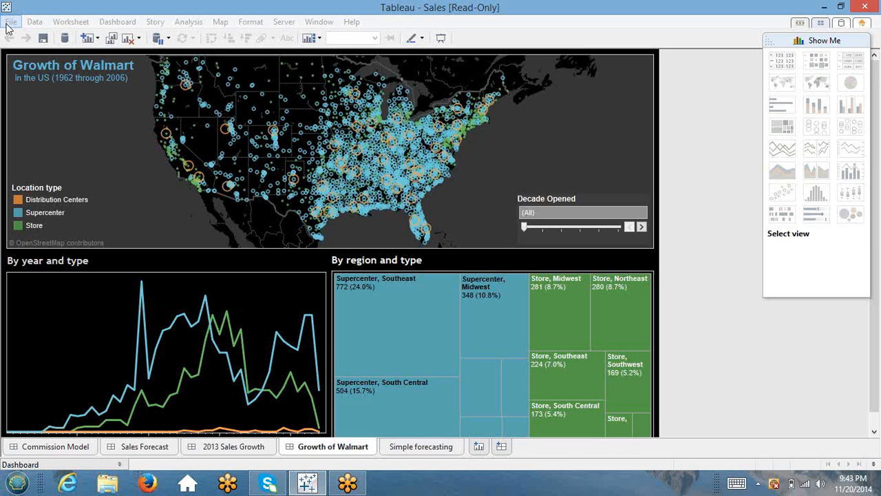
# Step: Close the read-only Sales workbook from the File menu to return to Tableau's start page
pyautogui.click(10, 23)
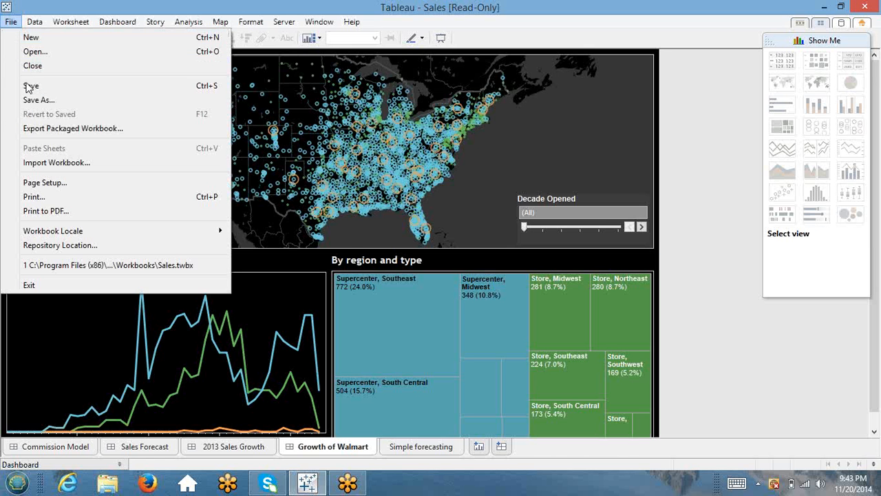
pyautogui.click(88, 67)
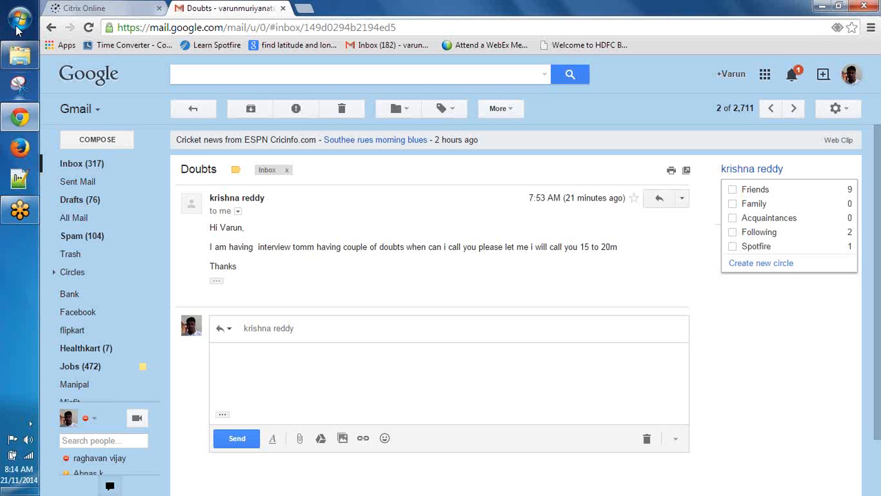
# Step: Select and review the text of the Doubts email in Gmail
pyautogui.click(148, 230)
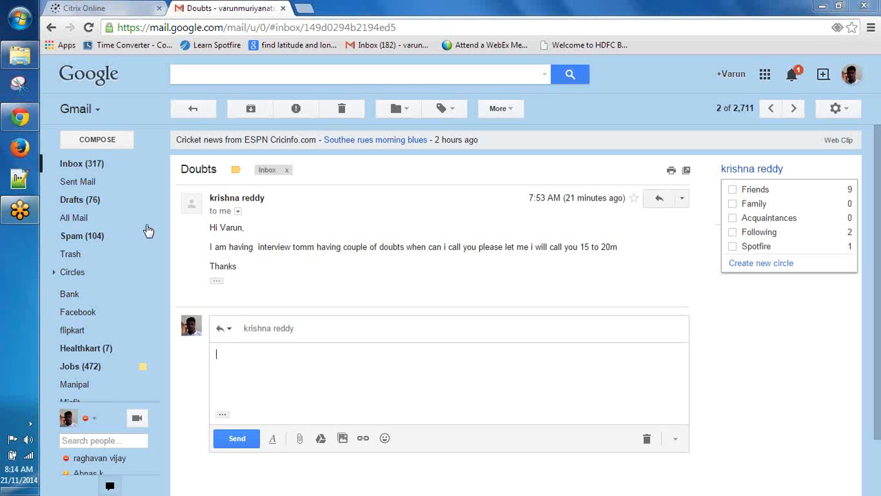
pyautogui.moveTo(620, 247); pyautogui.dragTo(318, 215)
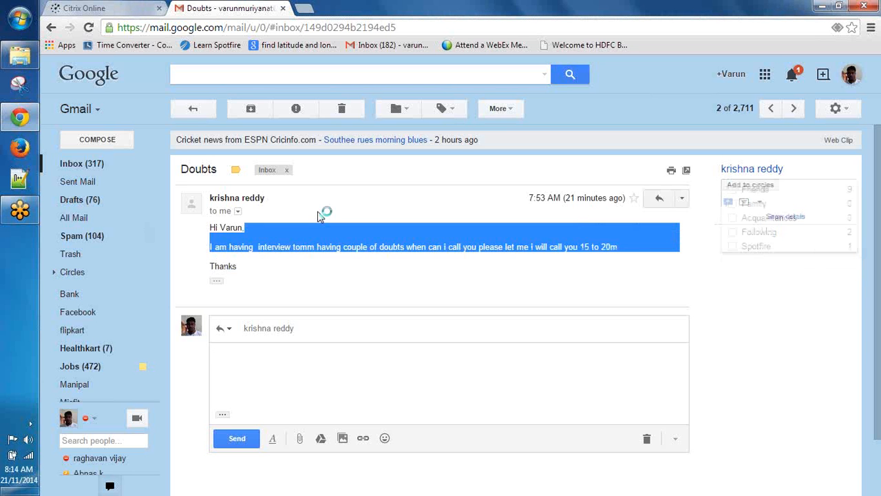
pyautogui.click(230, 369)
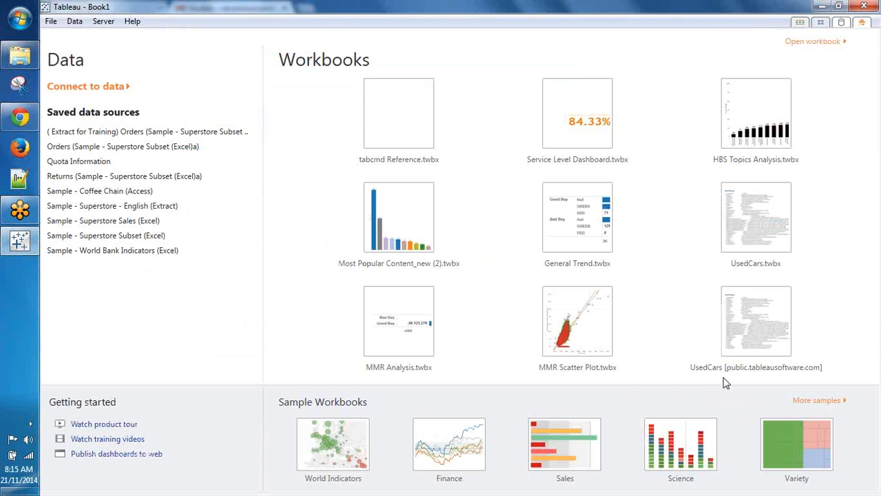
pyautogui.click(25, 114)
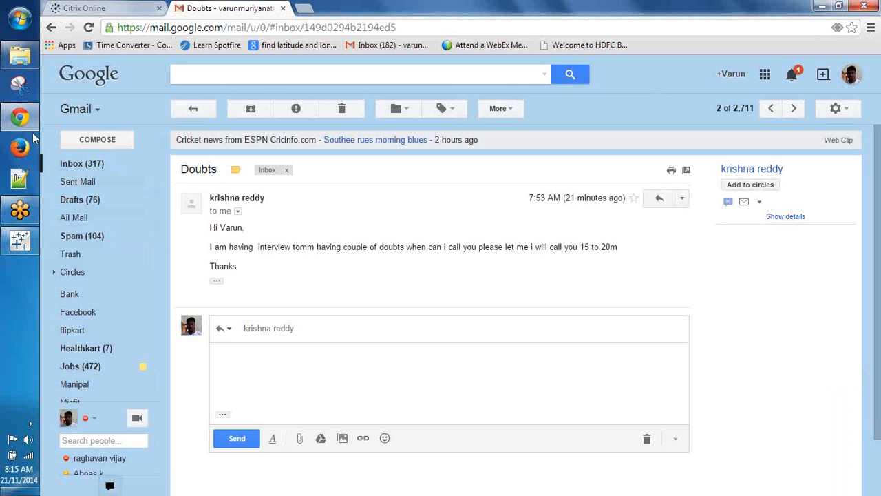
# Step: Snip the GoToMeeting attendee list, then open Tableau's Connect to data pane
pyautogui.click(6, 87)
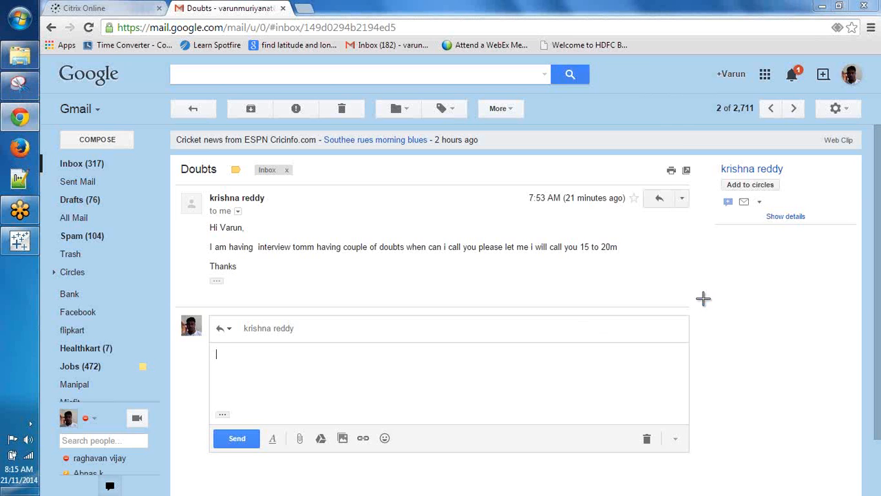
pyautogui.moveTo(703, 297); pyautogui.dragTo(877, 410)
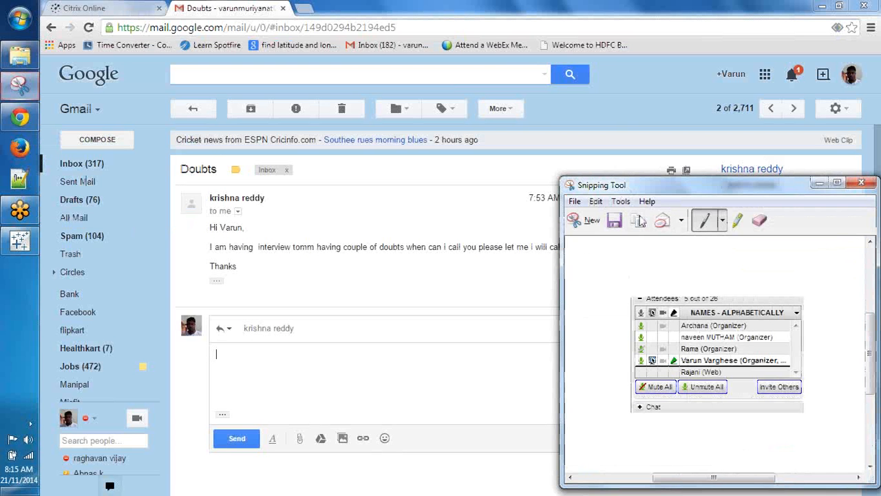
pyautogui.moveTo(560, 186); pyautogui.dragTo(330, 150)
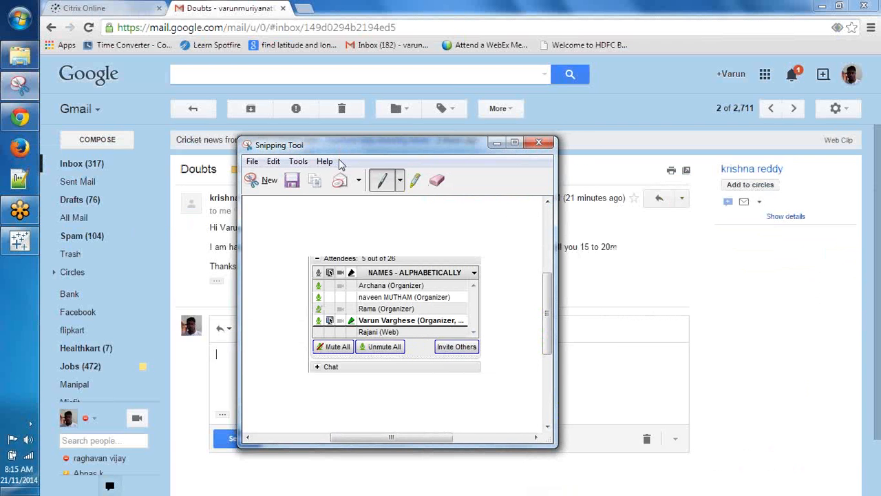
pyautogui.click(19, 239)
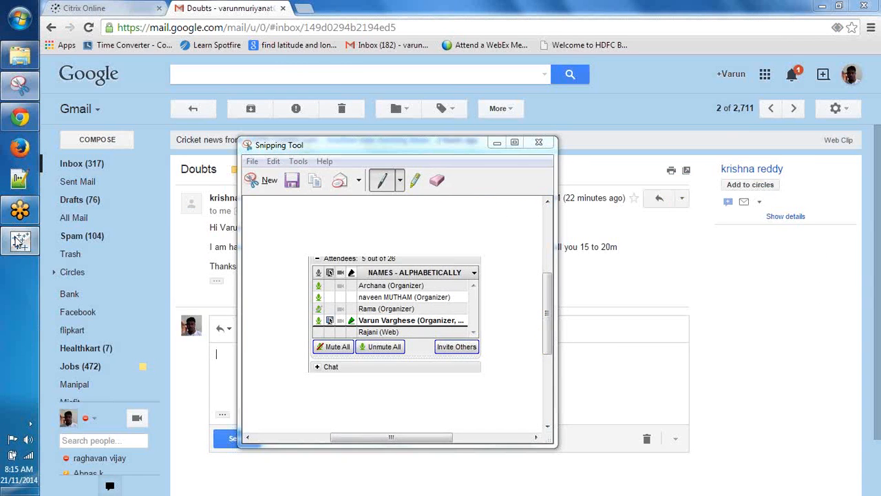
pyautogui.click(89, 88)
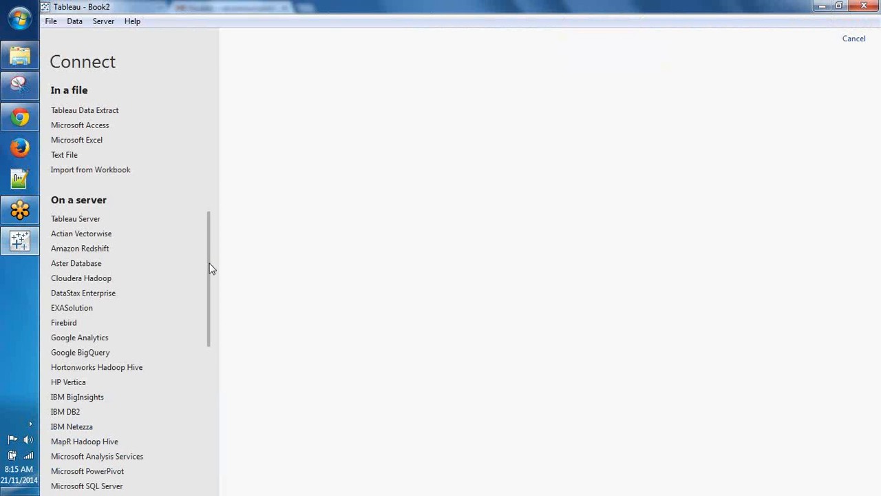
pyautogui.scroll(-2, 210, 265)
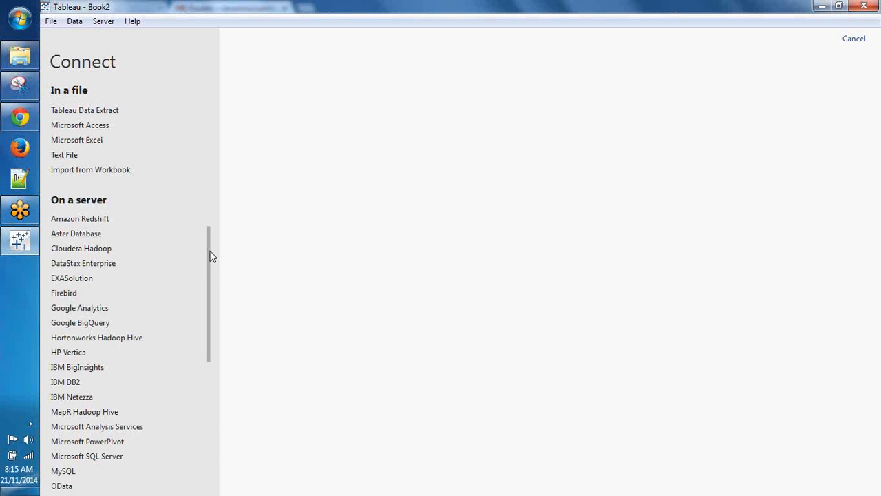
pyautogui.moveTo(207, 260); pyautogui.dragTo(86, 115)
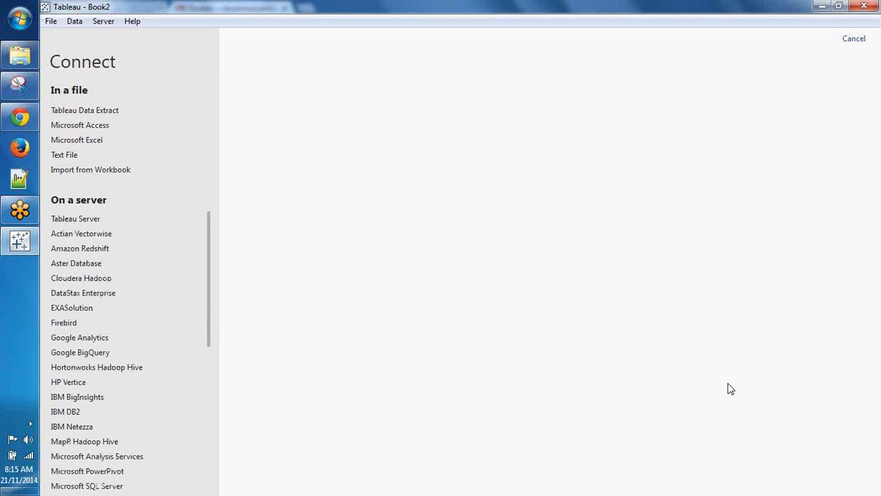
pyautogui.click(72, 158)
pyautogui.scroll(-6, 84, 284)
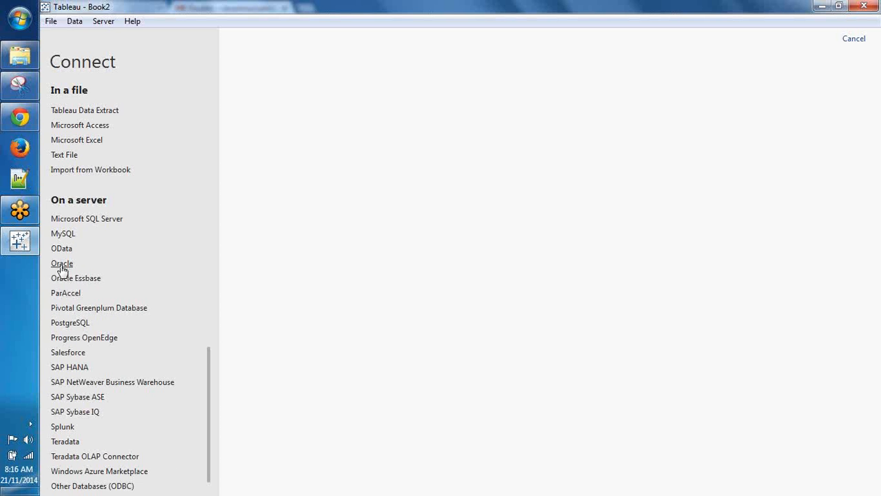
pyautogui.scroll(2, 61, 270)
pyautogui.scroll(-2, 66, 274)
pyautogui.scroll(-1, 72, 280)
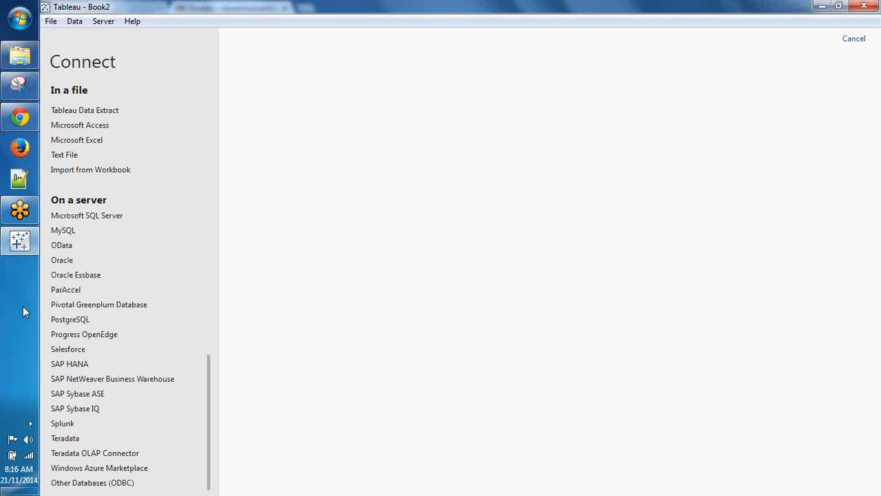
pyautogui.scroll(2, 194, 420)
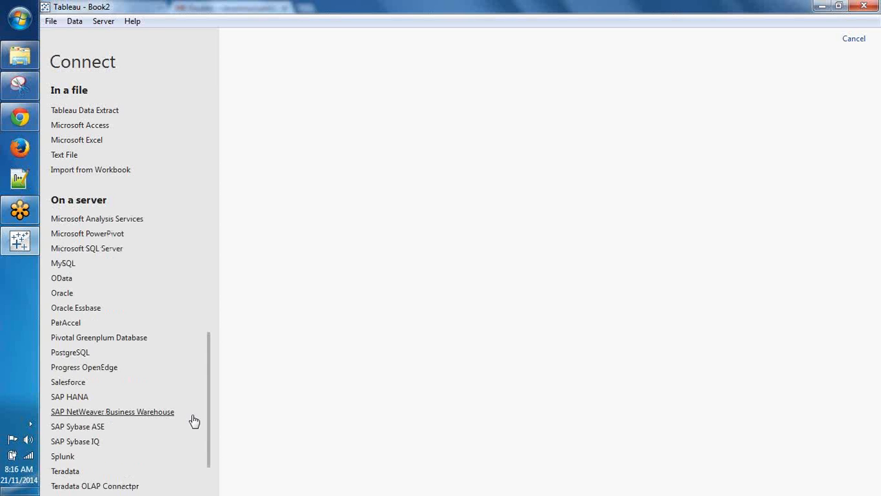
pyautogui.scroll(14, 194, 421)
pyautogui.scroll(-16, 194, 431)
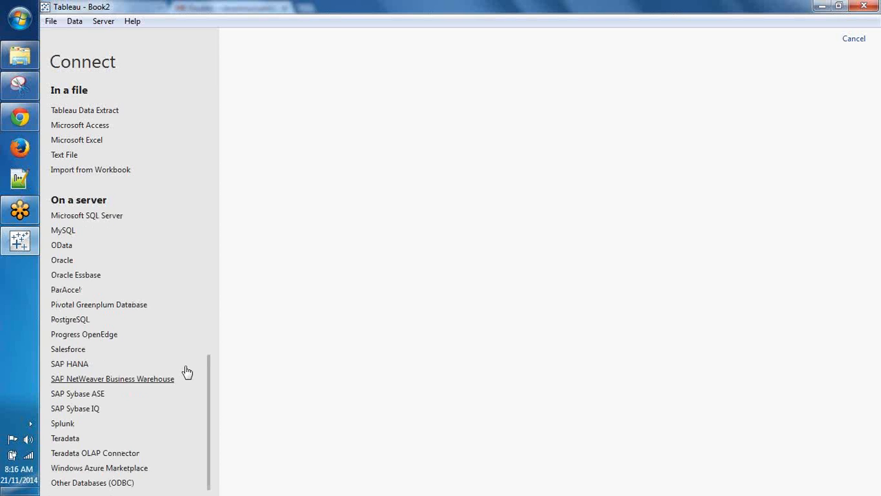
pyautogui.scroll(2, 186, 370)
pyautogui.scroll(-2, 186, 371)
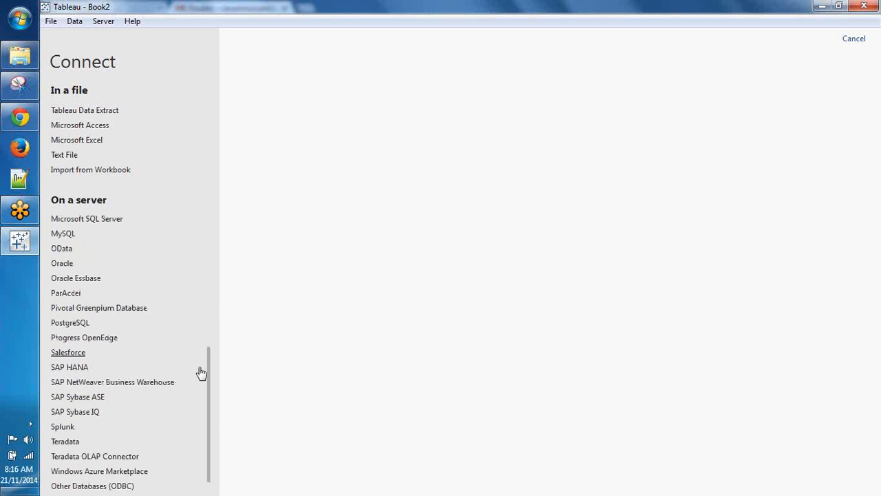
pyautogui.scroll(15, 91, 482)
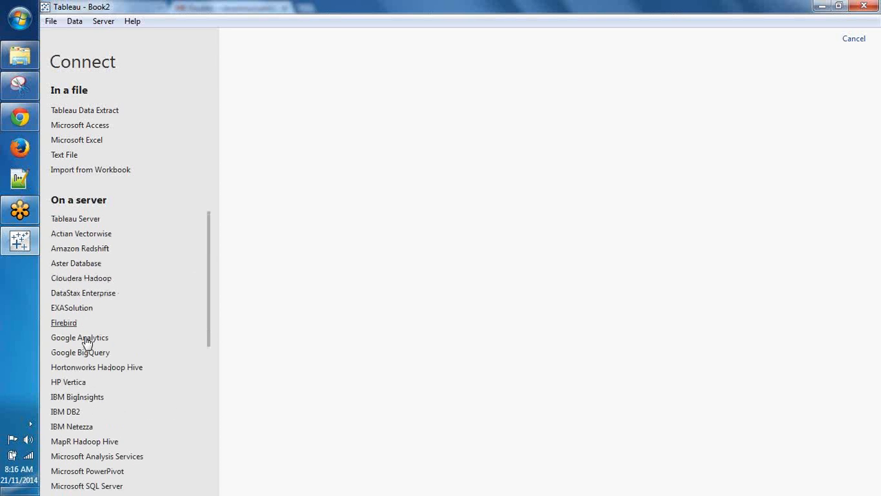
pyautogui.scroll(-6, 87, 354)
pyautogui.scroll(-12, 78, 394)
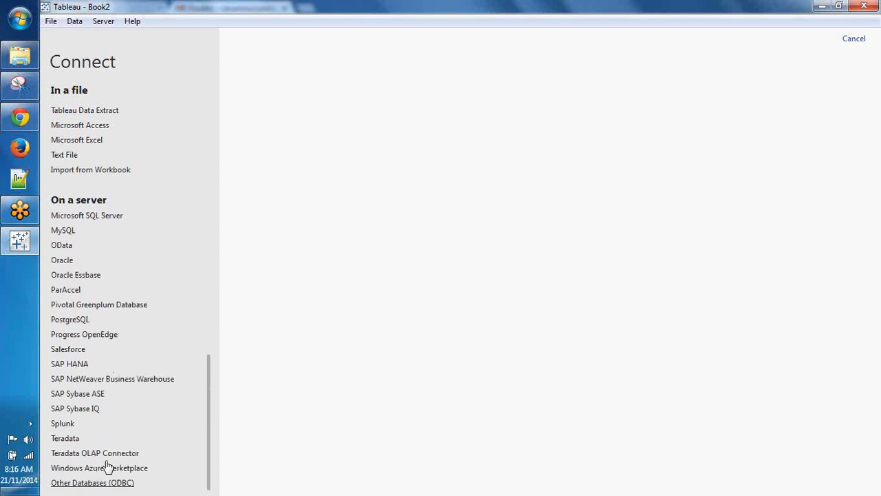
pyautogui.scroll(14, 120, 444)
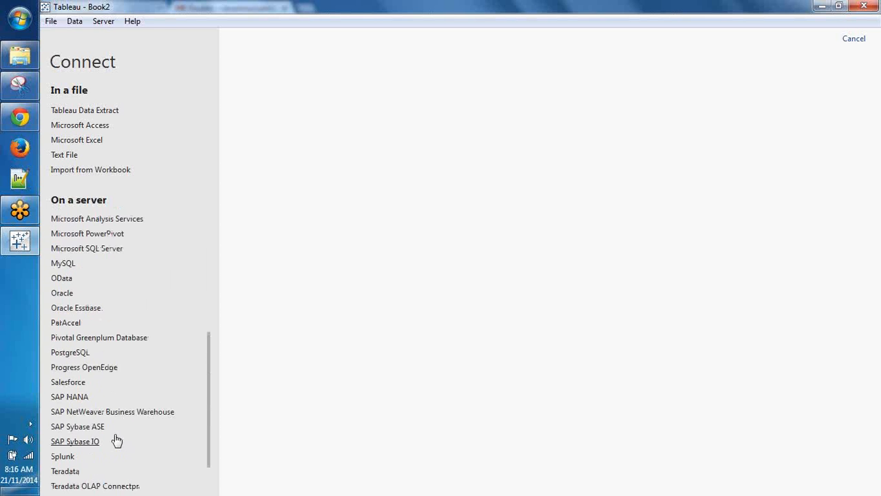
# Step: Connect to the Microsoft Excel file Sample - Superstore Subset (Excel)a.xls
pyautogui.click(95, 143)
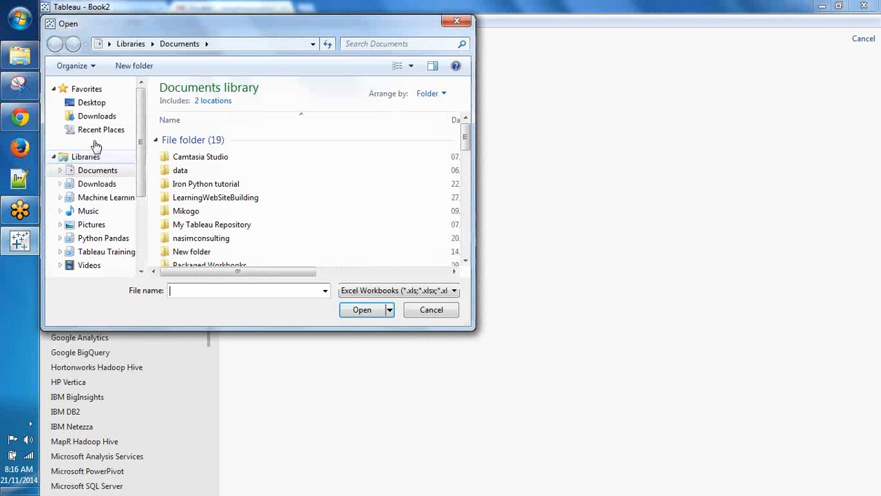
pyautogui.scroll(-7, 275, 179)
pyautogui.click(230, 140)
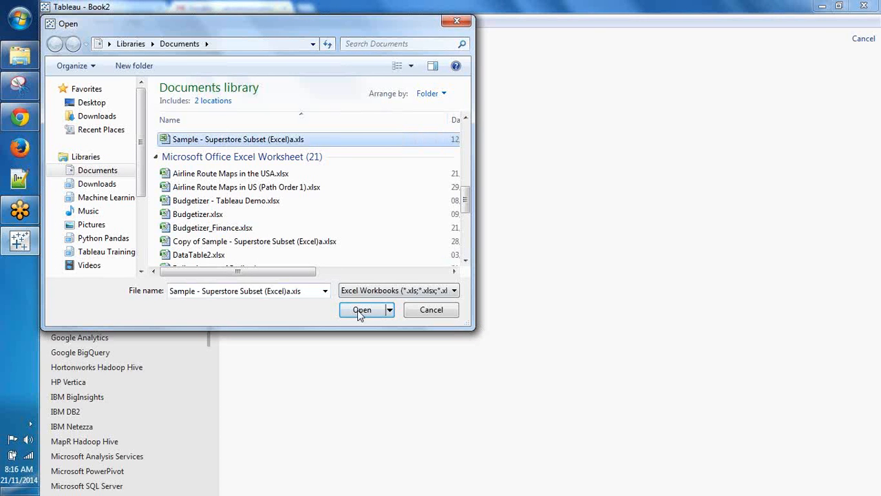
pyautogui.click(359, 312)
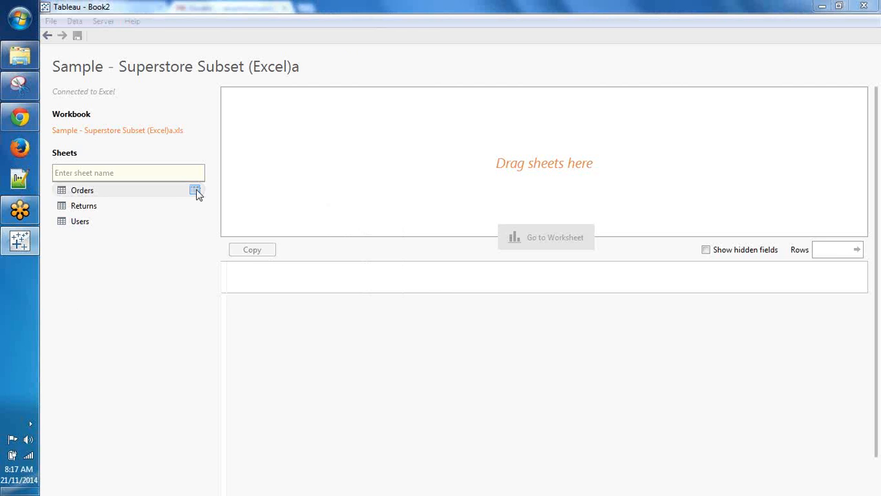
# Step: Open the View Data preview of the Orders sheet and enlarge its window
pyautogui.click(196, 193)
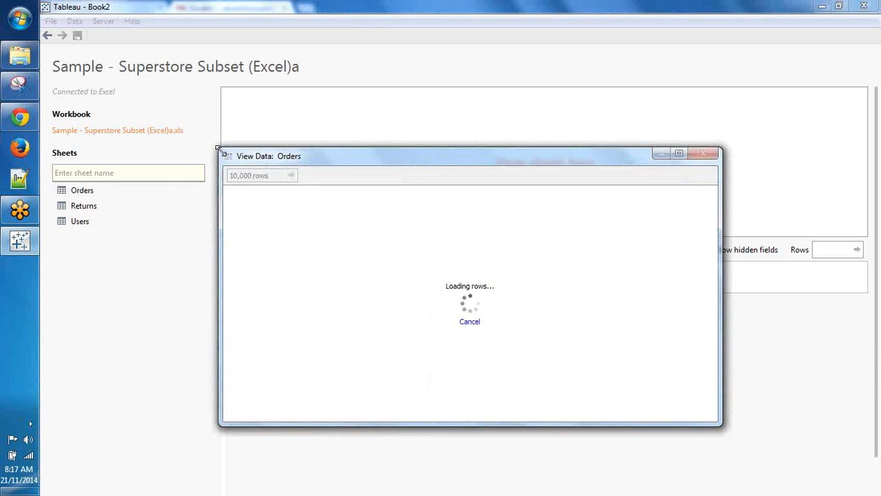
pyautogui.moveTo(205, 142); pyautogui.dragTo(179, 131)
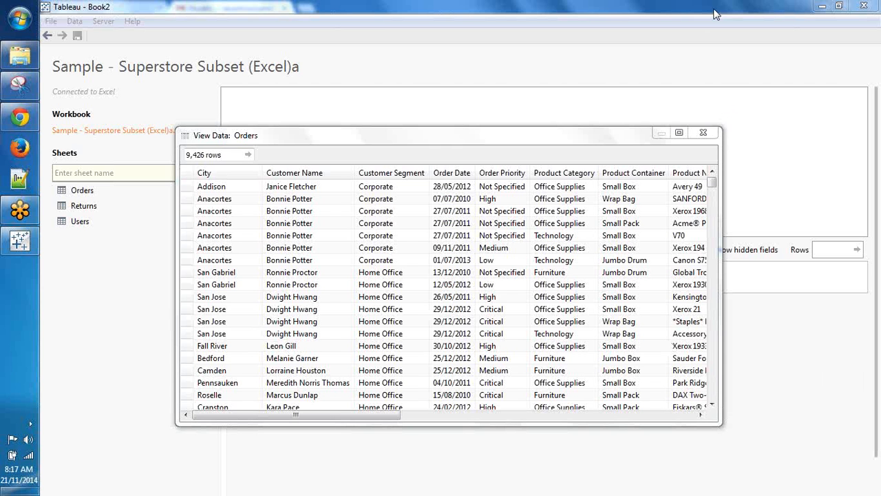
# Step: Return to the Gmail inbox, then bring up the GoToMeeting control panel
pyautogui.click(20, 118)
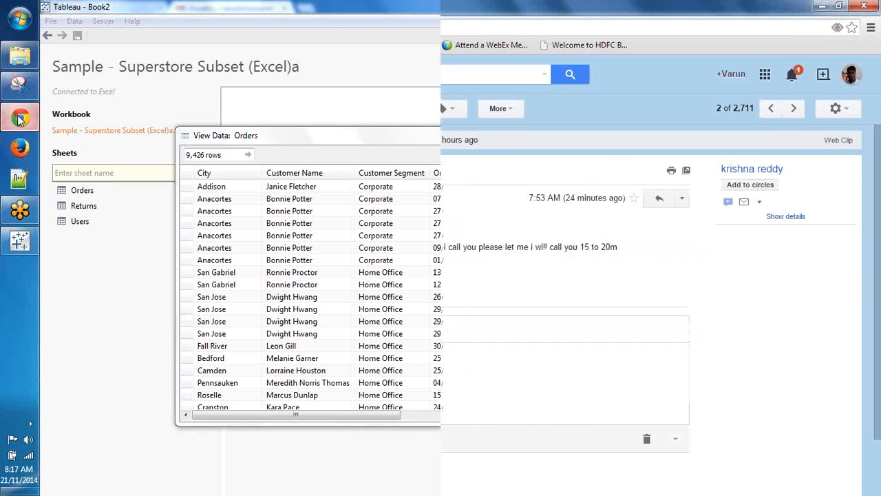
pyautogui.click(89, 168)
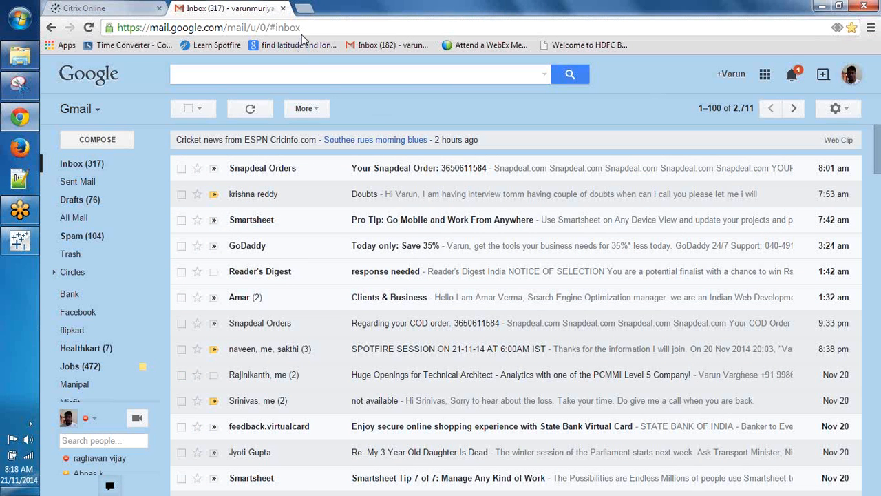
pyautogui.click(135, 13)
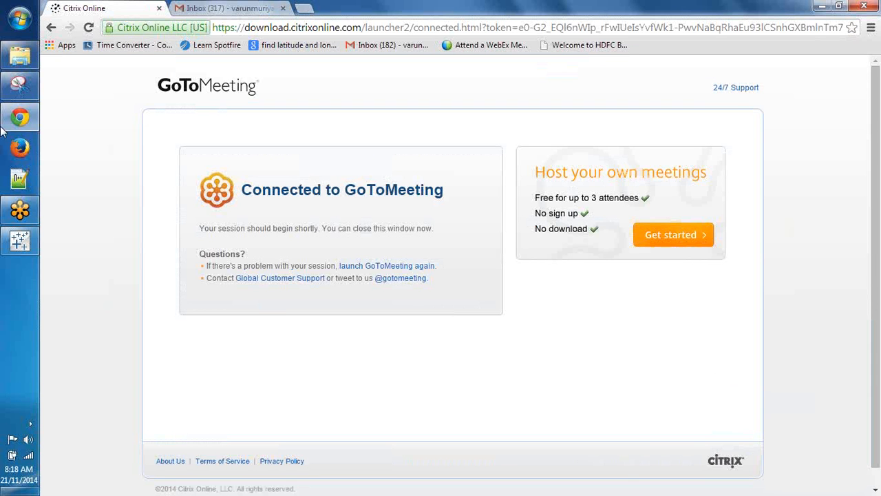
pyautogui.click(18, 85)
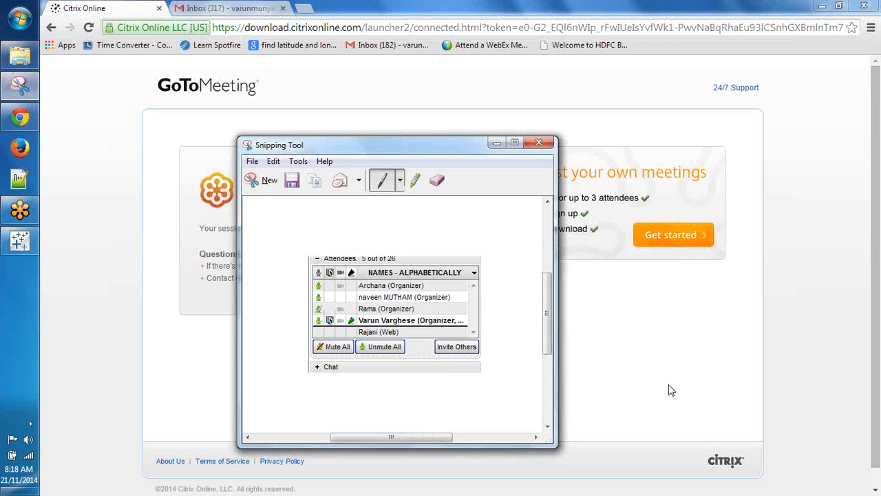
# Step: Snip the GoToMeeting attendee panel and mark it with a short pen stroke
pyautogui.hotkey('ctrl', 'n')
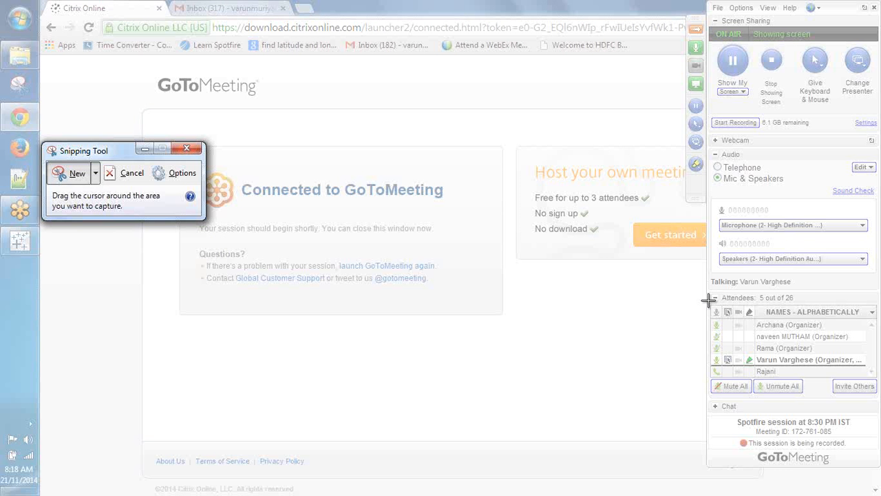
pyautogui.moveTo(708, 275); pyautogui.dragTo(878, 448)
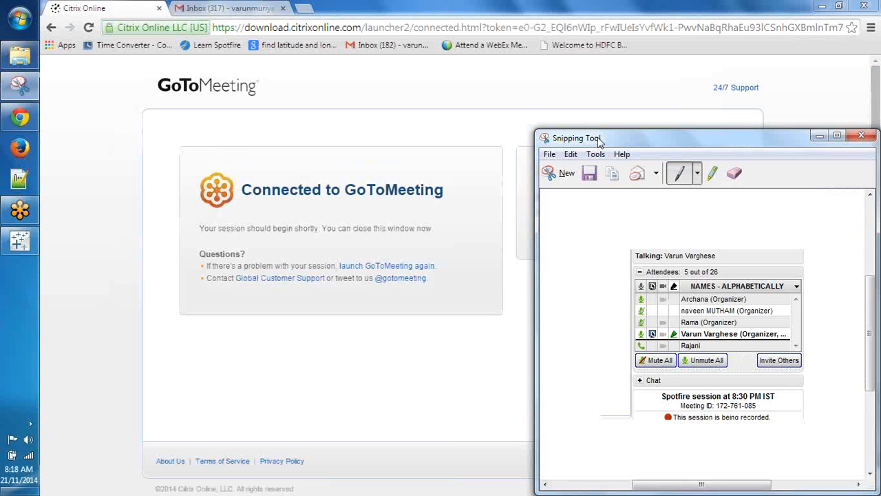
pyautogui.moveTo(599, 141); pyautogui.dragTo(220, 84)
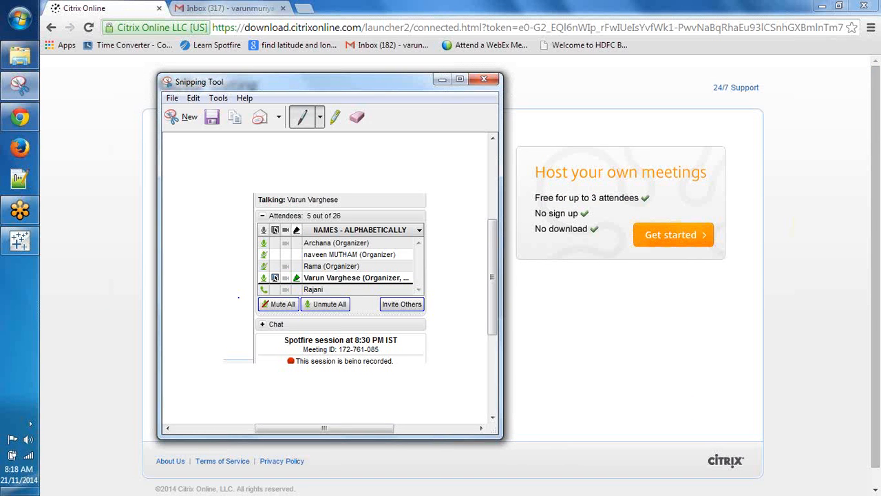
pyautogui.moveTo(238, 297); pyautogui.dragTo(256, 292)
pyautogui.click(2, 237)
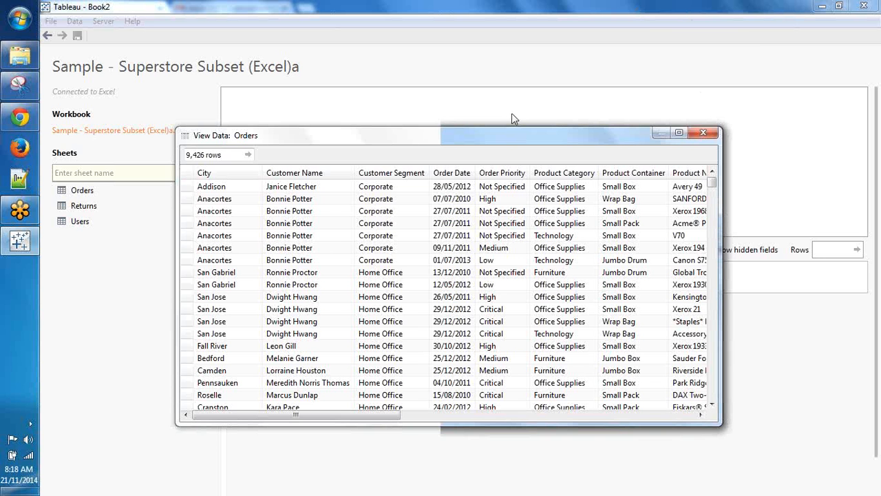
# Step: Close the Orders preview and inner-join the Users sheet to Orders on Region
pyautogui.moveTo(511, 119); pyautogui.dragTo(439, 65)
pyautogui.click(618, 66)
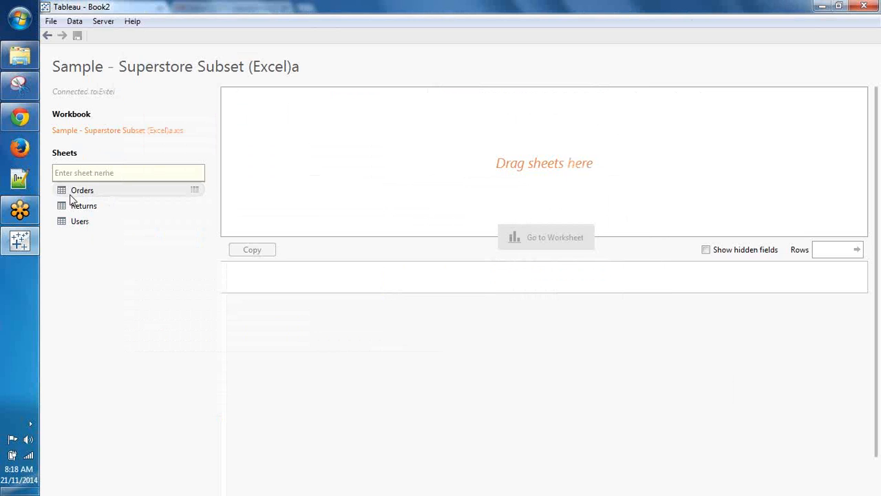
pyautogui.moveTo(70, 193); pyautogui.dragTo(305, 170)
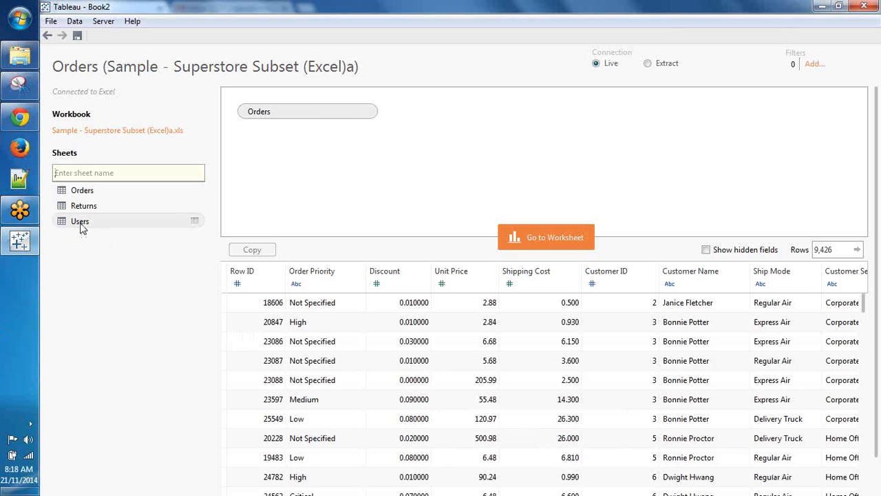
pyautogui.moveTo(81, 228); pyautogui.dragTo(390, 177)
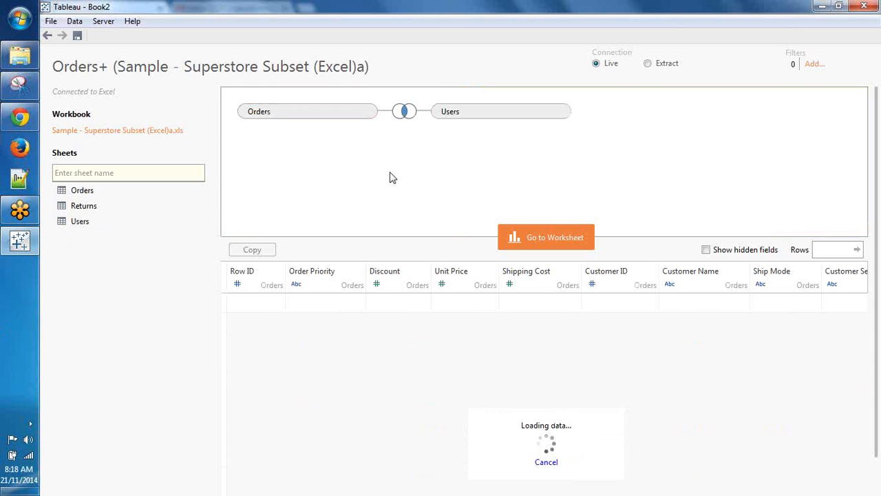
pyautogui.click(405, 116)
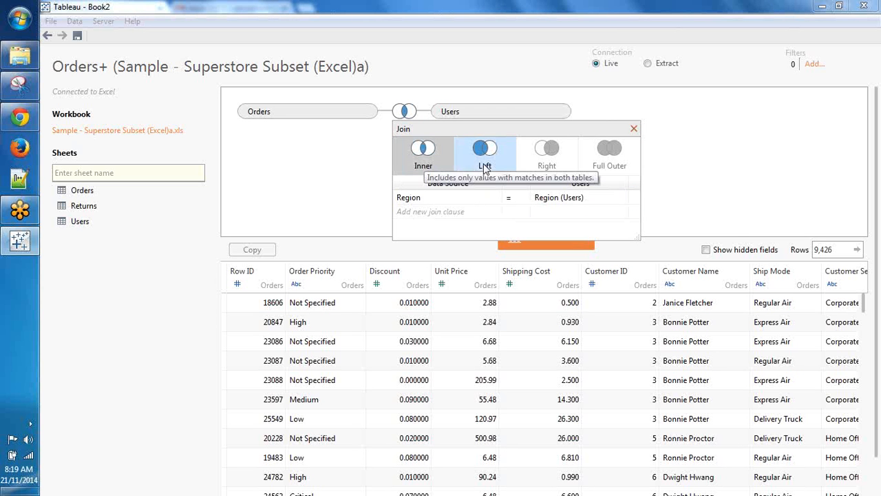
pyautogui.click(494, 199)
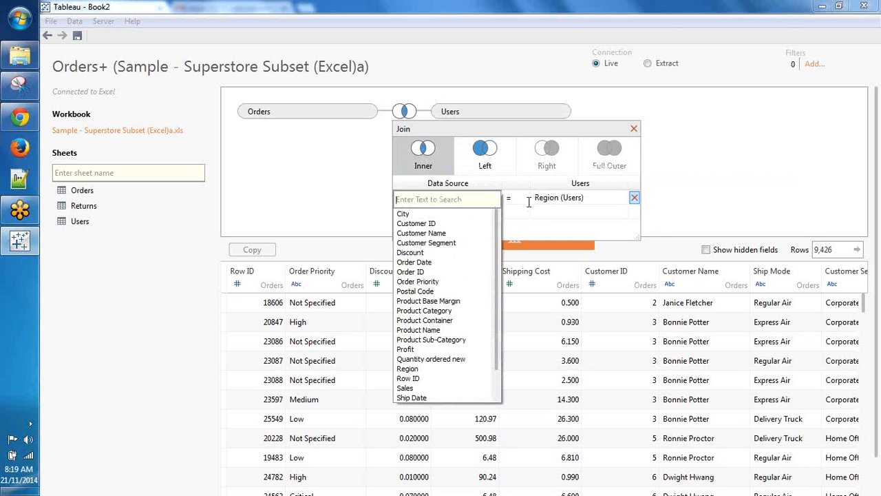
pyautogui.click(720, 186)
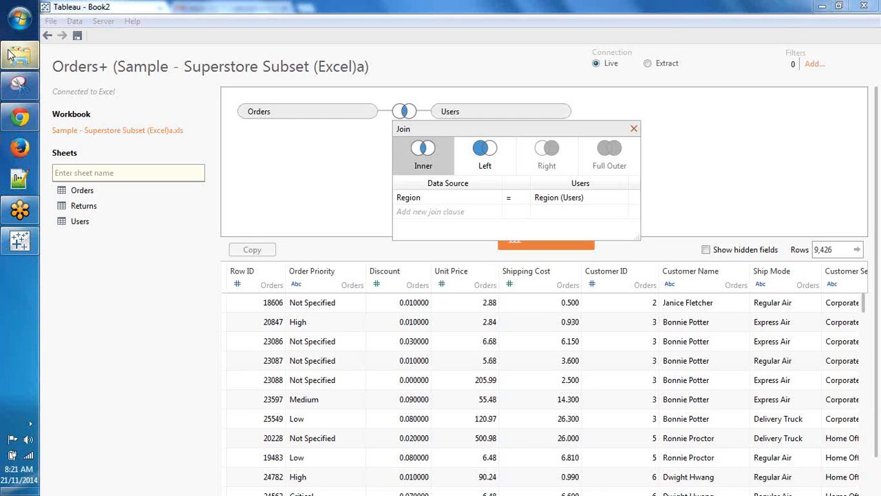
# Step: Remove the Users table from the data source and go to the blank Sheet 1
pyautogui.moveTo(11, 47)
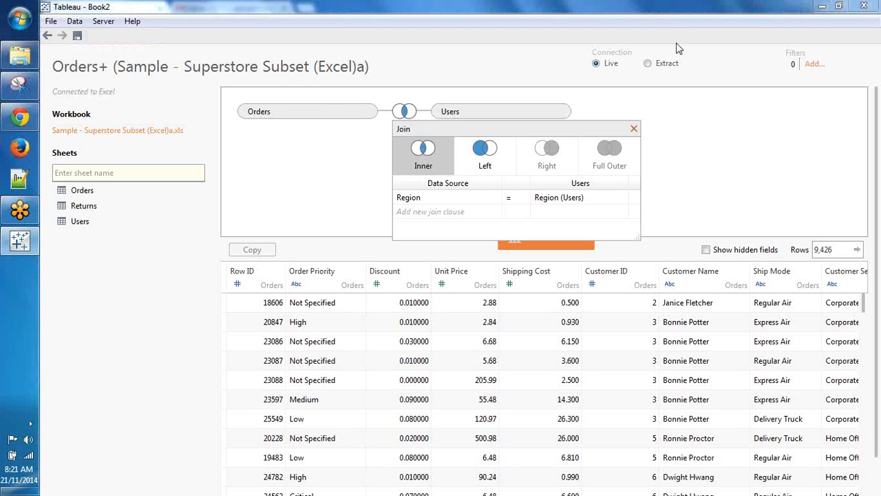
pyautogui.click(543, 111)
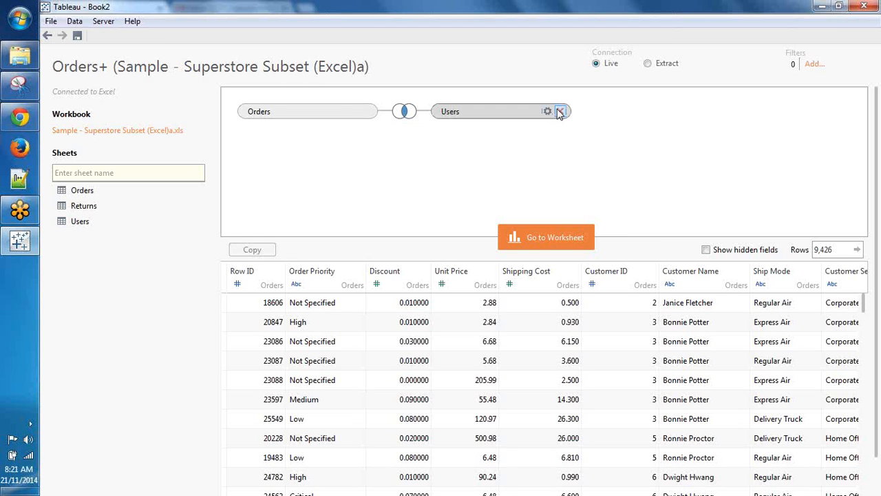
pyautogui.click(561, 111)
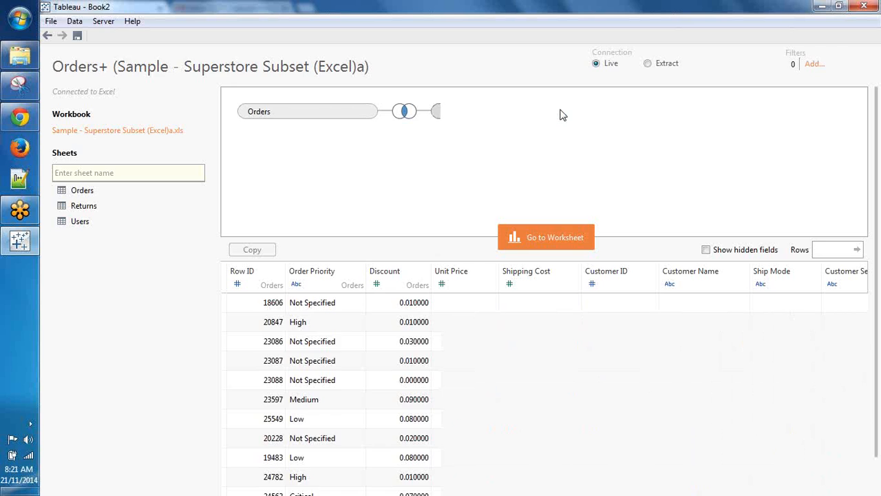
pyautogui.click(529, 238)
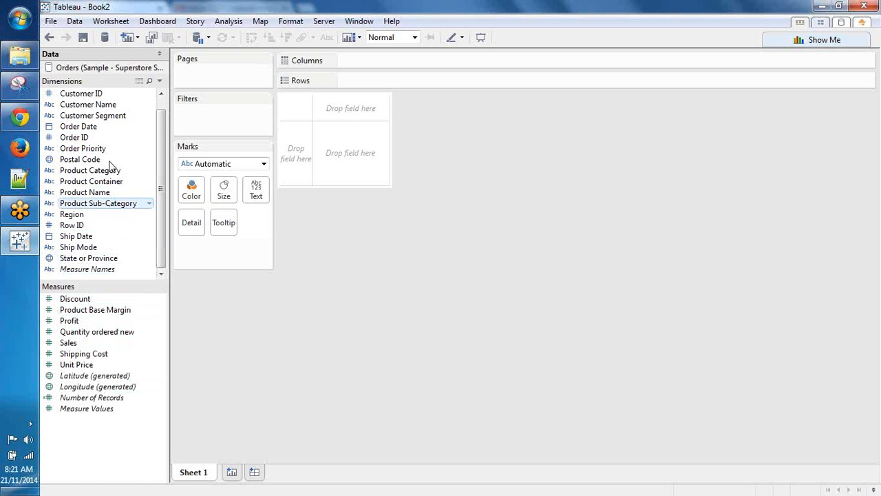
pyautogui.click(138, 83)
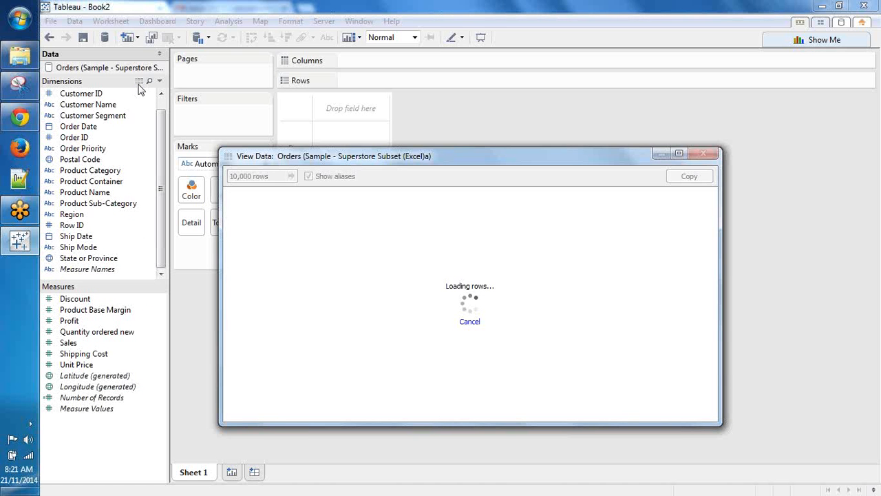
pyautogui.press('Escape')
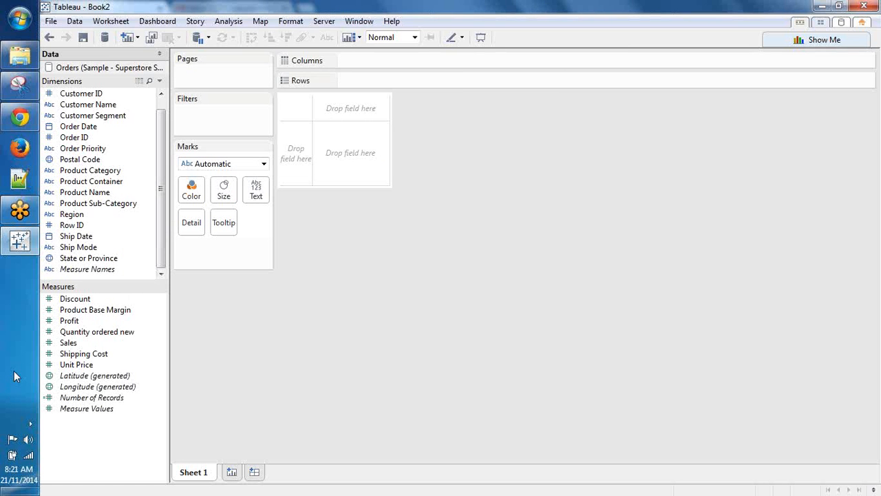
pyautogui.click(58, 97)
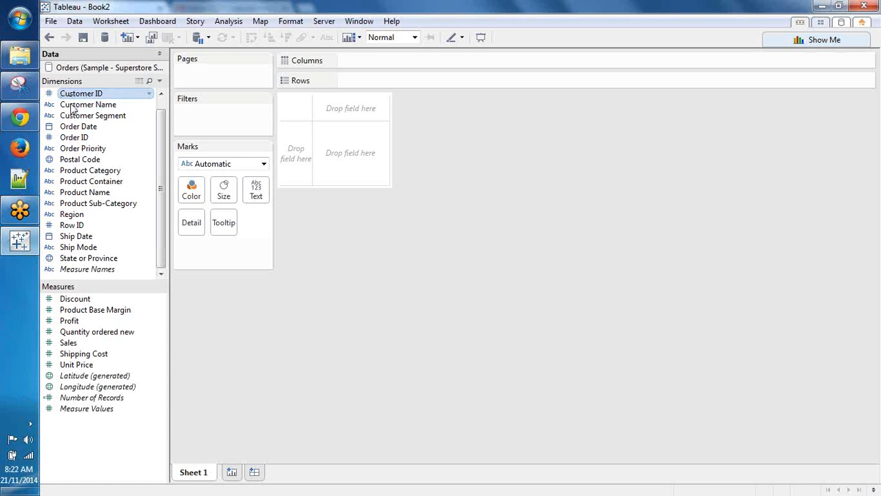
pyautogui.keyDown('ctrl'); pyautogui.click(69, 116); pyautogui.keyUp('ctrl')
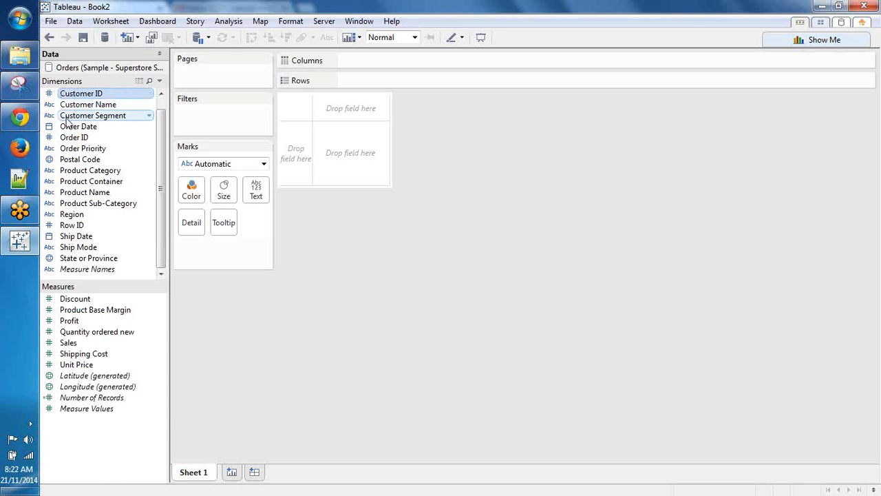
pyautogui.keyDown('ctrl'); pyautogui.click(69, 126); pyautogui.keyUp('ctrl')
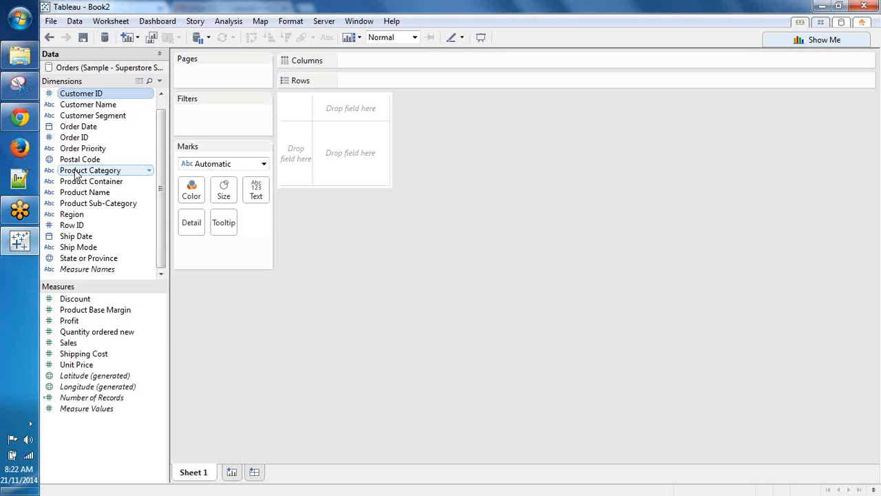
pyautogui.rightClick(69, 71)
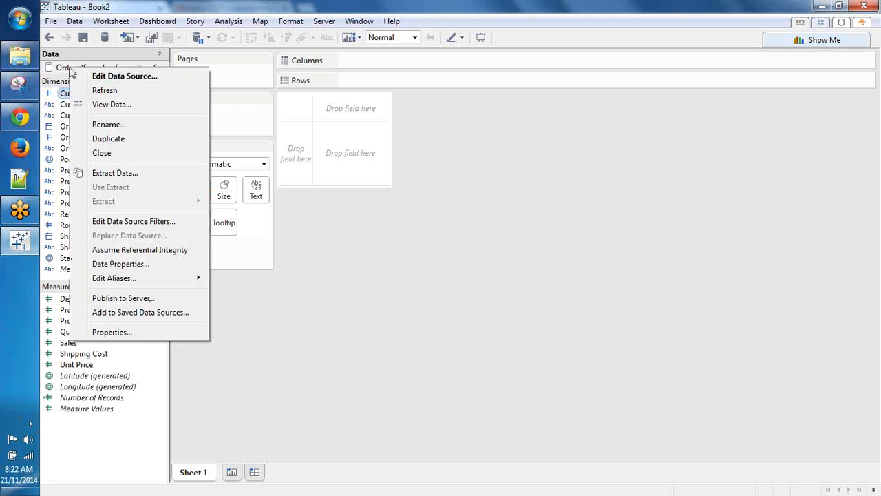
pyautogui.click(101, 331)
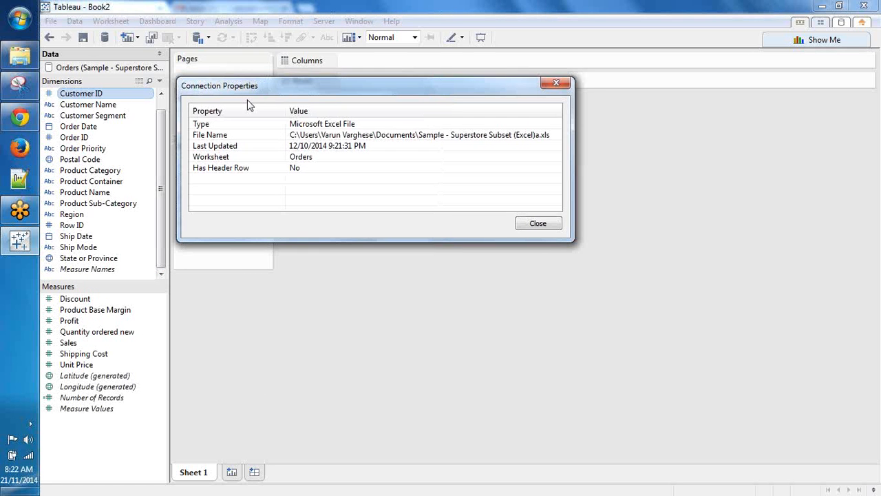
pyautogui.click(320, 146)
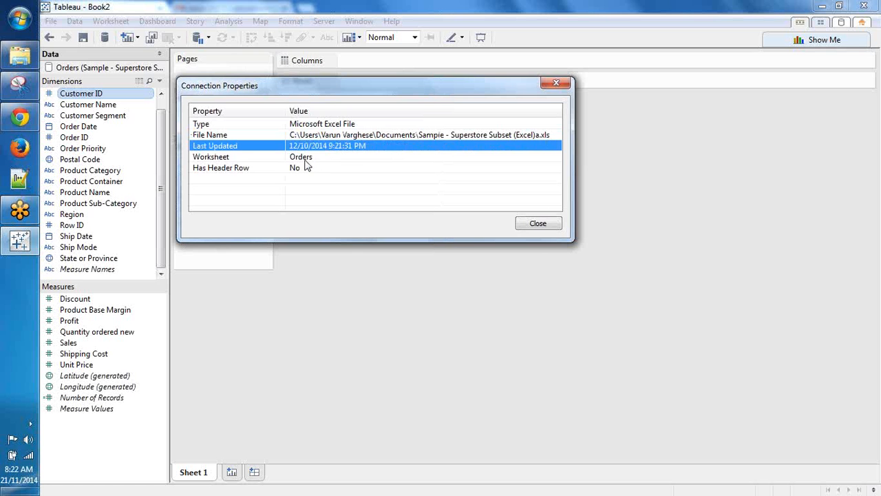
pyautogui.click(303, 161)
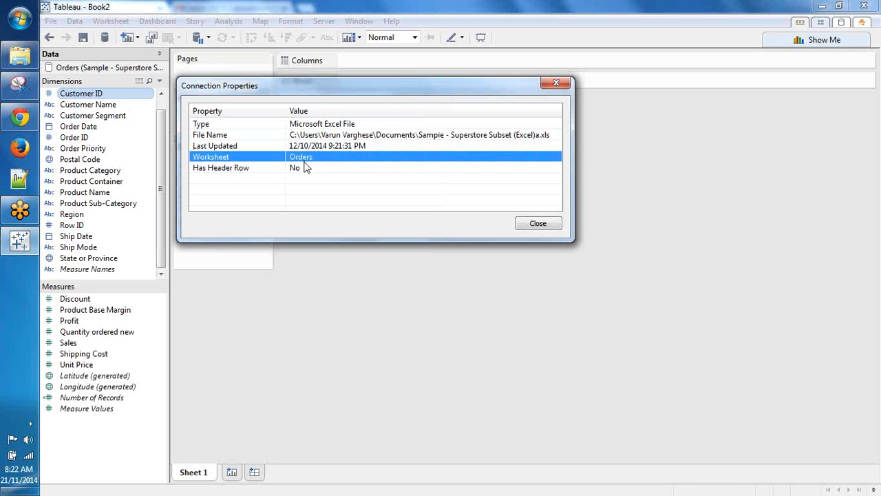
pyautogui.click(528, 228)
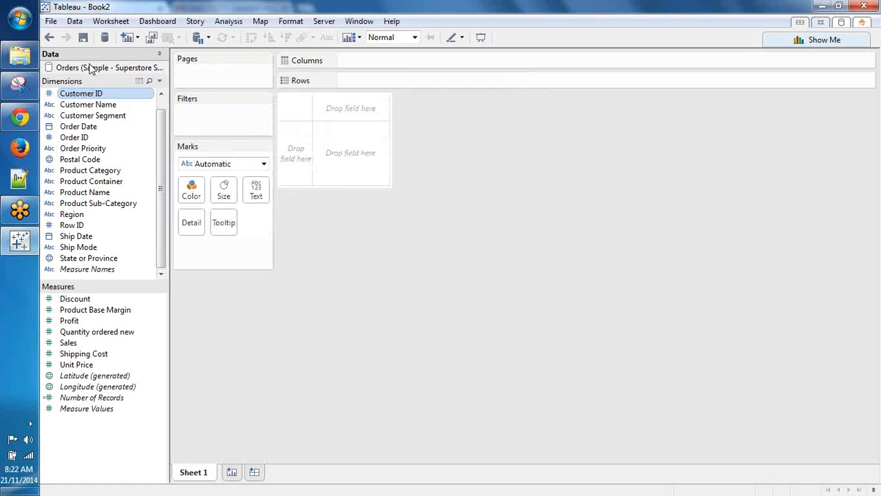
pyautogui.rightClick(91, 69)
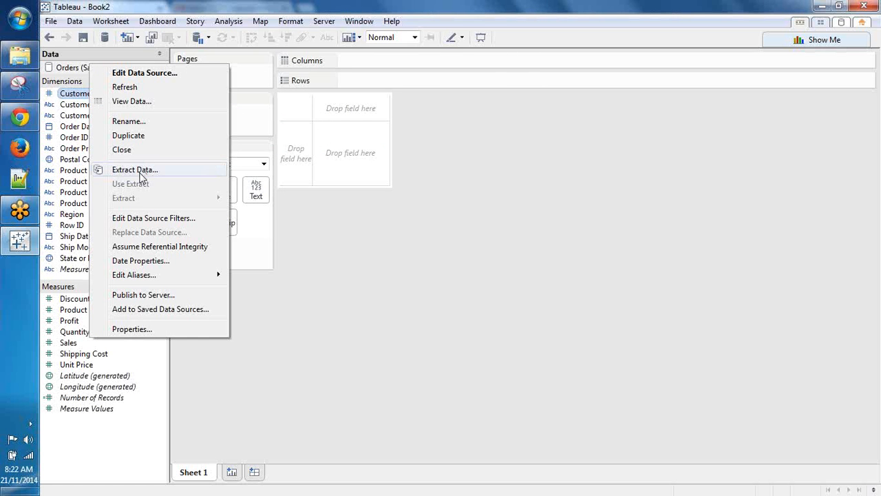
pyautogui.click(502, 229)
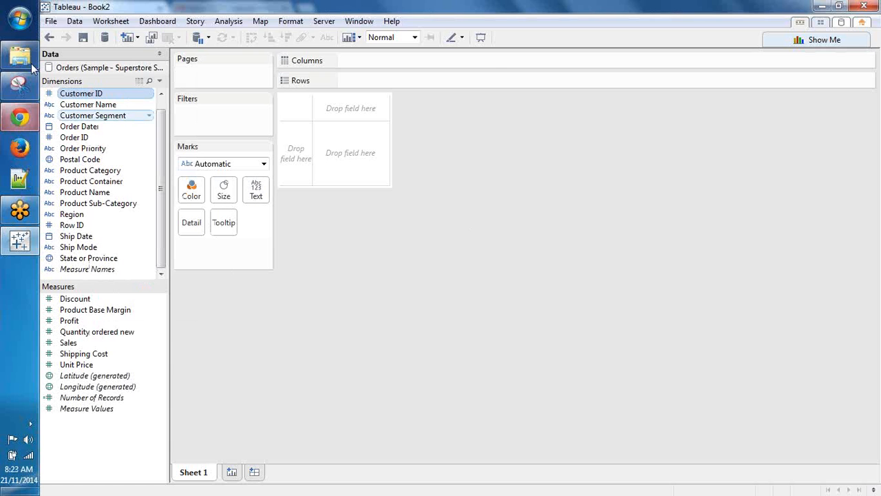
# Step: Launch Paint from the Start menu to get a blank Untitled canvas
pyautogui.click(20, 53)
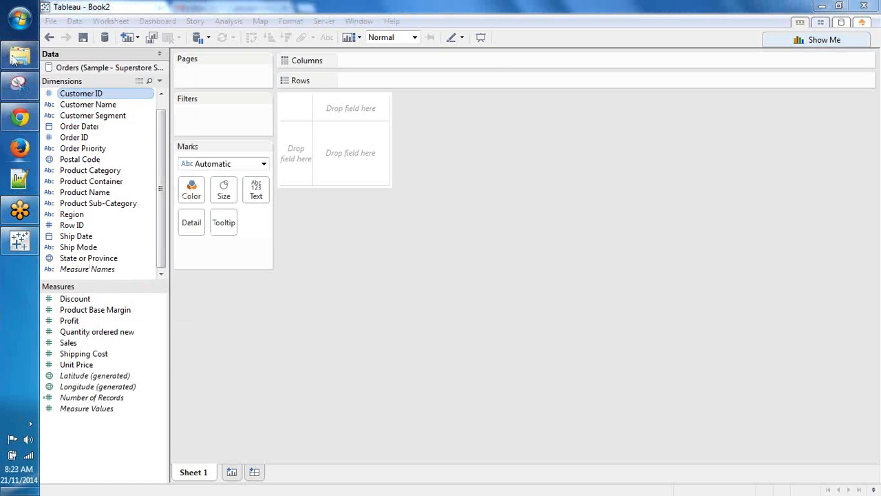
pyautogui.moveTo(19, 55)
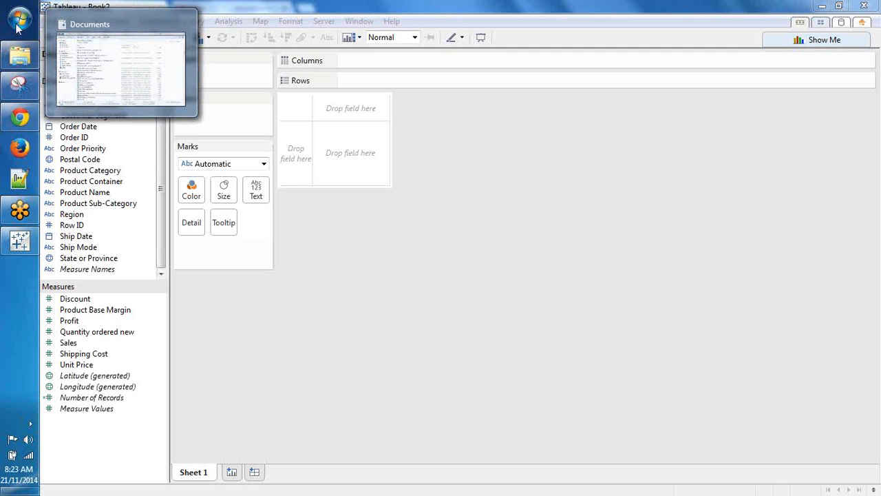
pyautogui.click(17, 15)
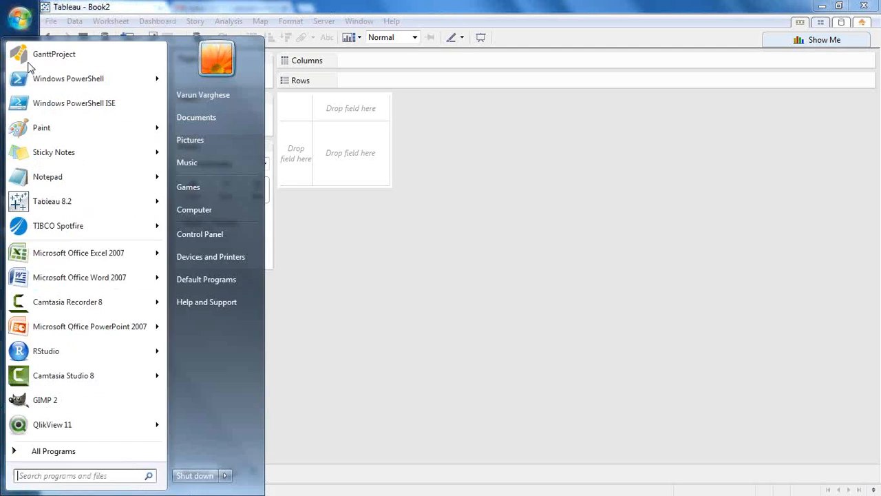
pyautogui.click(35, 123)
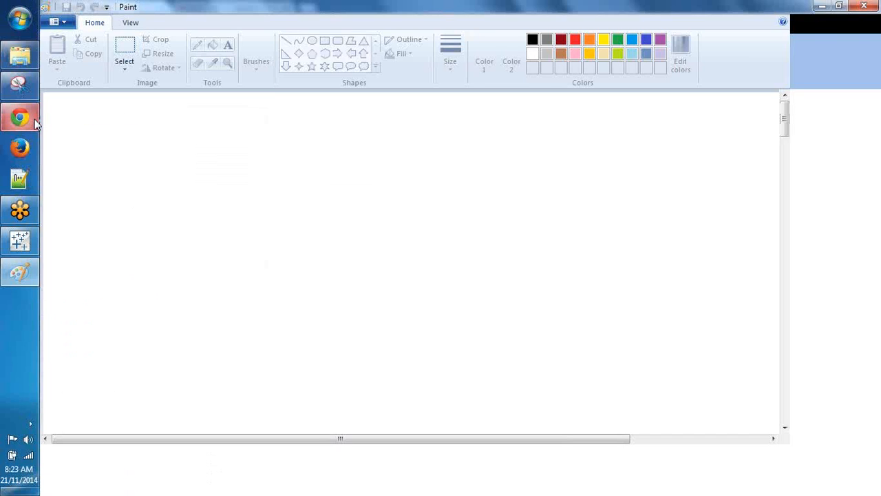
pyautogui.moveTo(35, 119)
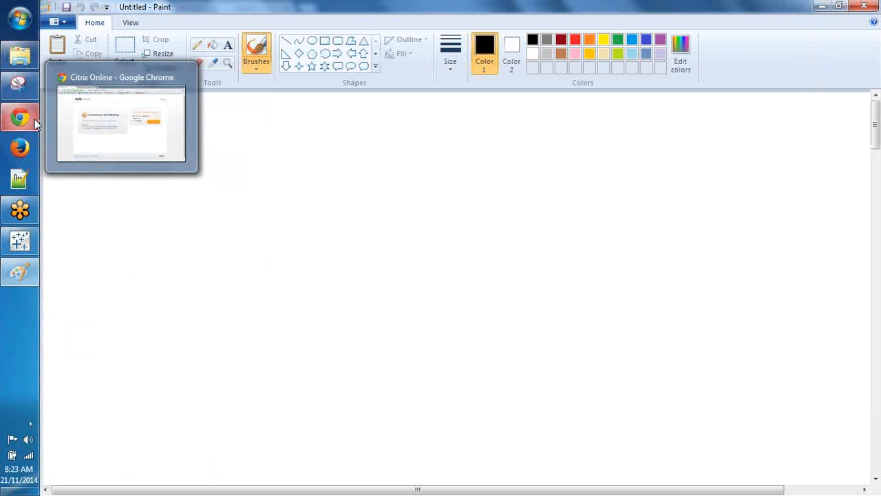
# Step: Add a text block reading 'Tableau' / 'Query based' on the left of the canvas
pyautogui.click(229, 46)
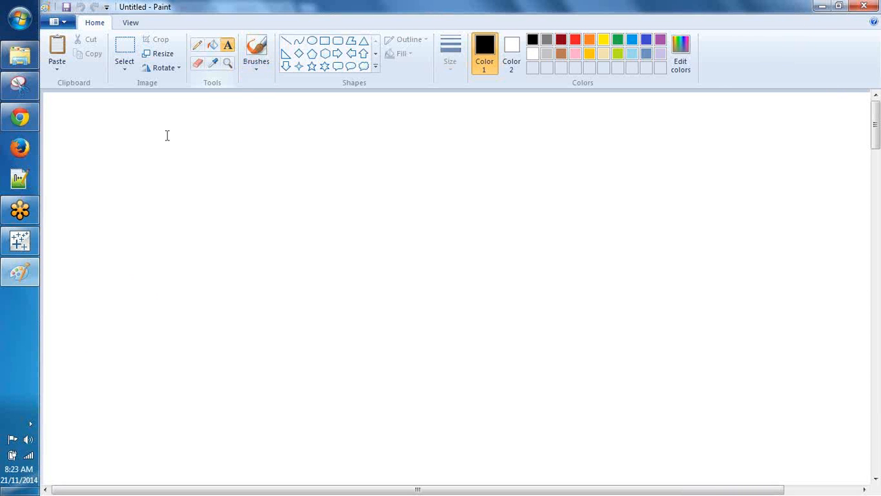
pyautogui.click(166, 135)
pyautogui.write('Tableau')
pyautogui.press('Return')
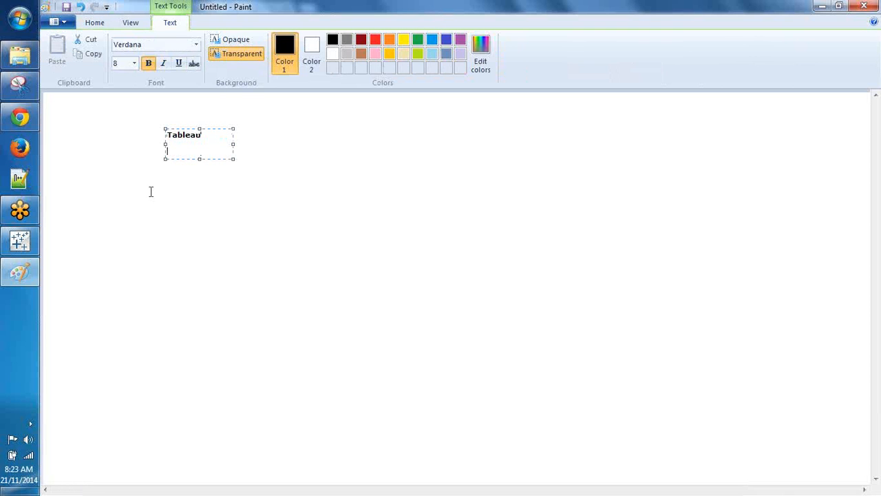
pyautogui.write('Query based')
pyautogui.click(433, 132)
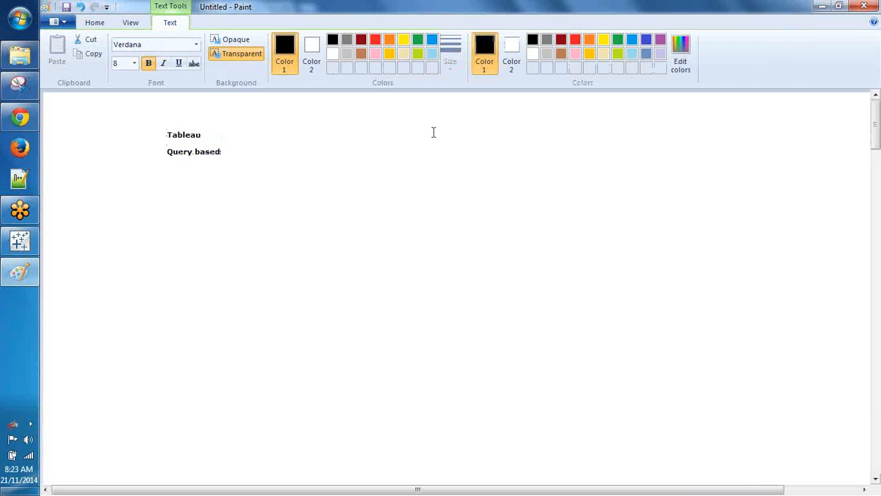
# Step: Add a right-hand text block reading 'TIBCO Spotfire /Qlikview' over 'Inmemory analytics'
pyautogui.click(433, 132)
pyautogui.write('BICO')
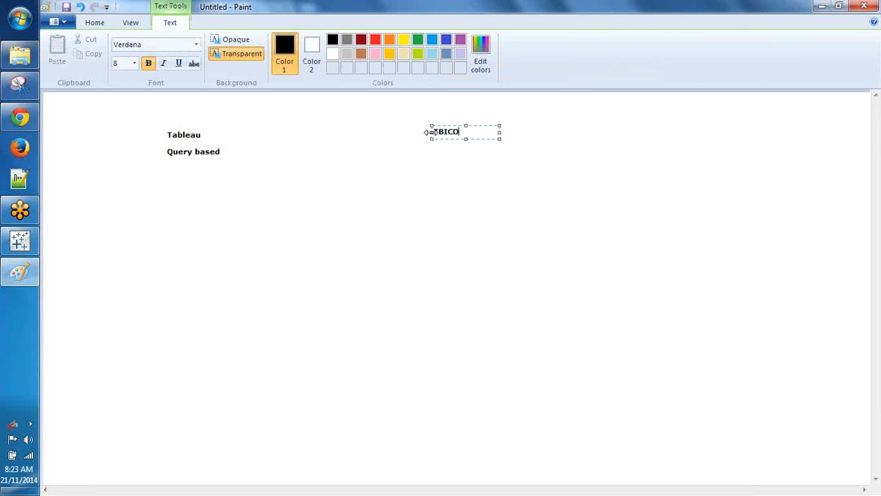
pyautogui.write('E')
pyautogui.press('BackSpace')
pyautogui.press('BackSpace')
pyautogui.press('BackSpace')
pyautogui.press('BackSpace')
pyautogui.press('BackSpace')
pyautogui.write('TIBCO Spotfire')
pyautogui.press('Return')
pyautogui.write('Qlikview')
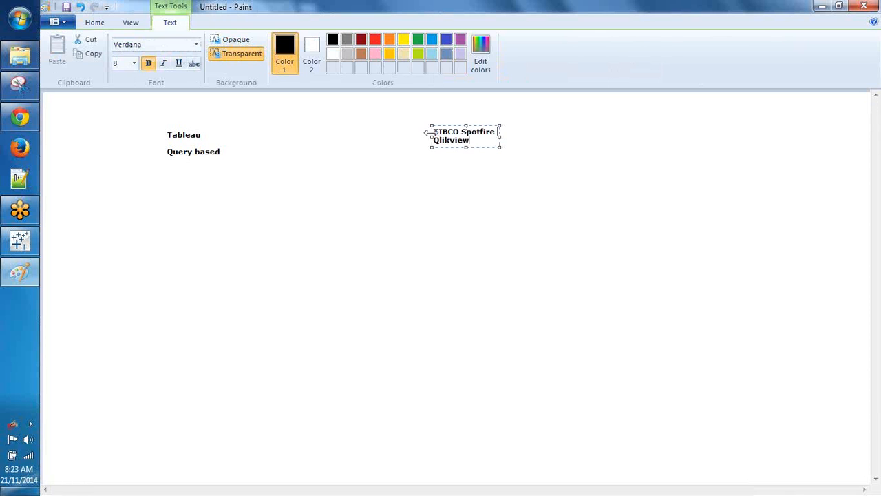
pyautogui.press('Home')
pyautogui.write('/')
pyautogui.moveTo(500, 147); pyautogui.dragTo(645, 141)
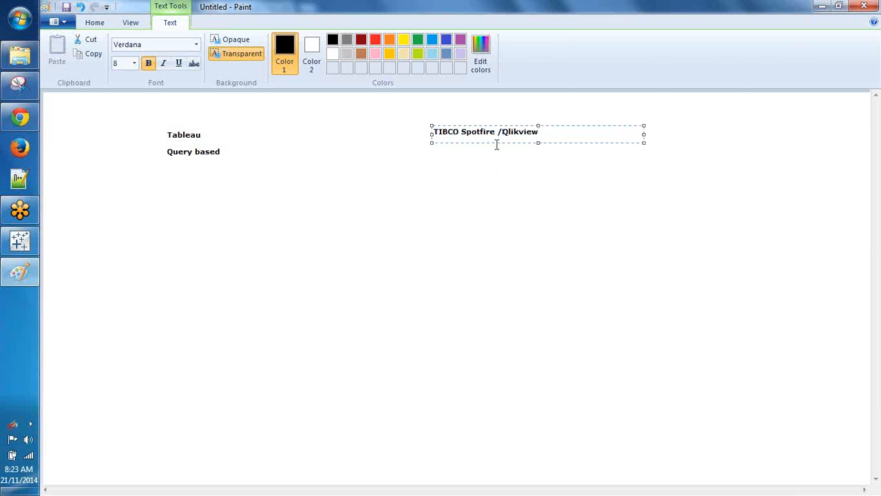
pyautogui.press('End')
pyautogui.press('Return')
pyautogui.write('Inmemory ')
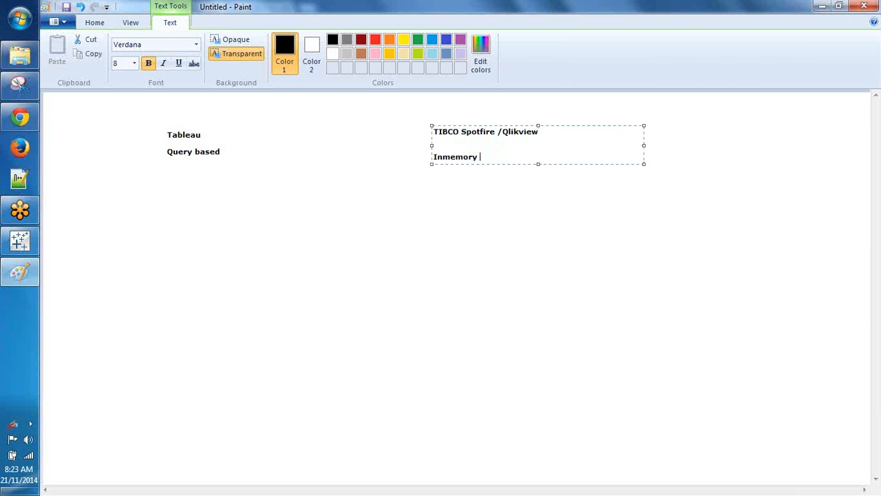
pyautogui.write('analytics')
pyautogui.click(165, 168)
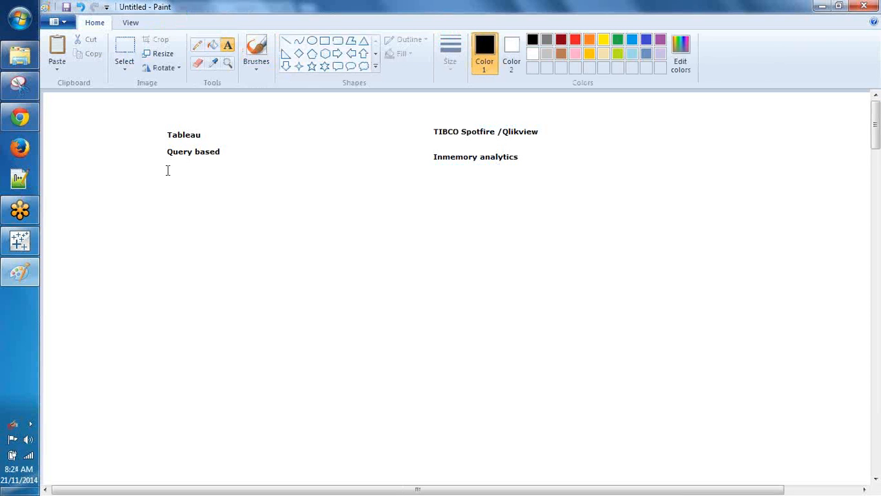
# Step: Add 'visually querying' and 'VizQL' lines under Query based in Paint
pyautogui.click(168, 162)
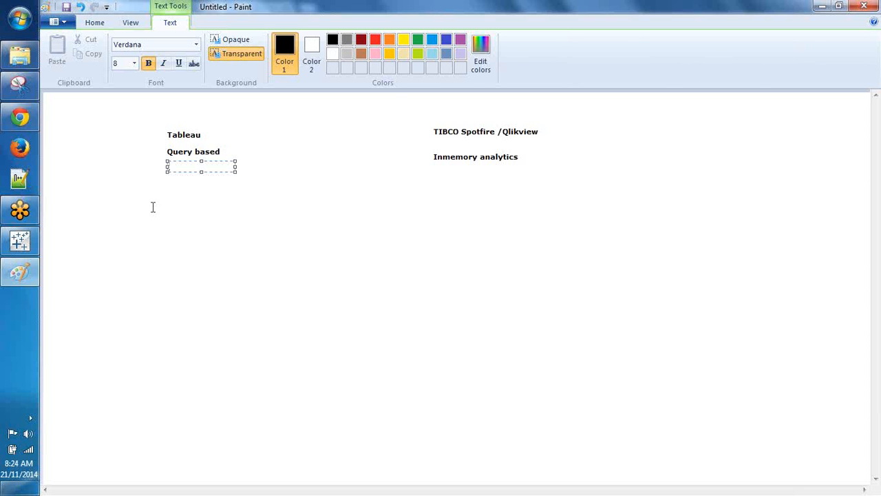
pyautogui.write('visually querying')
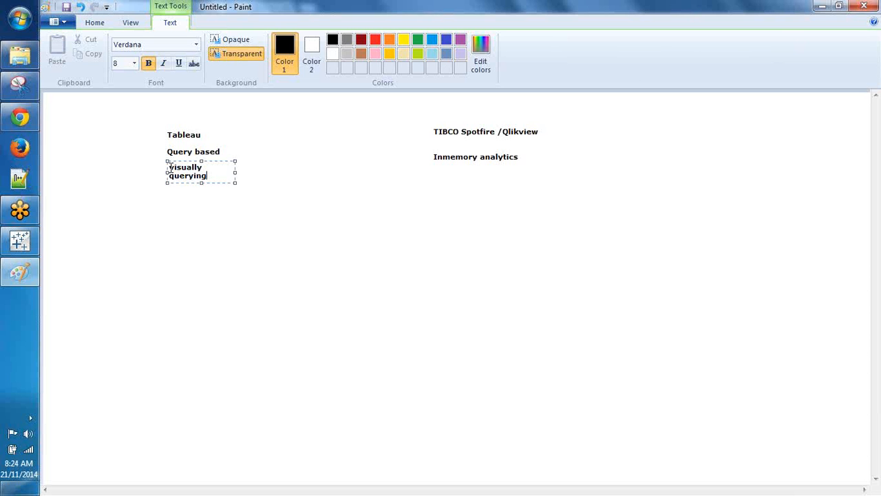
pyautogui.moveTo(235, 180); pyautogui.dragTo(320, 177)
pyautogui.press('Return')
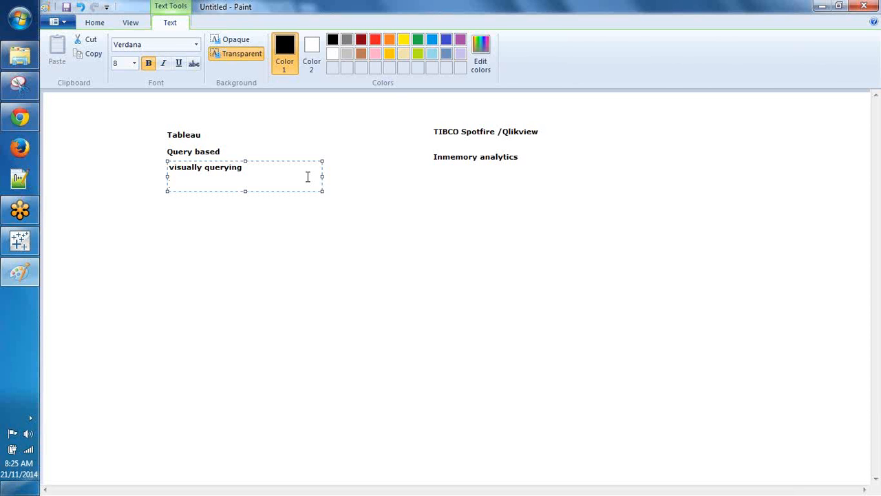
pyautogui.write('VizQL')
pyautogui.press('Return')
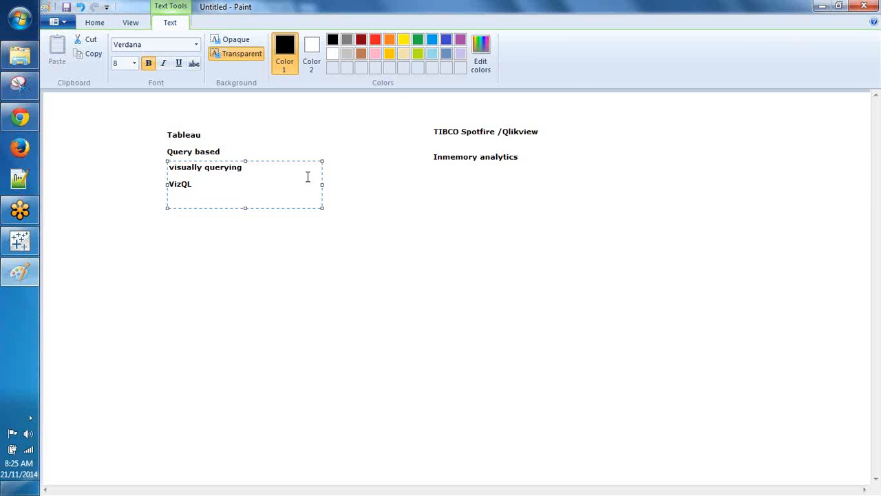
# Step: In Tableau, chart Sales by Product Container sorted descending, then clear the sheet
pyautogui.click(30, 240)
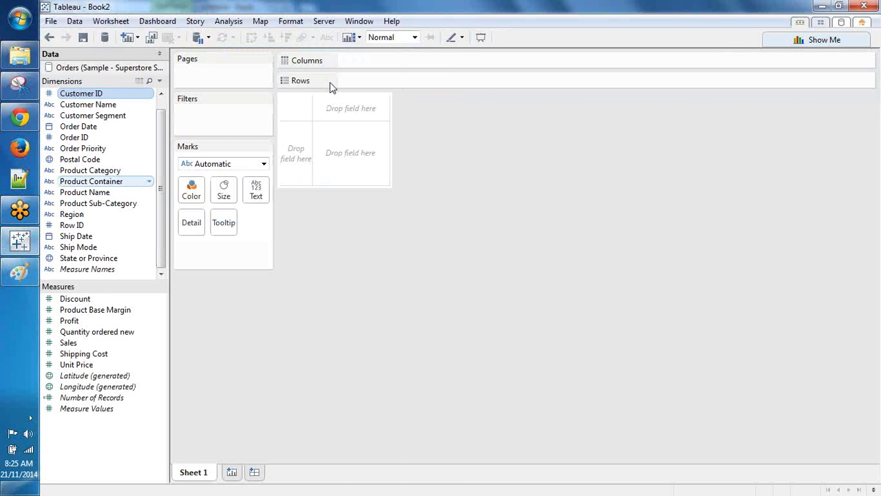
pyautogui.moveTo(330, 87); pyautogui.dragTo(362, 85)
pyautogui.moveTo(68, 342); pyautogui.dragTo(440, 86)
pyautogui.click(619, 215)
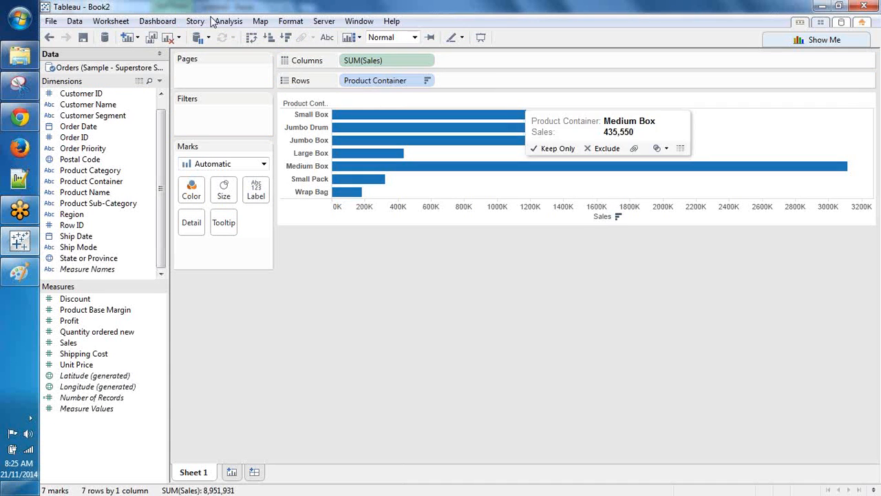
pyautogui.click(167, 37)
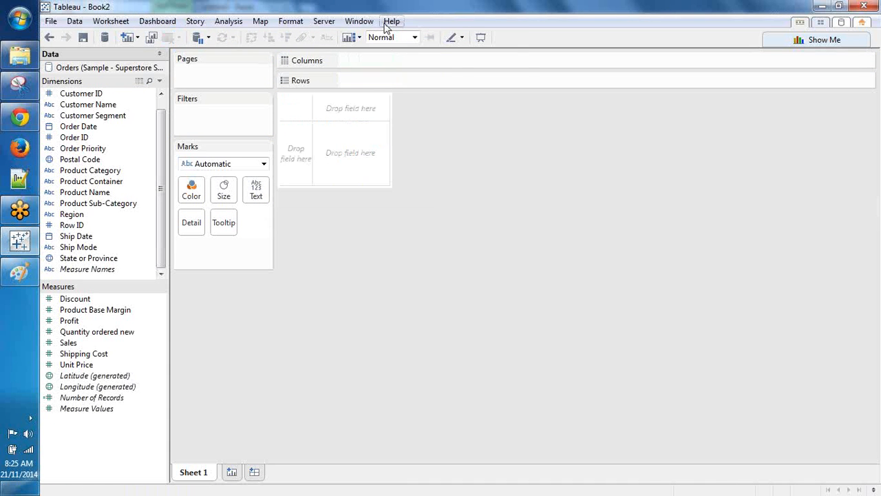
# Step: Start performance recording from Help's Settings and Performance menu
pyautogui.click(387, 23)
pyautogui.moveTo(404, 117)
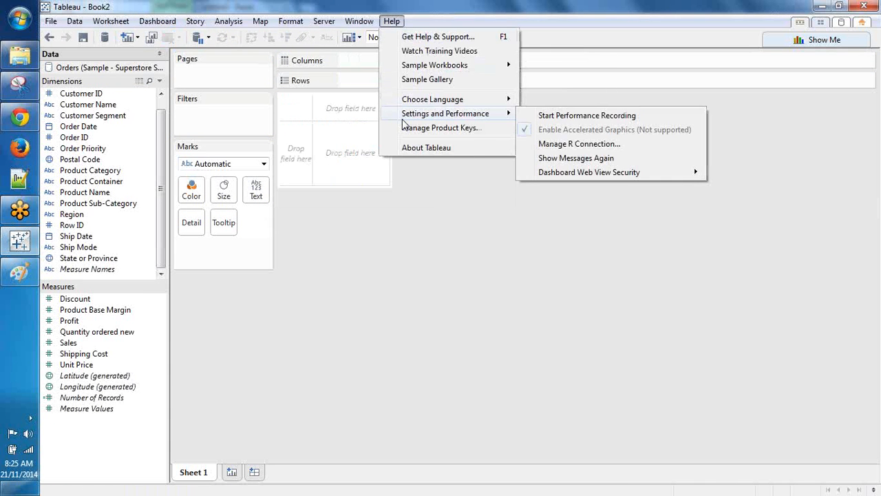
pyautogui.click(527, 117)
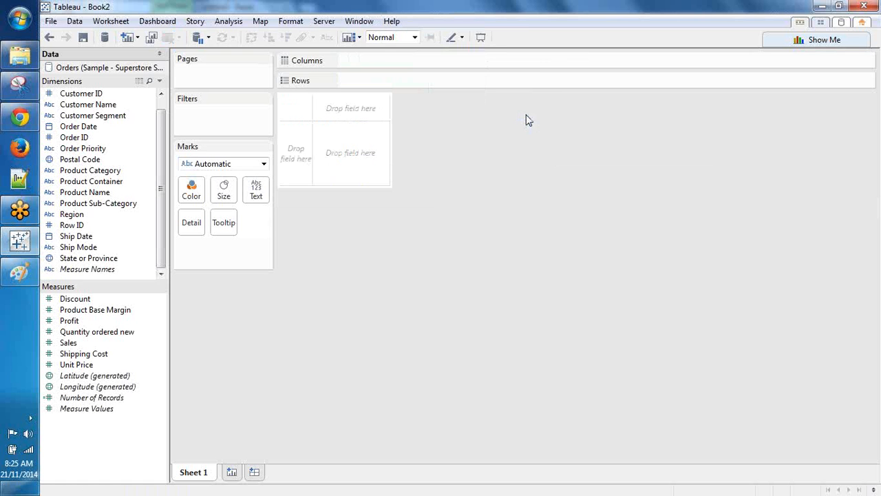
# Step: Build Sales bars by Product Sub-Category, labelled with Sales and coloured by Profit
pyautogui.moveTo(150, 203)
pyautogui.mouseDown()
pyautogui.moveTo(384, 103)
pyautogui.moveTo(398, 92)
pyautogui.moveTo(175, 214)
pyautogui.moveTo(341, 80)
pyautogui.moveTo(390, 65)
pyautogui.mouseUp()
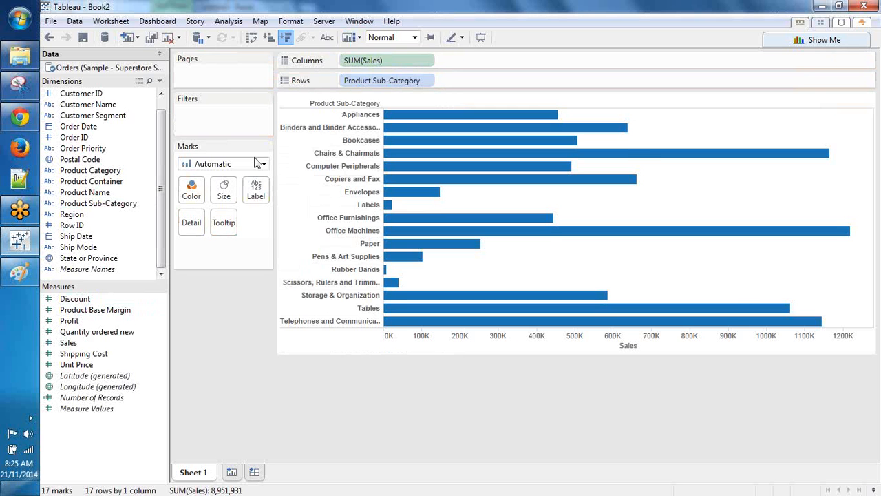
pyautogui.moveTo(70, 345); pyautogui.dragTo(176, 263)
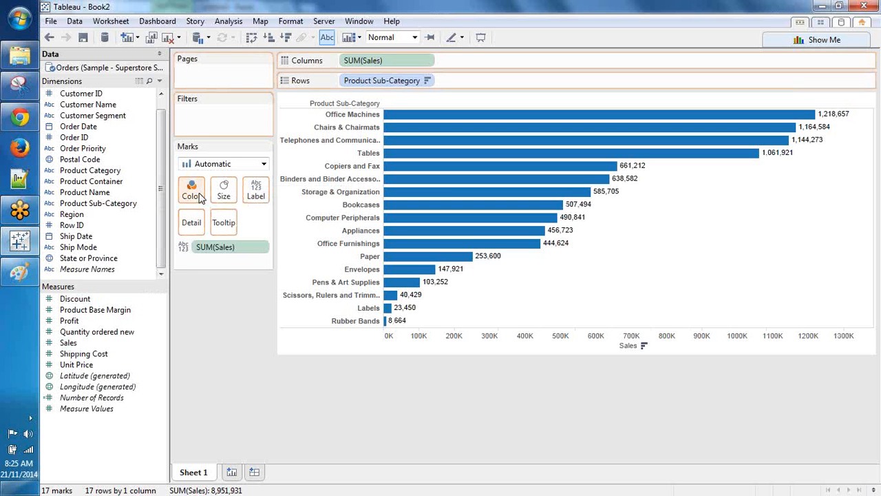
pyautogui.moveTo(200, 197); pyautogui.dragTo(200, 197)
pyautogui.click(391, 21)
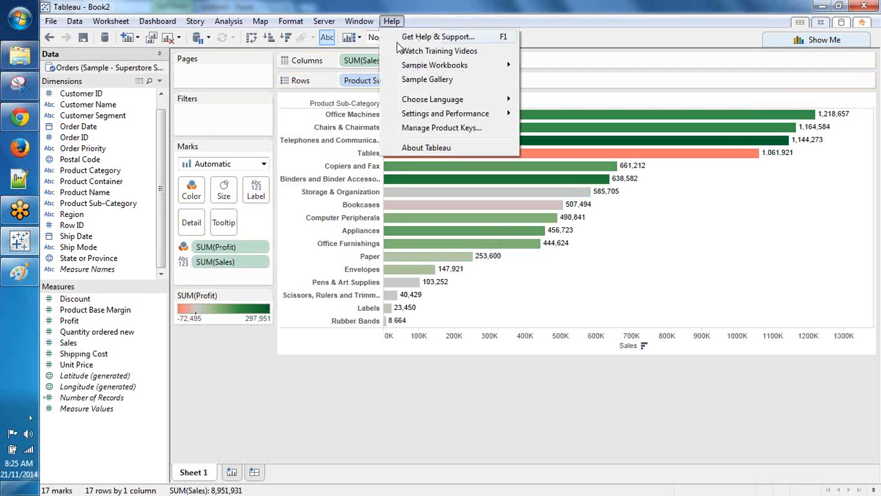
# Step: Stop the performance recording to open its results in the PerformanceRecording workbook
pyautogui.click(523, 122)
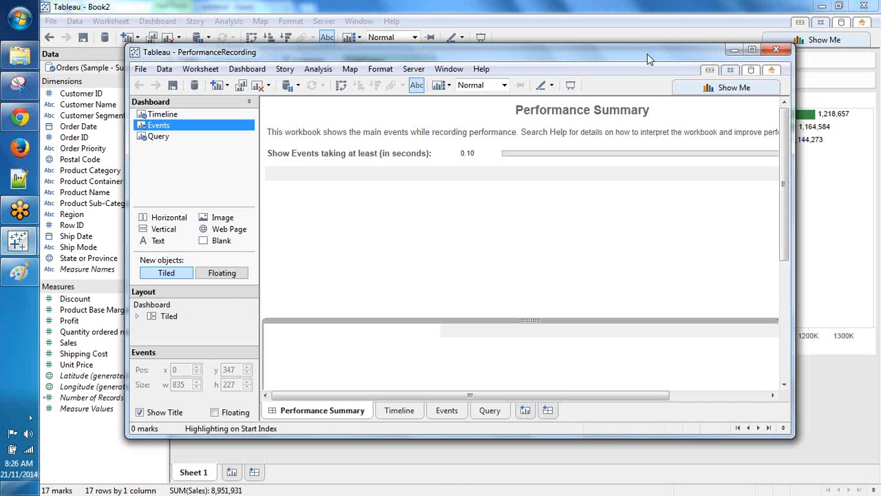
# Step: Maximize the PerformanceRecording window and lower the events threshold to 0.00 s
pyautogui.doubleClick(647, 54)
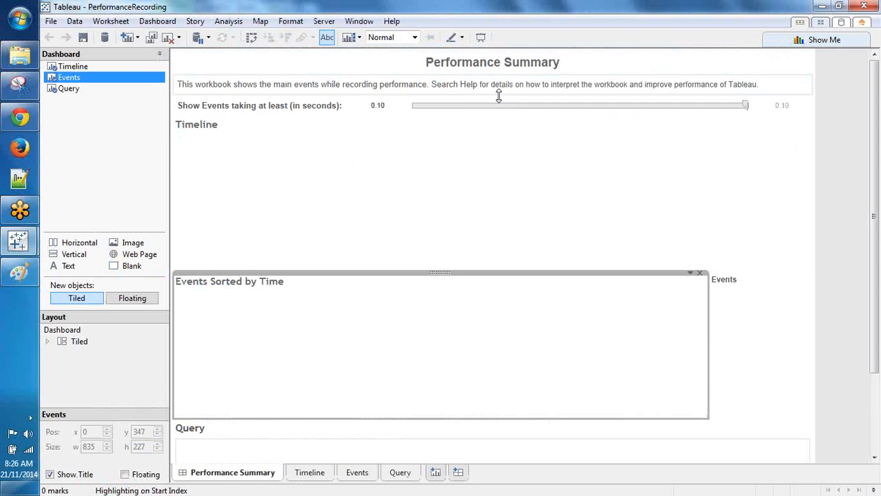
pyautogui.moveTo(745, 106); pyautogui.dragTo(402, 99)
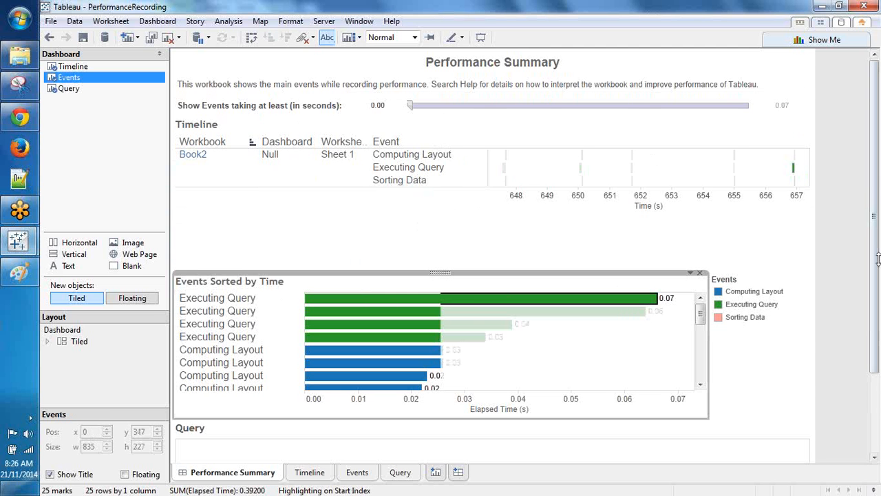
pyautogui.moveTo(878, 259); pyautogui.dragTo(863, 338)
# Step: Inspect the 0.06 s Executing Query event's query text, then close the workbook
pyautogui.click(269, 383)
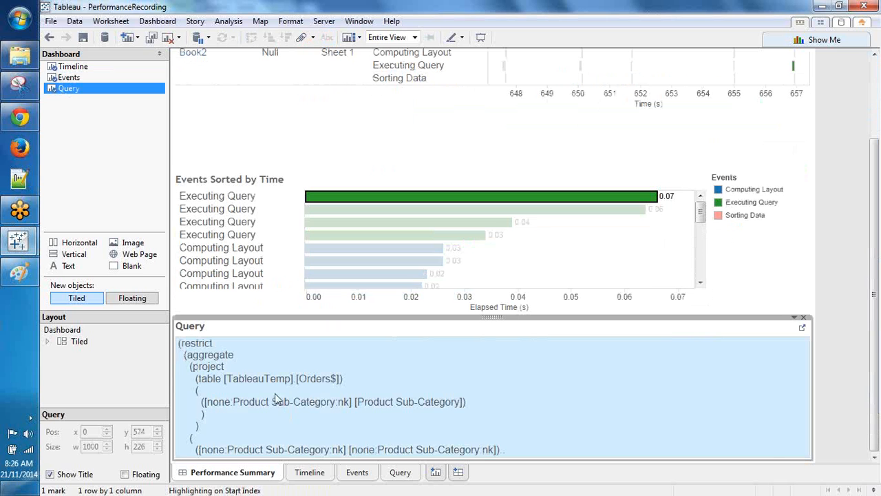
pyautogui.click(215, 382)
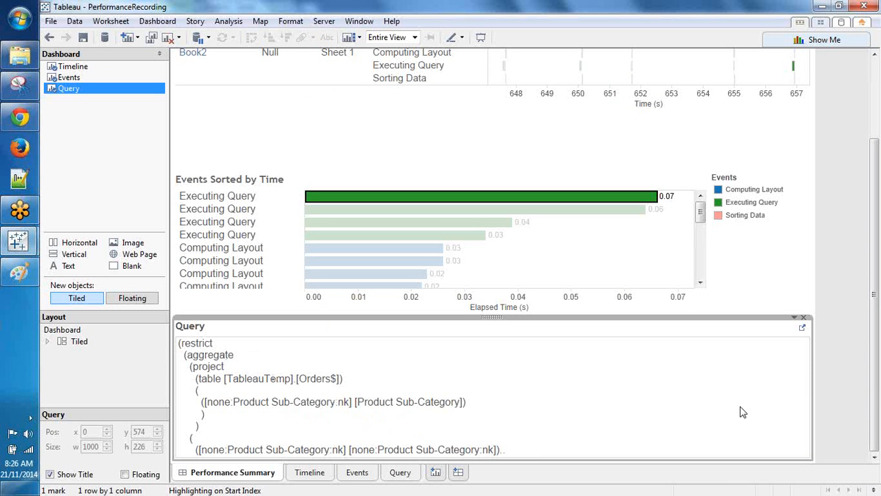
pyautogui.moveTo(455, 218)
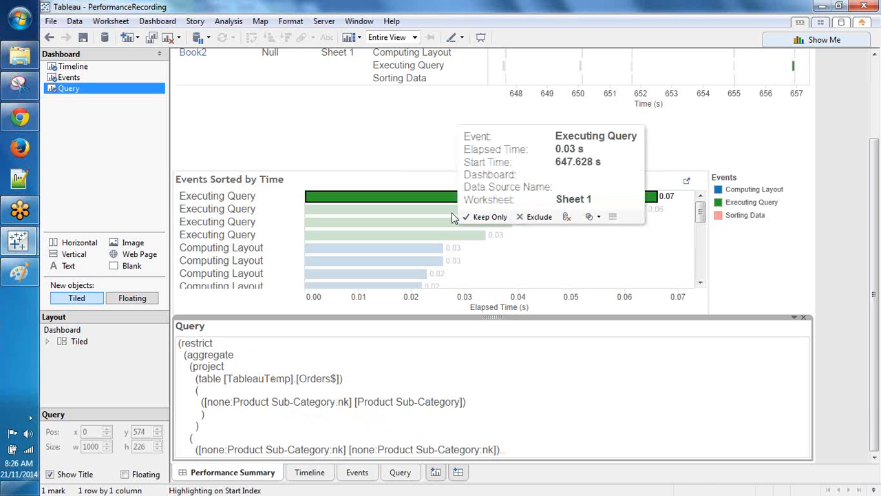
pyautogui.click(454, 211)
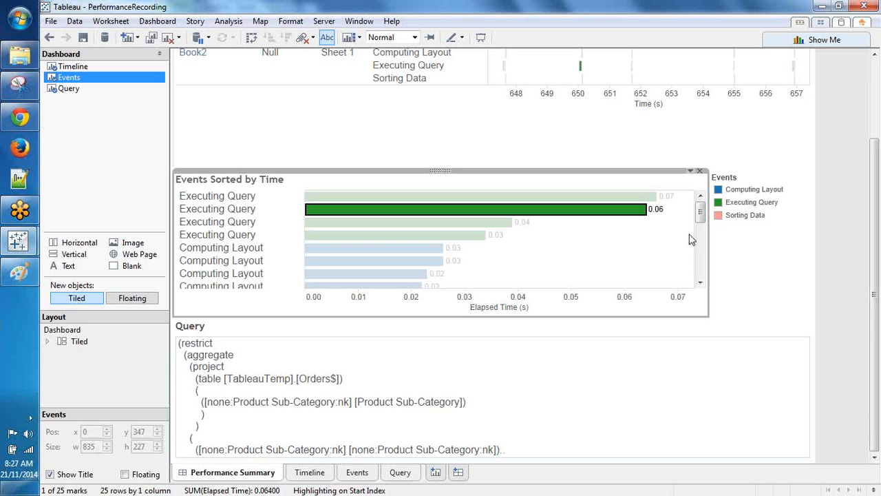
pyautogui.click(876, 6)
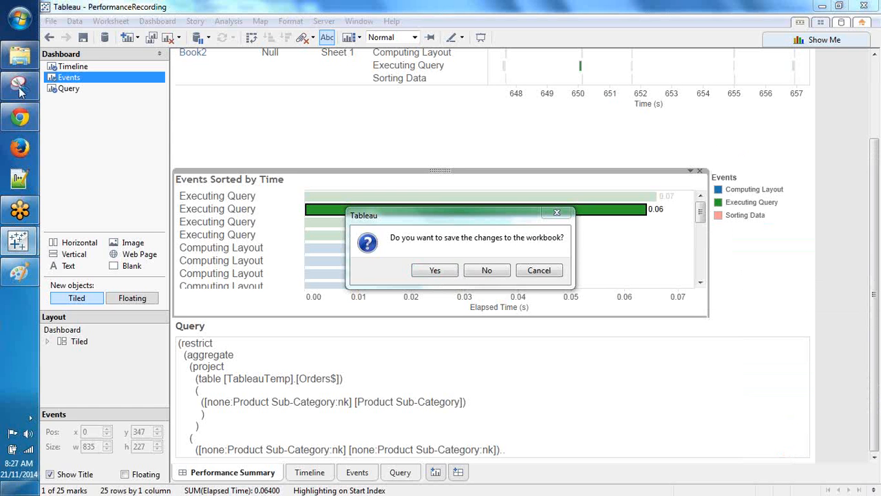
# Step: Leave Tableau and bring the Documents folder window forward from the Explorer taskbar
pyautogui.moveTo(20, 77)
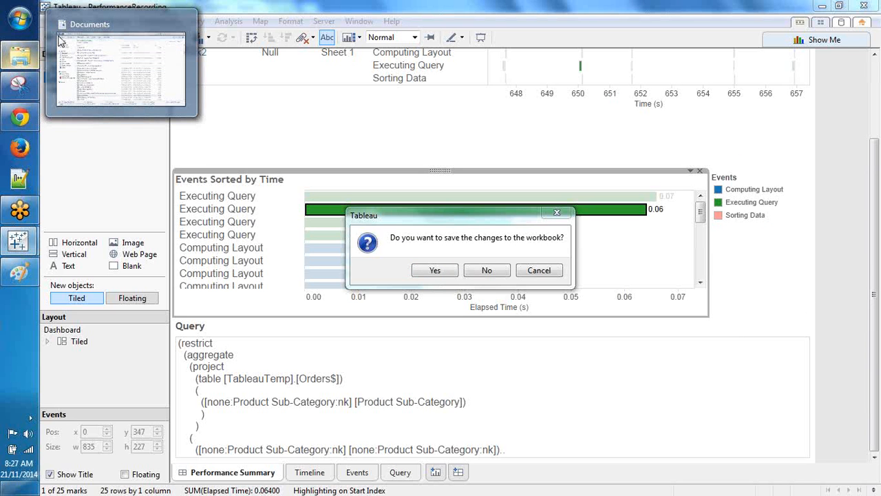
pyautogui.click(93, 25)
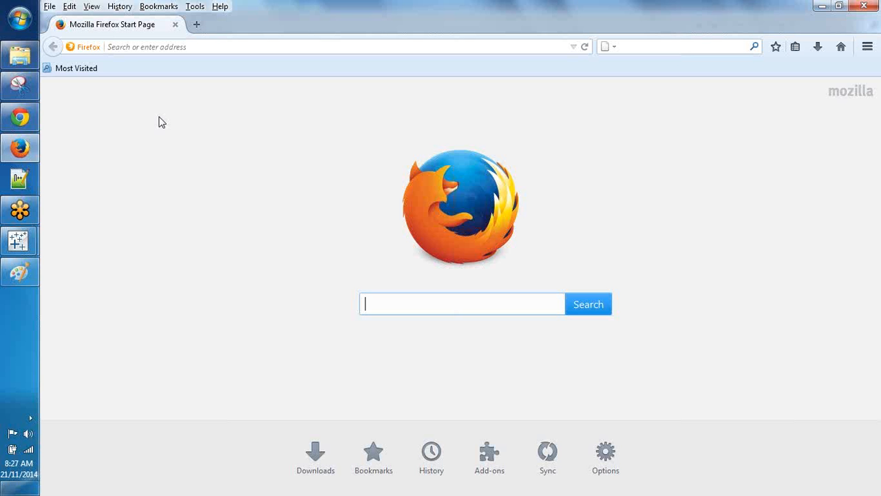
# Step: Enter 'drvie' in the Firefox address bar to look up Google Drive
pyautogui.click(162, 46)
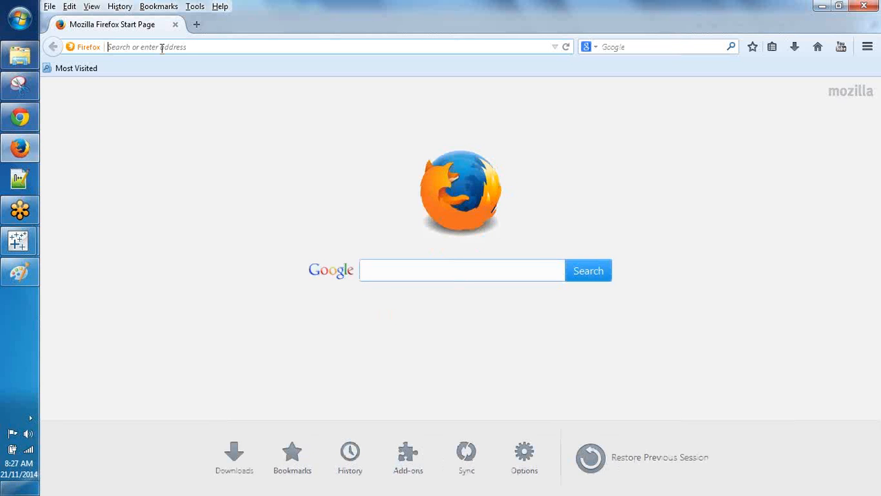
pyautogui.write('dr')
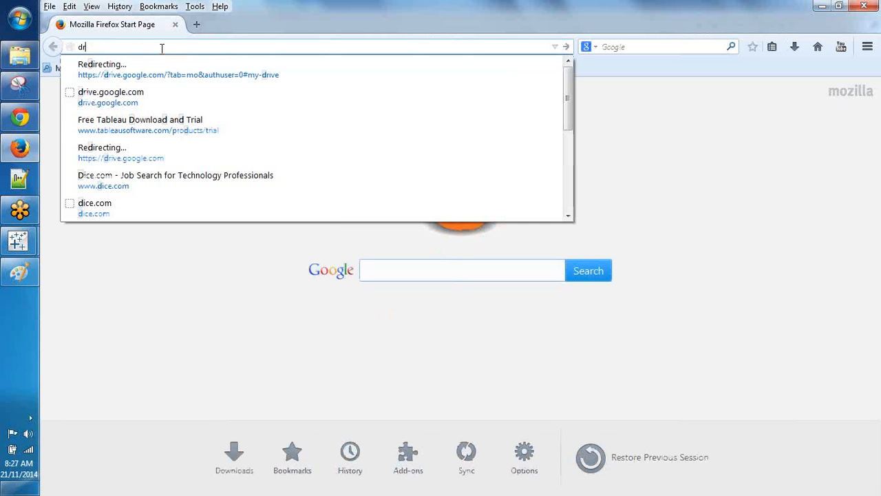
pyautogui.write('vie')
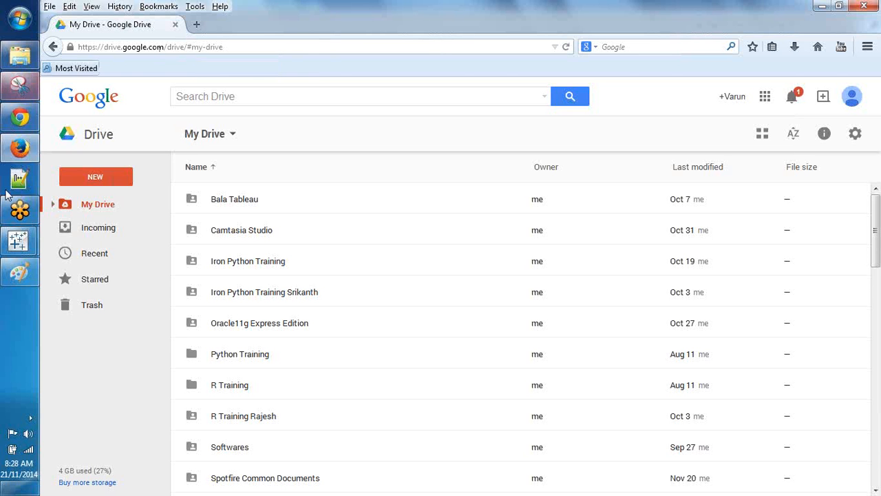
# Step: Expand and widen the My Drive folder tree, then start a new folder in My Drive
pyautogui.click(55, 218)
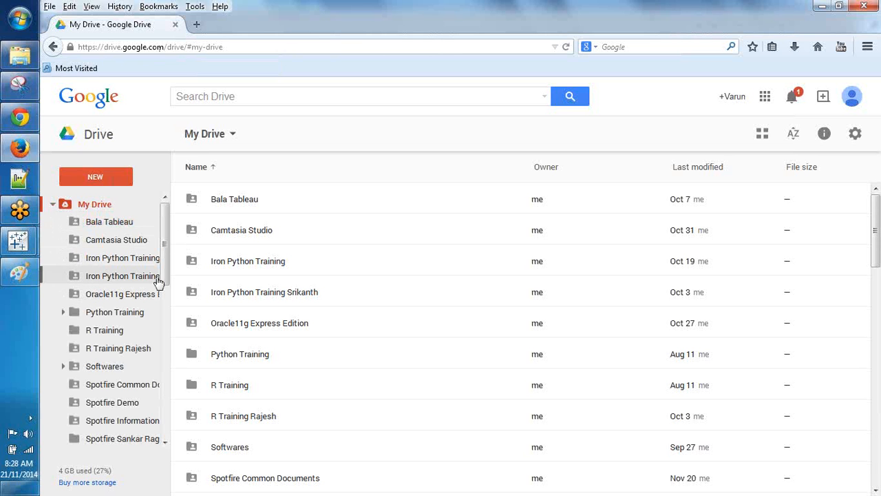
pyautogui.moveTo(172, 270); pyautogui.dragTo(249, 283)
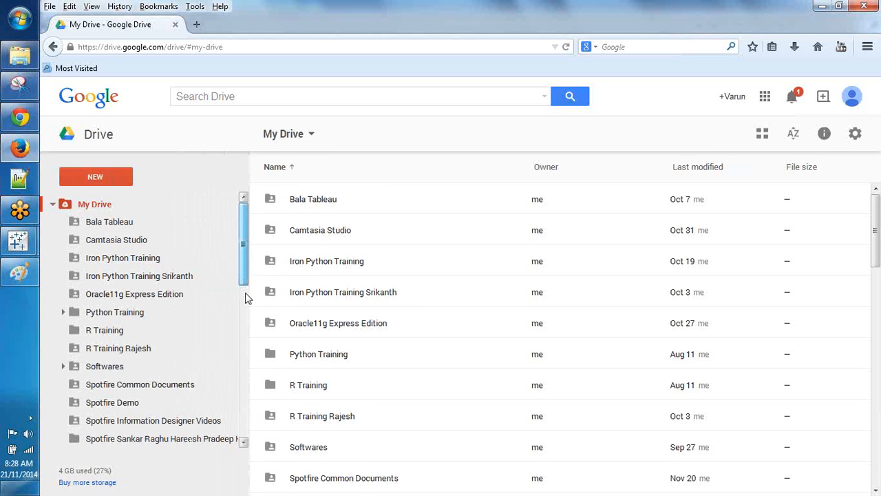
pyautogui.scroll(-1, 246, 303)
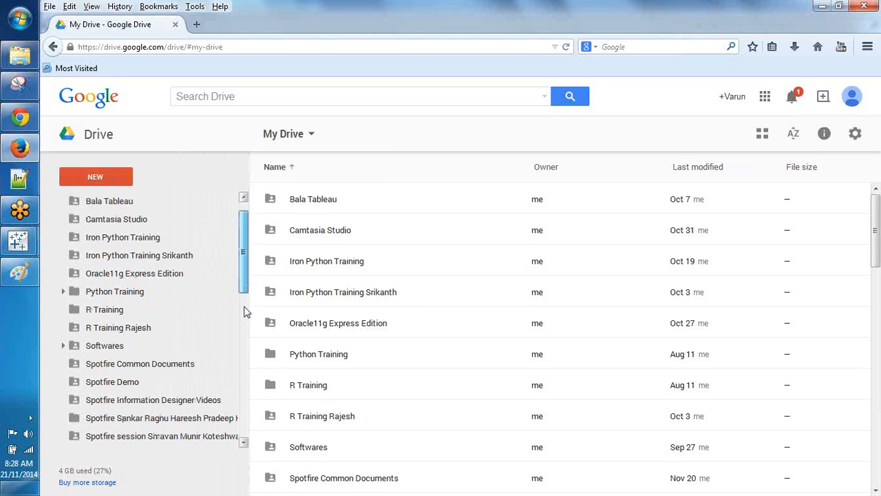
pyautogui.scroll(-2, 245, 316)
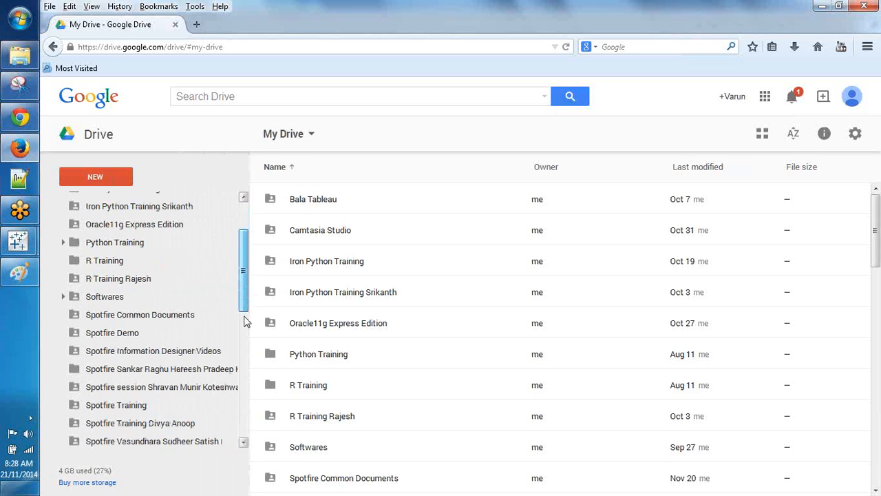
pyautogui.moveTo(245, 318); pyautogui.dragTo(241, 404)
pyautogui.scroll(-2, 236, 359)
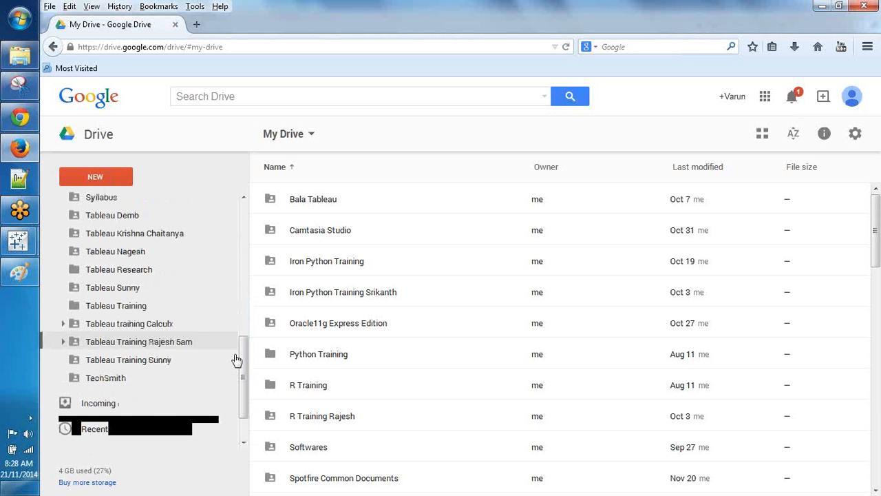
pyautogui.scroll(10, 206, 309)
pyautogui.rightClick(102, 206)
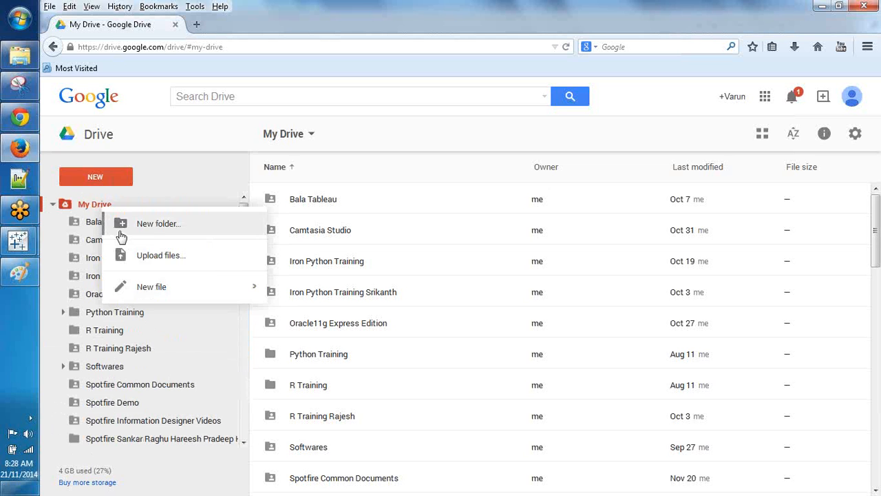
pyautogui.click(118, 233)
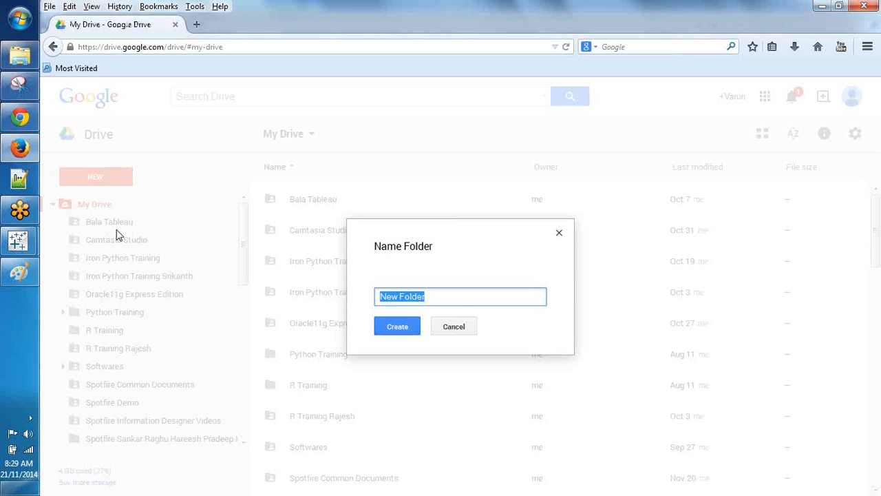
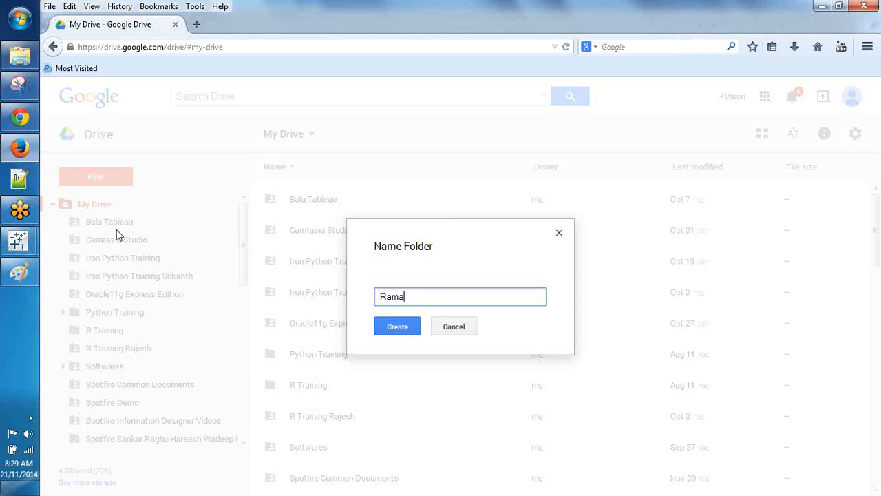
# Step: Type a folder name, erase it, and cancel the Name Folder dialog
pyautogui.hotkey('ctrl', 'a')
pyautogui.press('BackSpace')
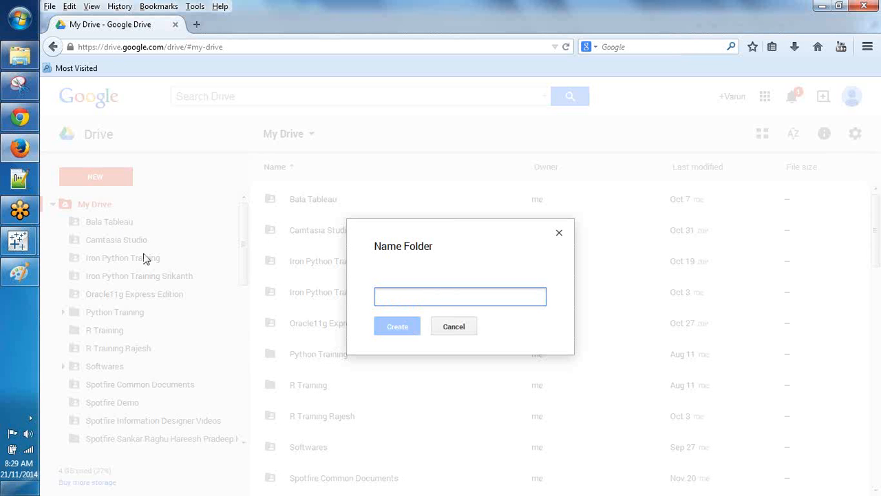
pyautogui.press('Escape')
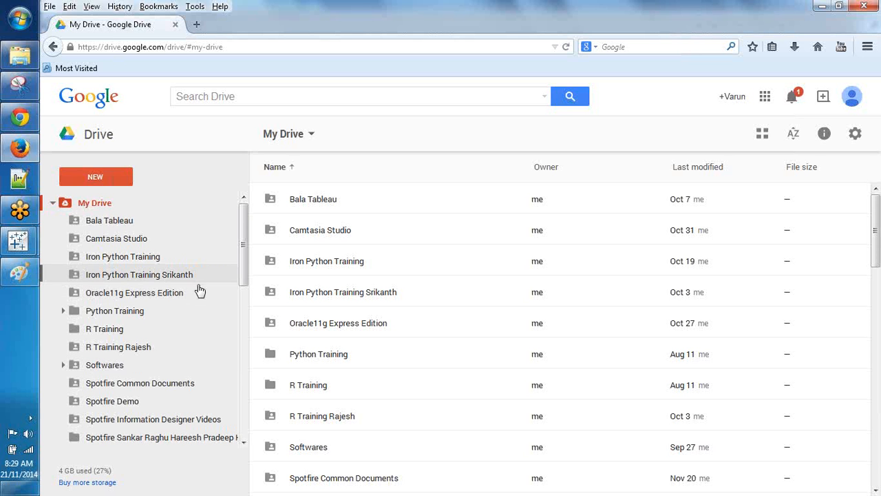
# Step: Open the Tableau Training folder in Google Drive and browse its files
pyautogui.scroll(-1, 200, 291)
pyautogui.scroll(-4, 199, 294)
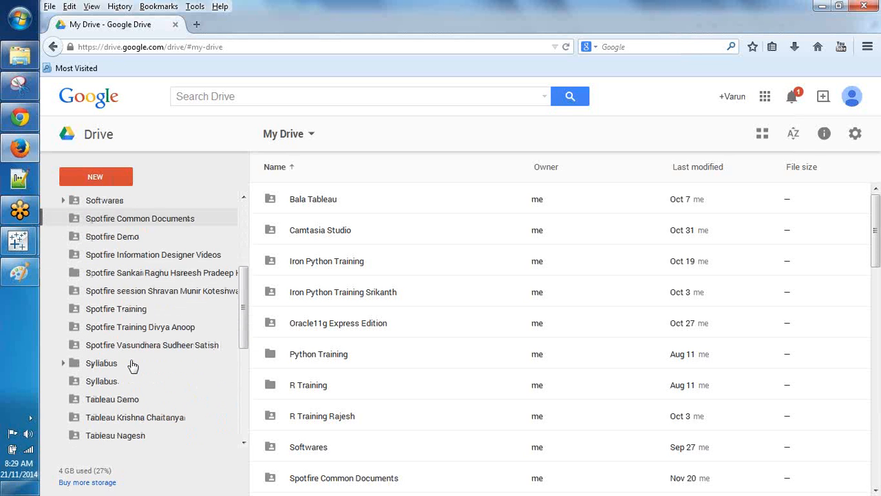
pyautogui.scroll(-2, 132, 365)
pyautogui.scroll(-1, 133, 365)
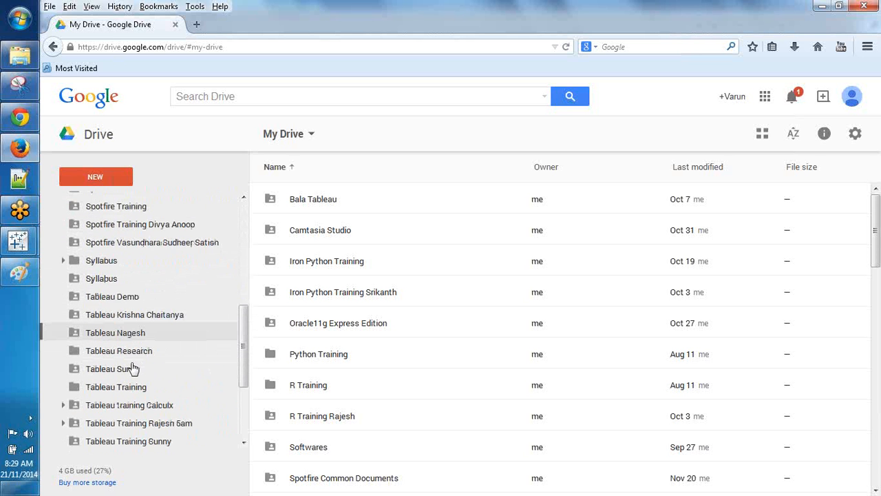
pyautogui.click(131, 379)
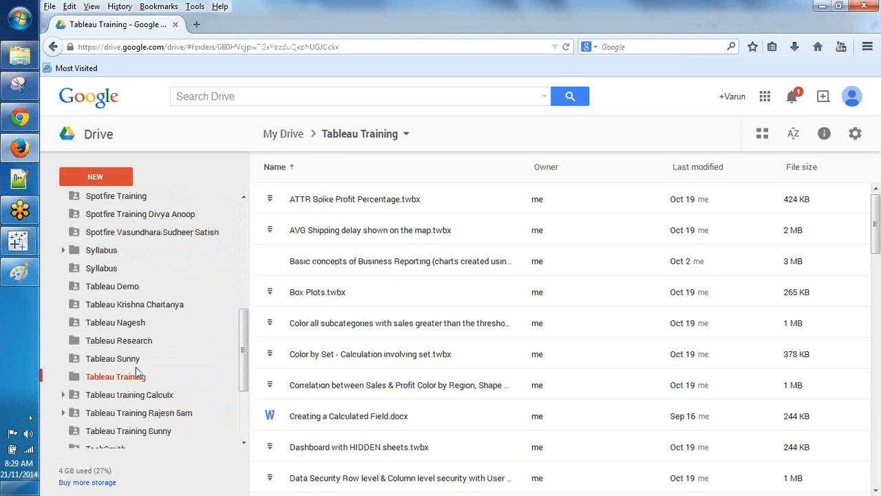
pyautogui.scroll(-3, 452, 301)
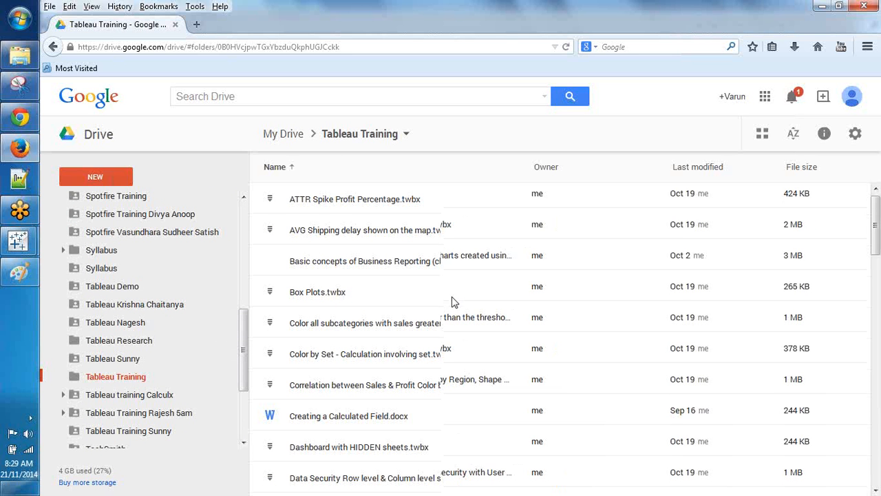
pyautogui.scroll(-5, 453, 301)
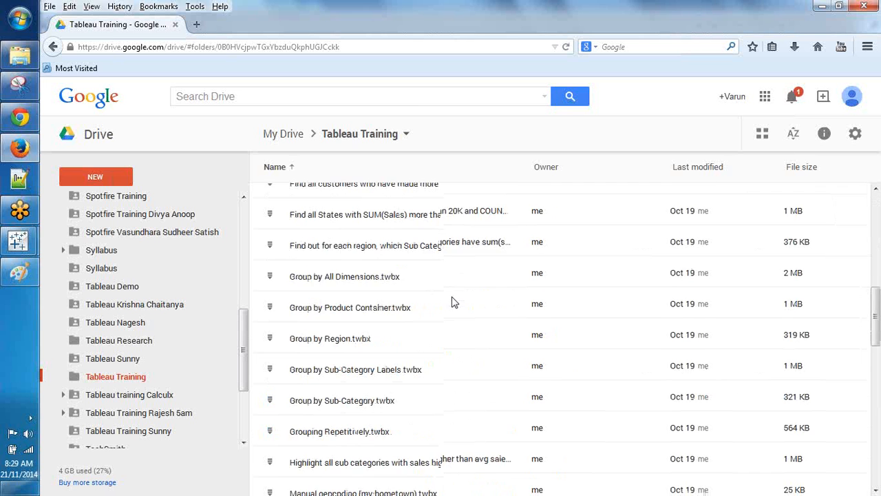
pyautogui.scroll(-10, 452, 302)
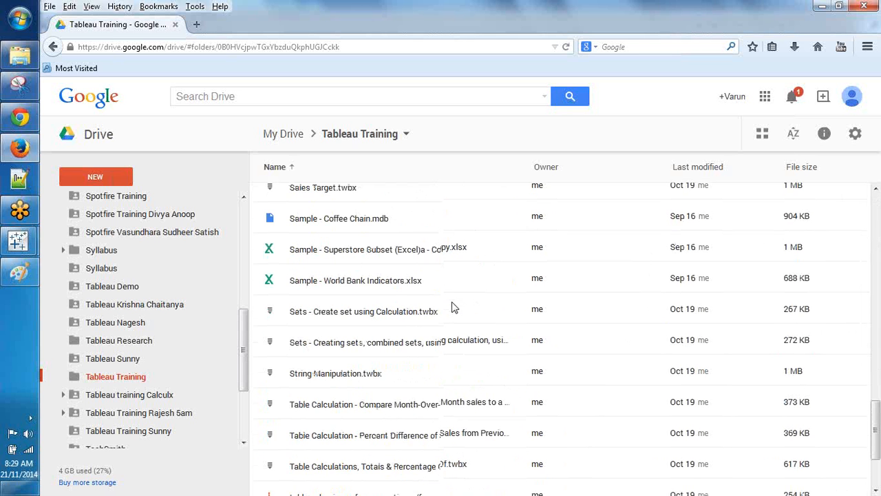
pyautogui.scroll(-3, 452, 307)
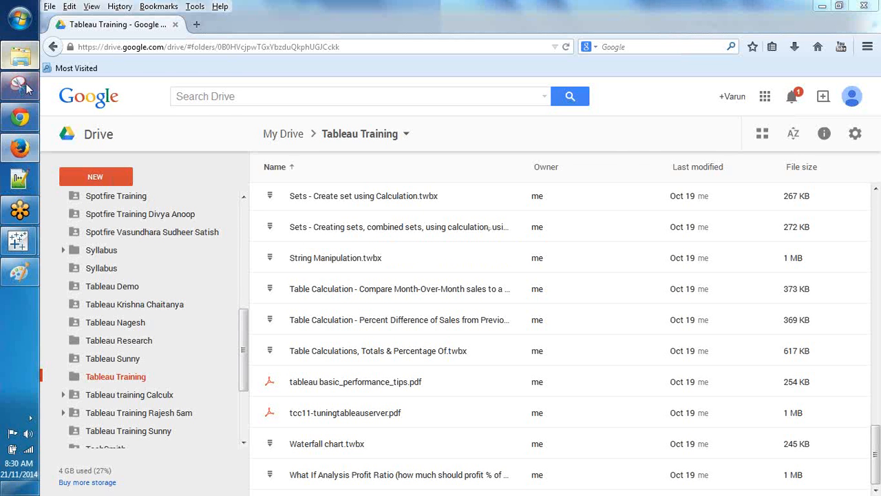
# Step: Open Dashboard Requirements.docx from the Documents library in Windows Explorer
pyautogui.click(21, 56)
pyautogui.click(92, 150)
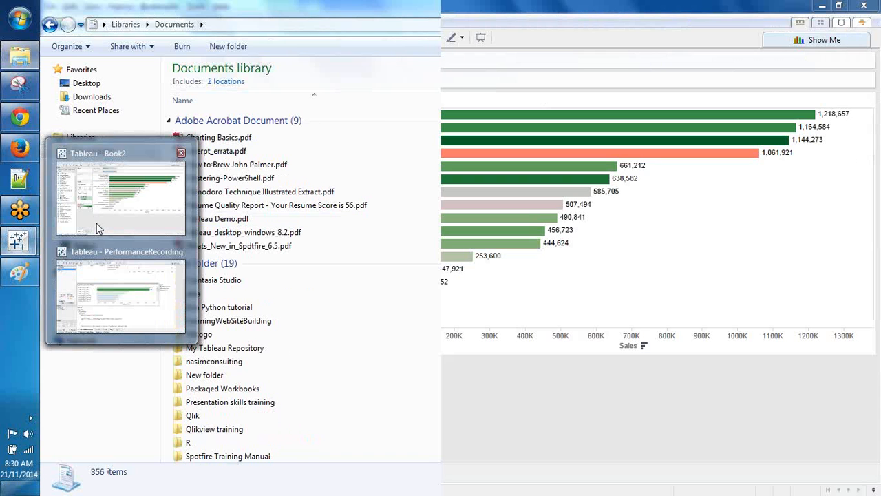
pyautogui.click(97, 228)
pyautogui.click(228, 21)
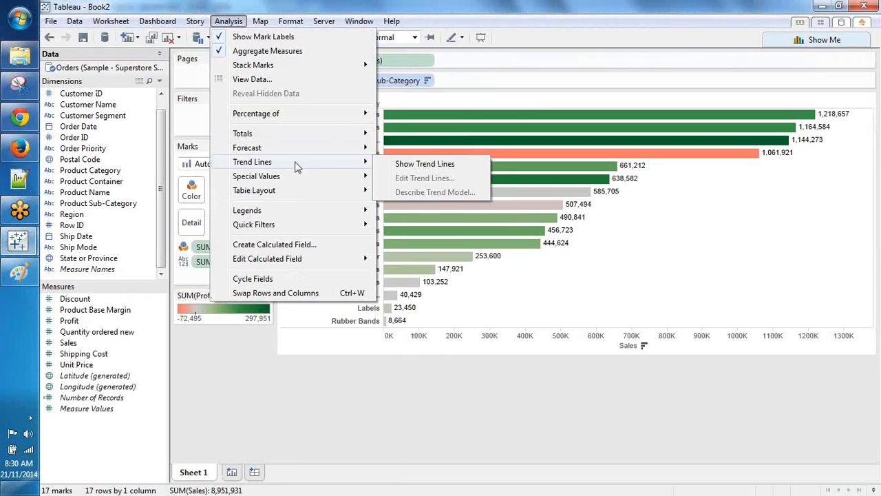
pyautogui.click(10, 59)
pyautogui.doubleClick(283, 348)
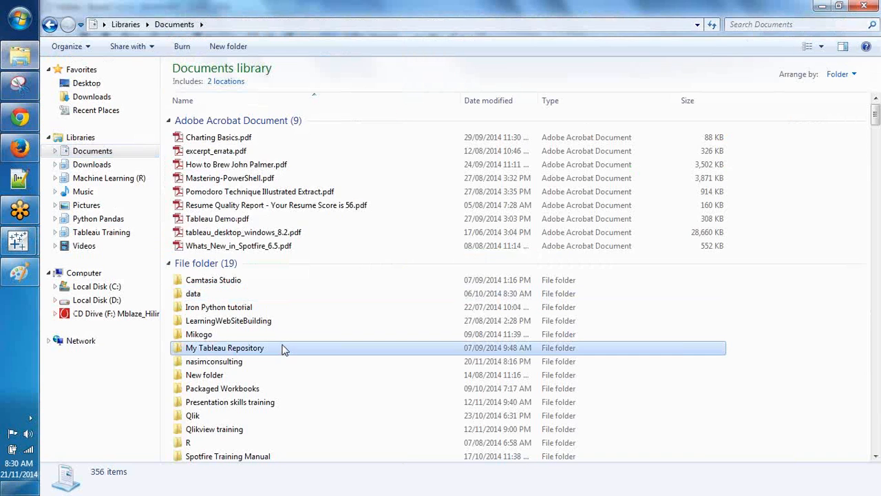
pyautogui.scroll(-4, 284, 348)
pyautogui.scroll(-5, 285, 346)
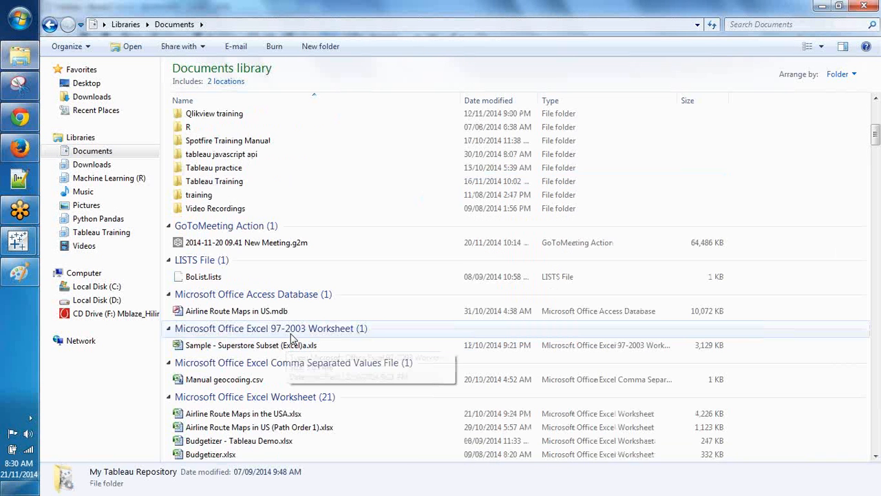
pyautogui.scroll(-10, 291, 337)
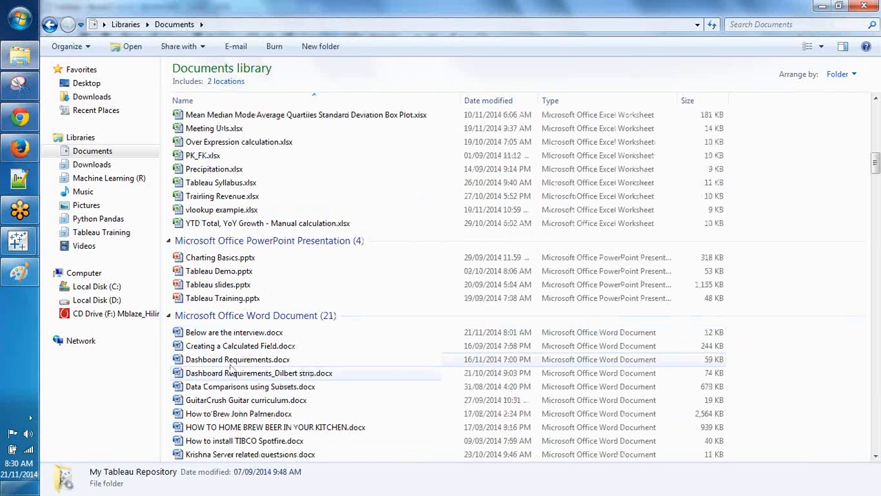
pyautogui.doubleClick(268, 359)
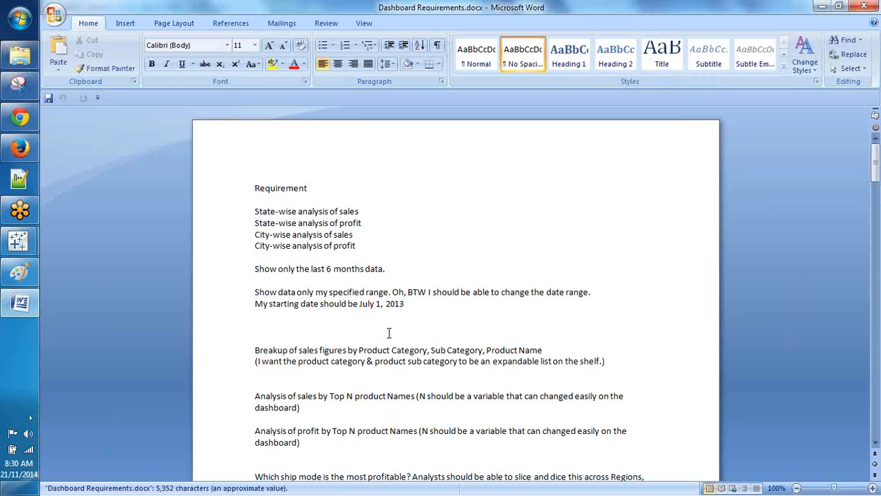
# Step: Read through the requirements, highlighting 'State-wise analysis' and the date range from July 1, 2013
pyautogui.scroll(-4, 279, 368)
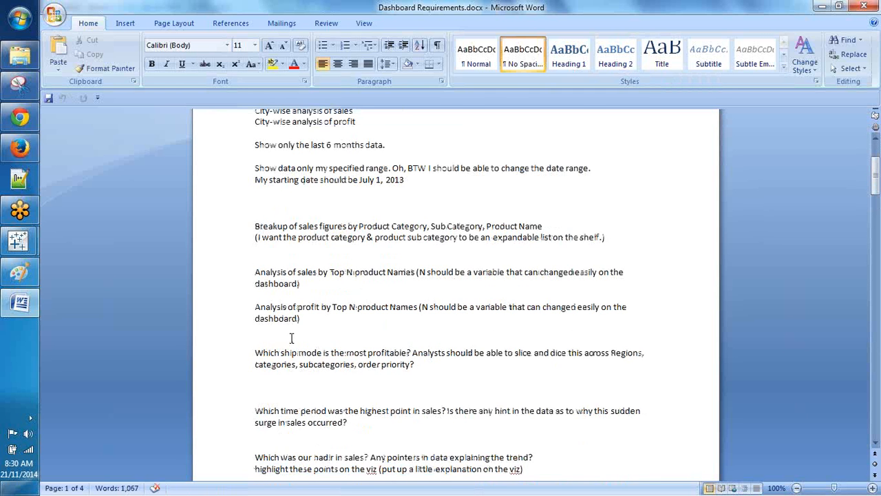
pyautogui.scroll(-10, 291, 338)
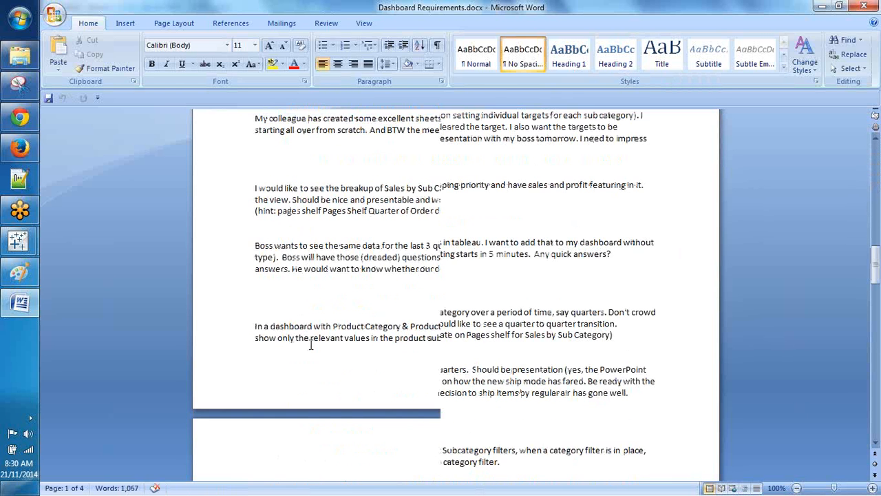
pyautogui.scroll(20, 311, 344)
pyautogui.moveTo(255, 211); pyautogui.dragTo(314, 214)
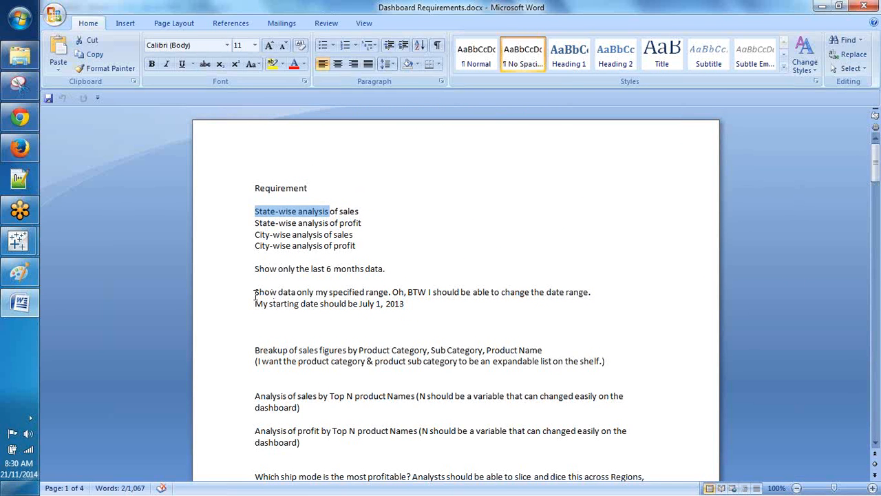
pyautogui.moveTo(255, 293); pyautogui.dragTo(408, 304)
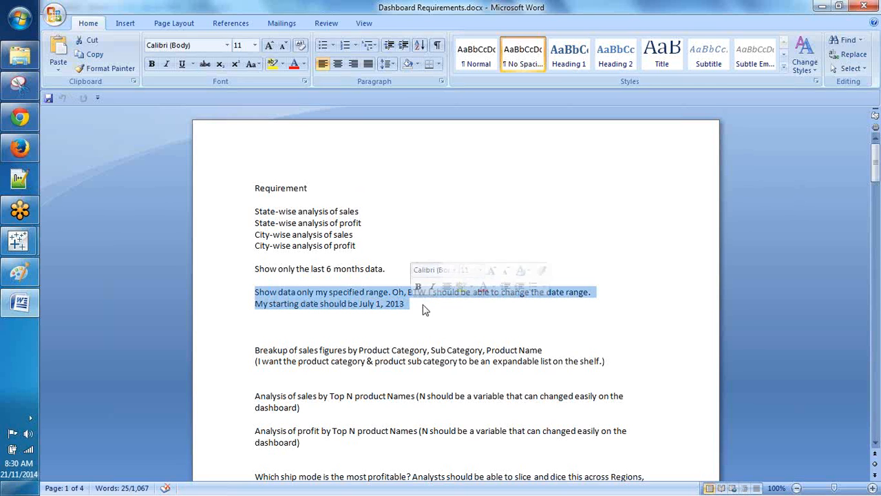
pyautogui.scroll(-3, 427, 320)
pyautogui.scroll(-1, 428, 321)
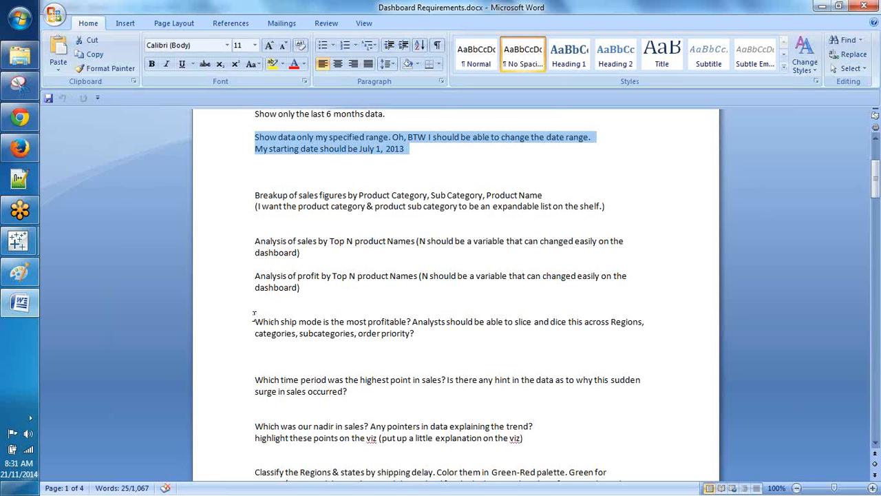
pyautogui.moveTo(253, 314); pyautogui.dragTo(429, 337)
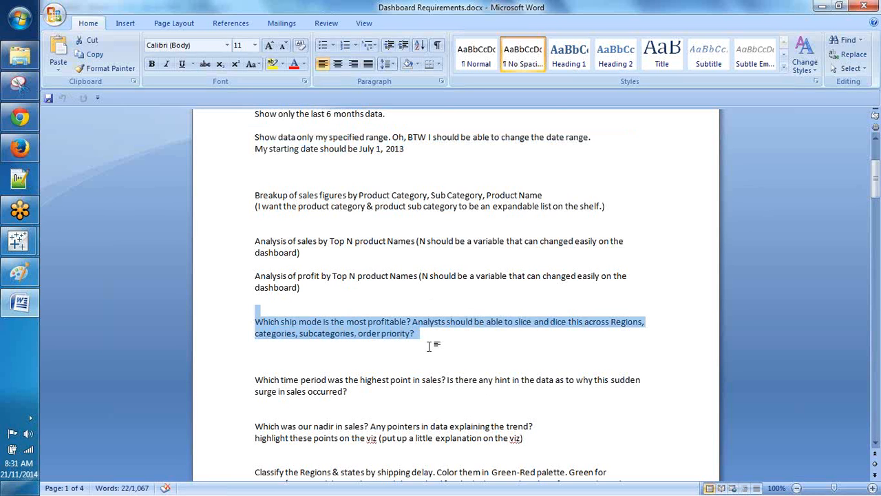
pyautogui.scroll(-2, 433, 347)
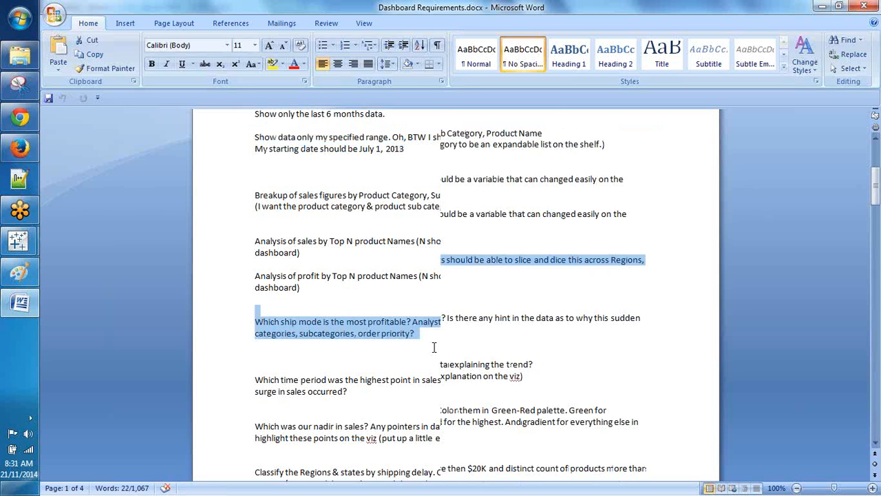
pyautogui.scroll(-2, 430, 350)
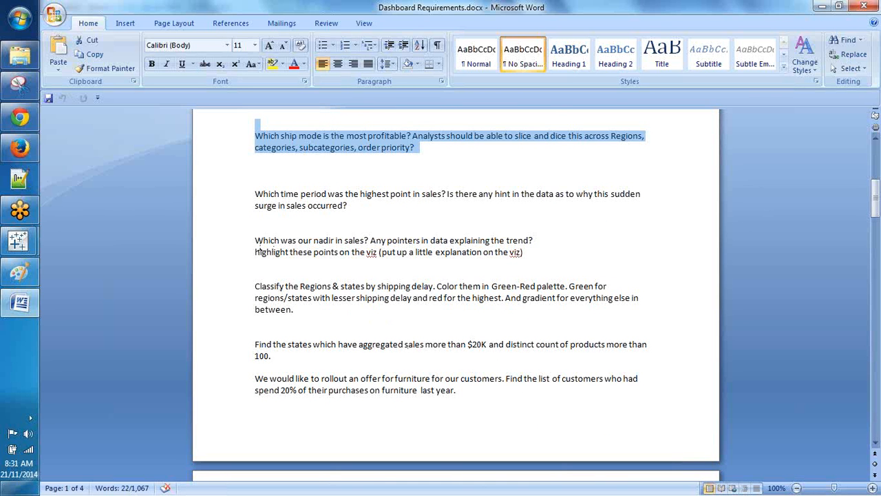
pyautogui.moveTo(256, 239); pyautogui.dragTo(464, 263)
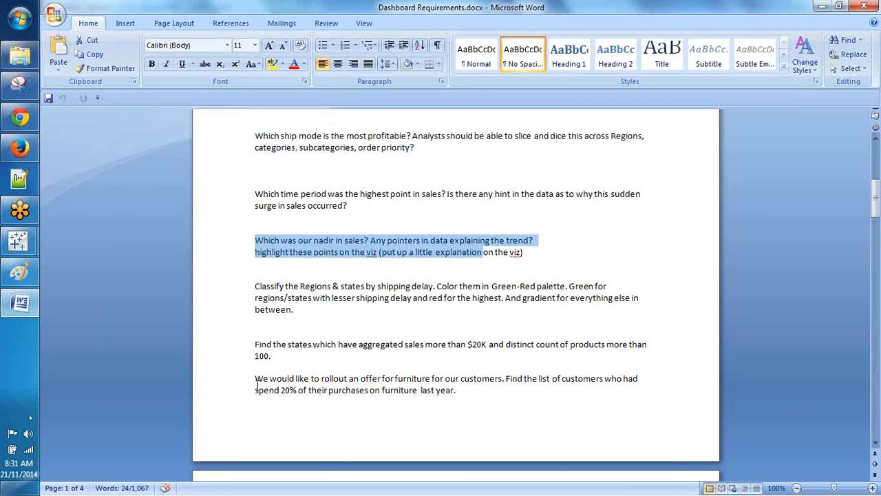
pyautogui.moveTo(256, 390); pyautogui.dragTo(470, 395)
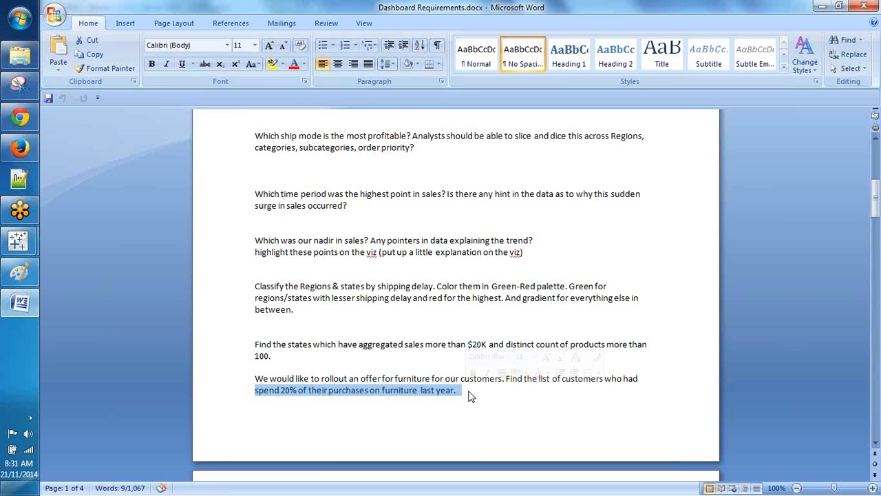
pyautogui.scroll(-1, 471, 390)
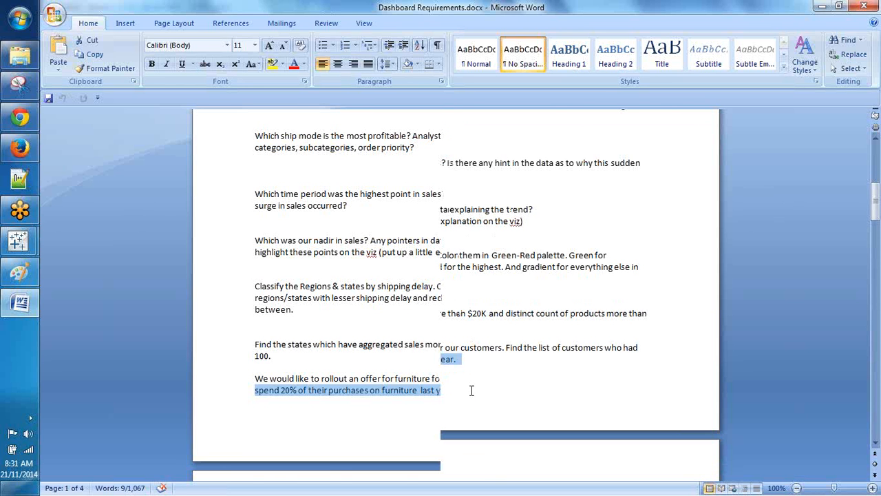
pyautogui.scroll(-2, 478, 379)
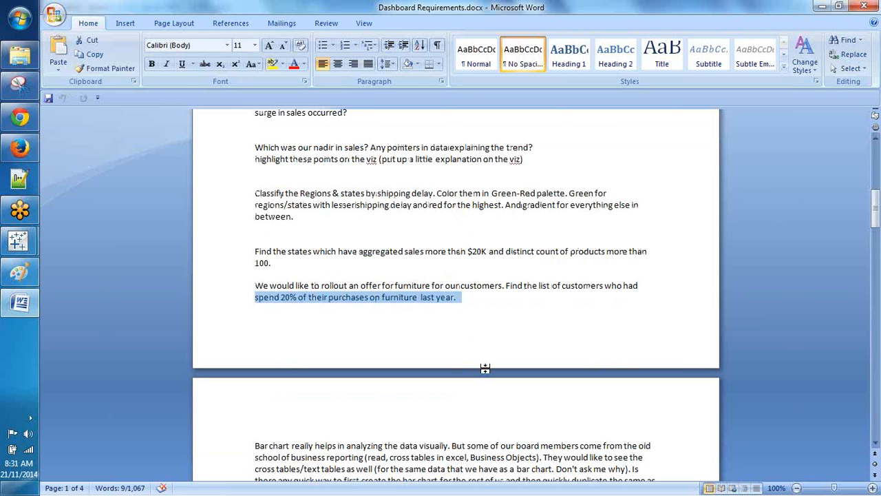
pyautogui.scroll(-1, 485, 368)
pyautogui.doubleClick(249, 273)
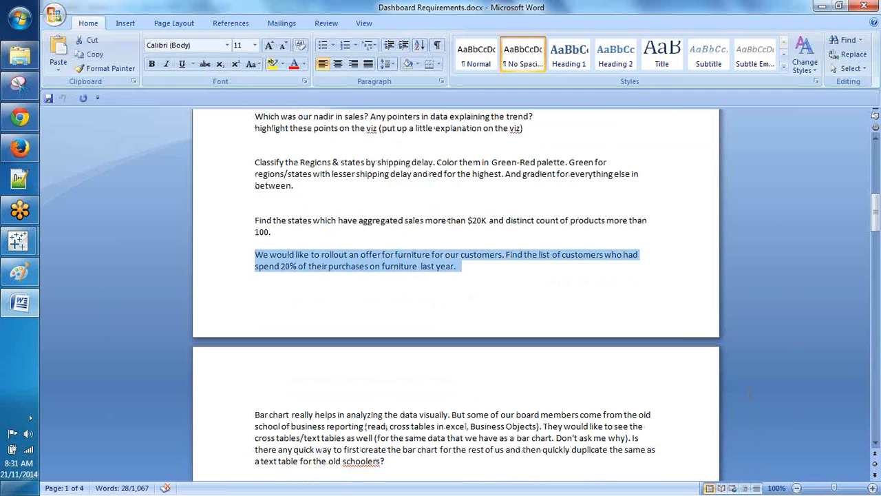
pyautogui.hotkey('alt', 'Tab')
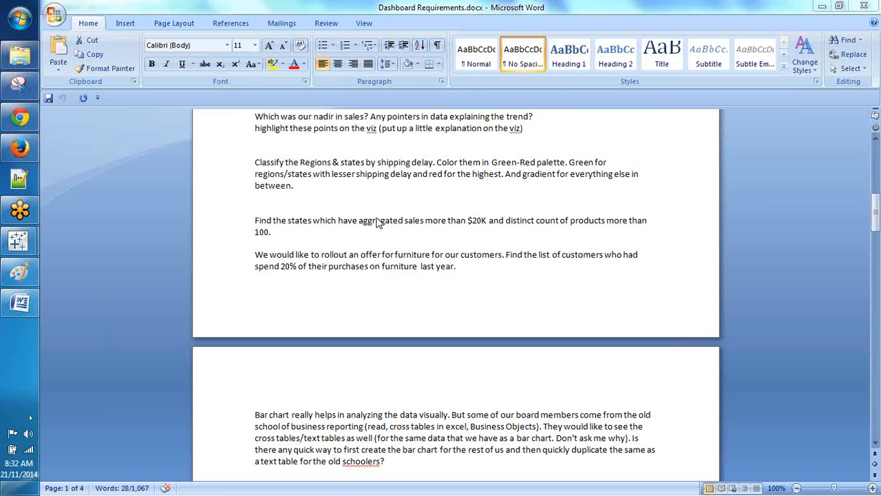
pyautogui.moveTo(278, 229); pyautogui.dragTo(249, 222)
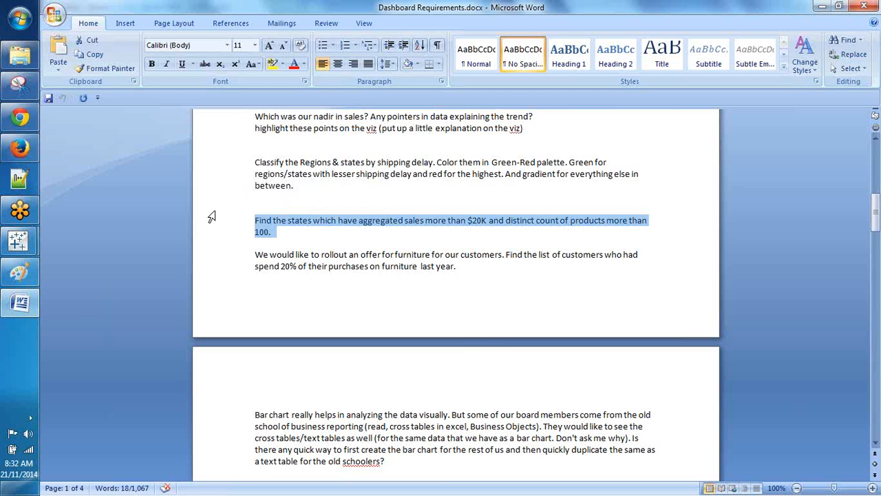
pyautogui.scroll(-2, 215, 227)
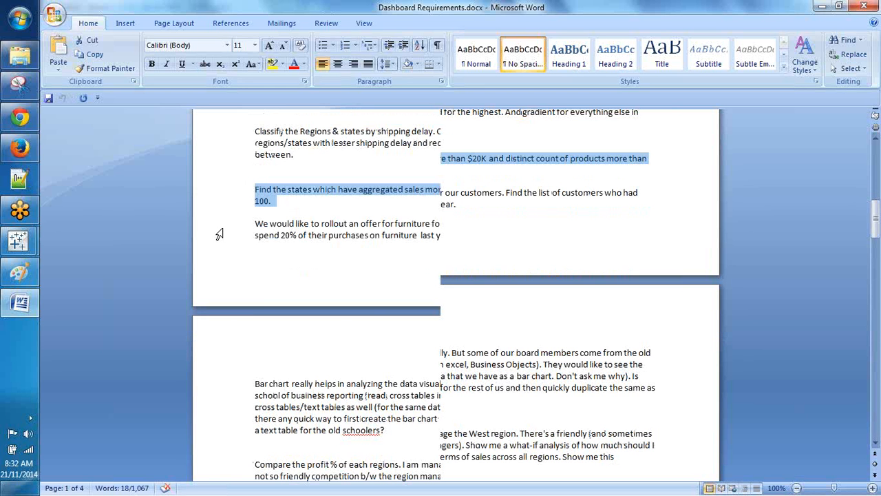
pyautogui.scroll(-5, 219, 248)
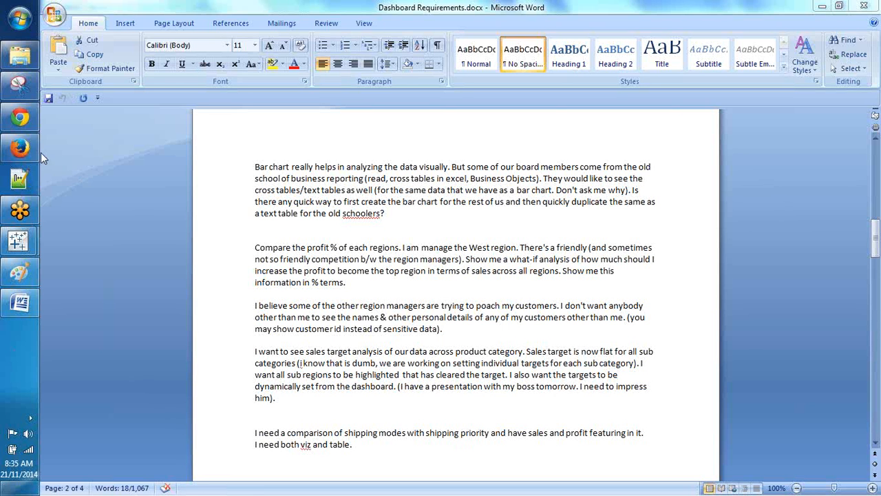
pyautogui.moveTo(33, 153)
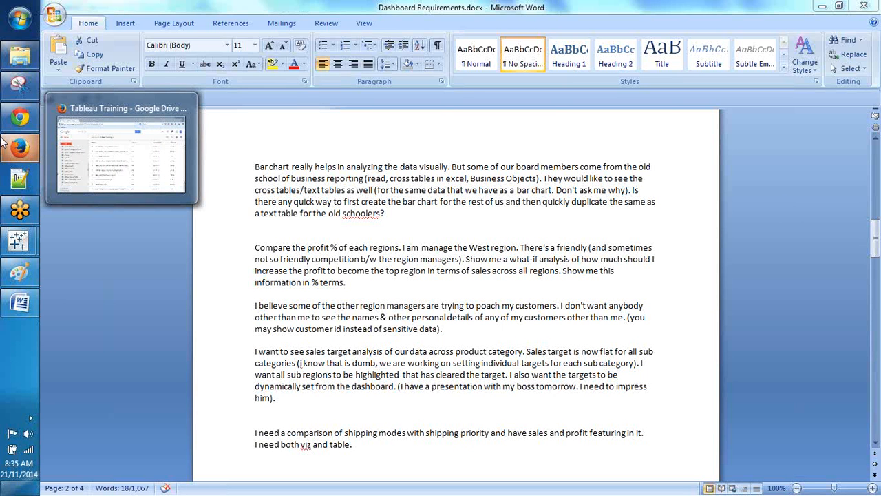
pyautogui.moveTo(4, 59)
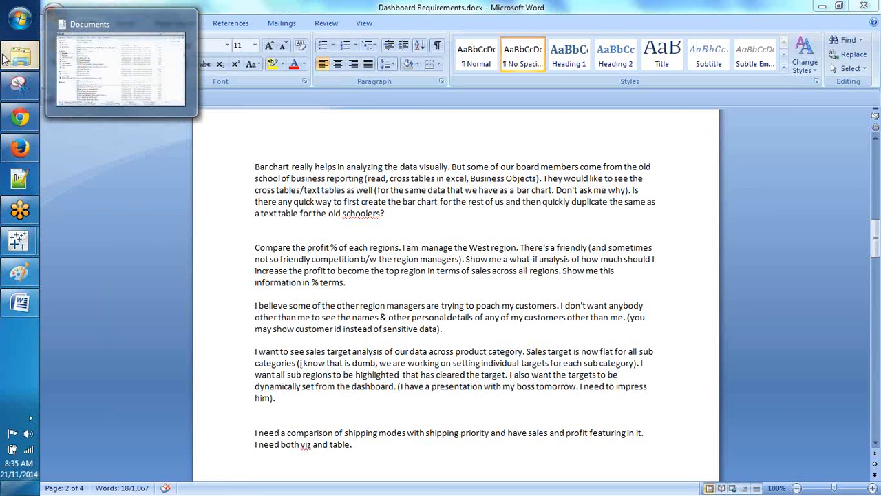
# Step: Open Downloads in Explorer, select Most Popular Content_new (2).twbx, then return to Word
pyautogui.click(4, 59)
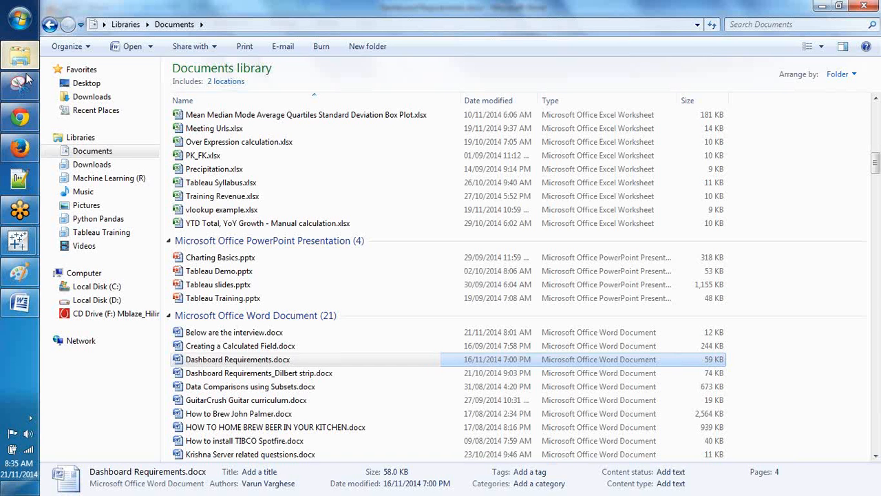
pyautogui.click(92, 163)
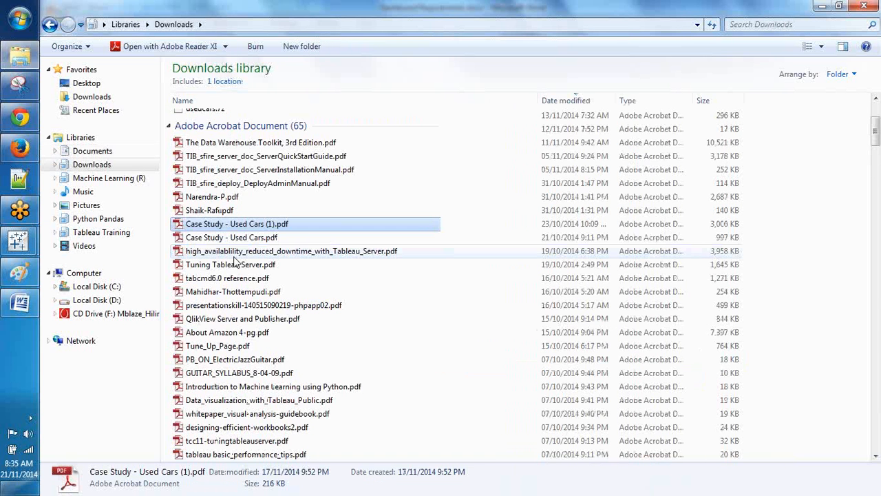
pyautogui.scroll(-20, 234, 261)
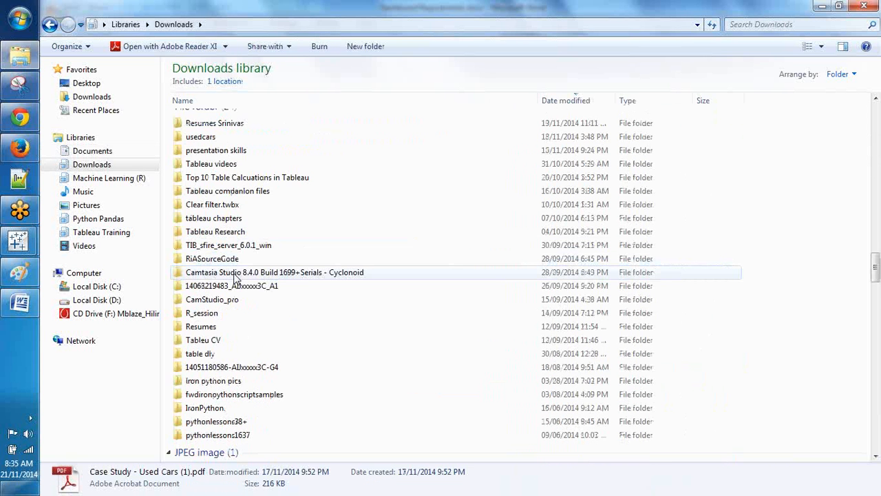
pyautogui.scroll(-15, 234, 277)
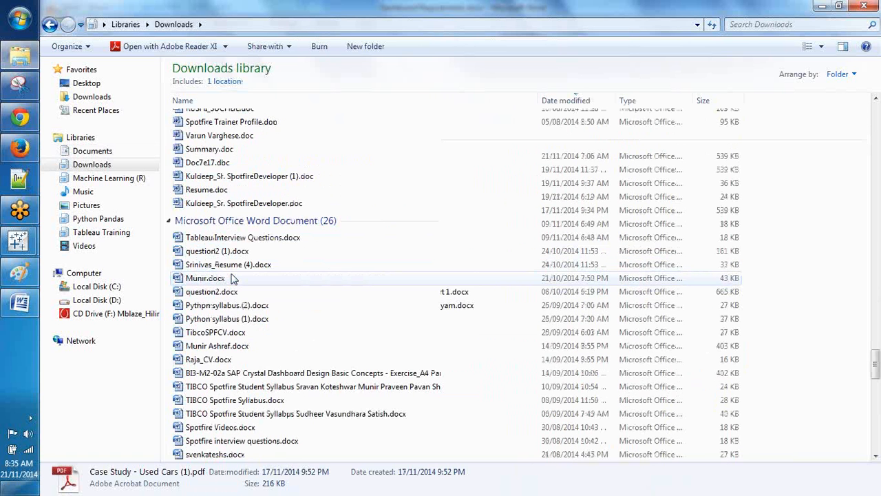
pyautogui.scroll(-10, 232, 277)
pyautogui.scroll(-6, 232, 277)
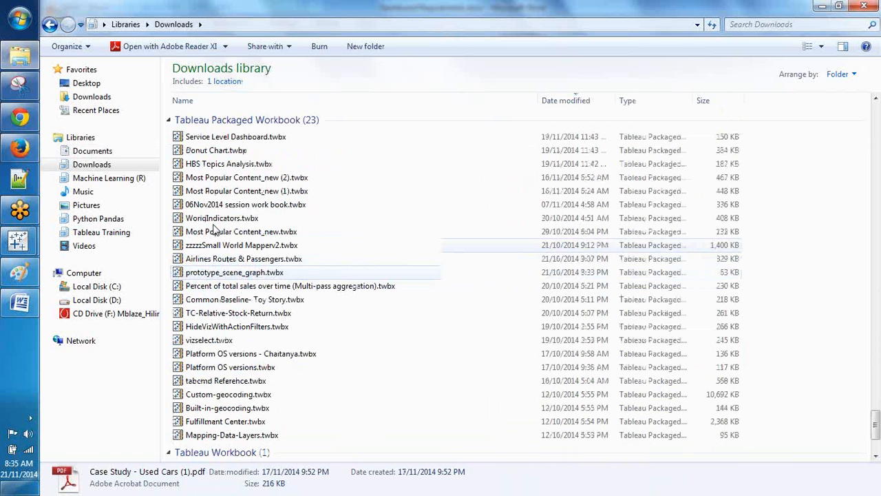
pyautogui.click(210, 167)
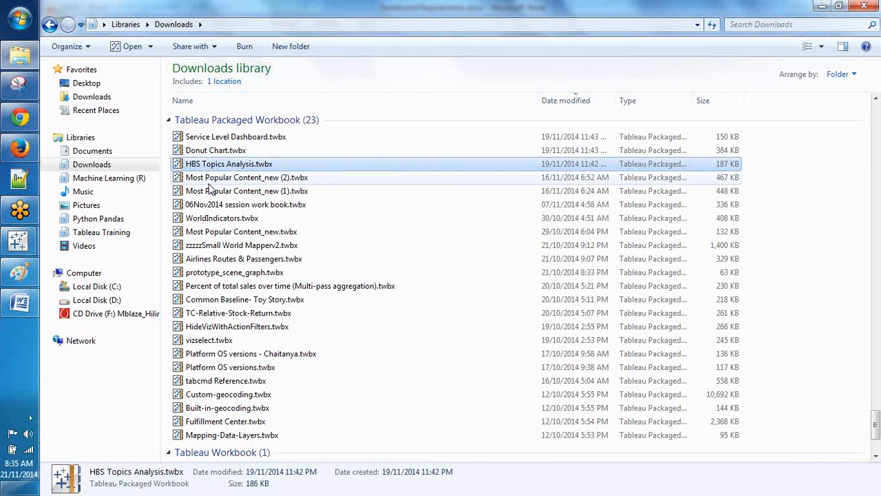
pyautogui.click(210, 179)
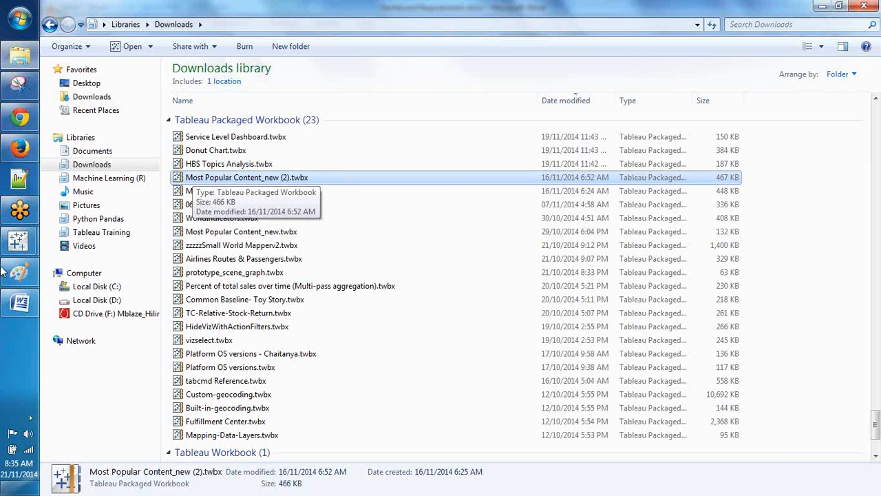
pyautogui.click(11, 306)
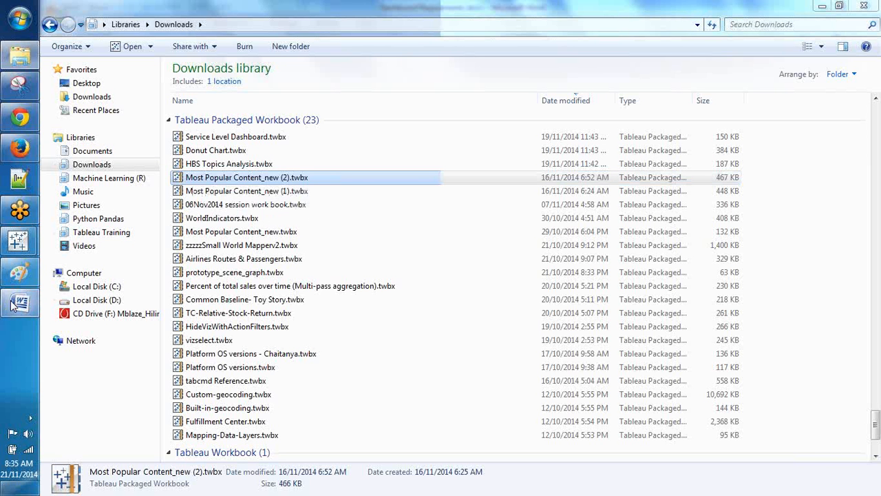
# Step: Scroll back up through Dashboard Requirements.docx, then bring the GoToMeeting connected page in Chrome forward
pyautogui.scroll(-20, 338, 279)
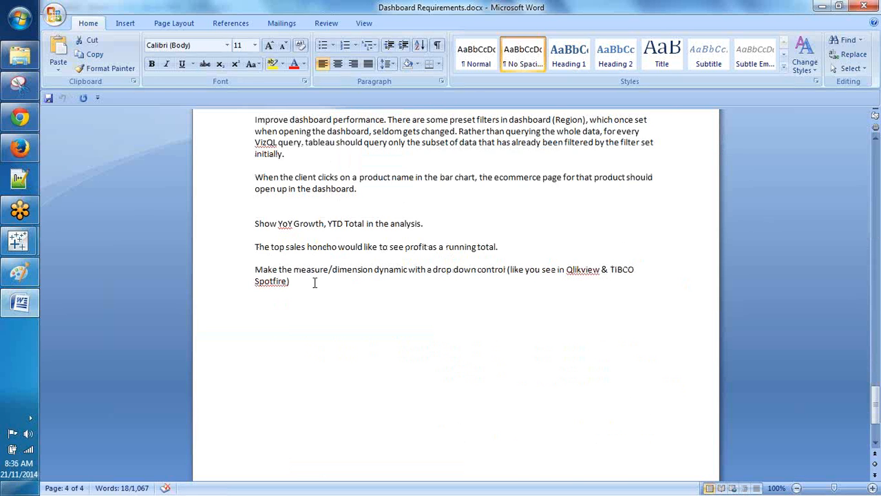
pyautogui.scroll(15, 314, 282)
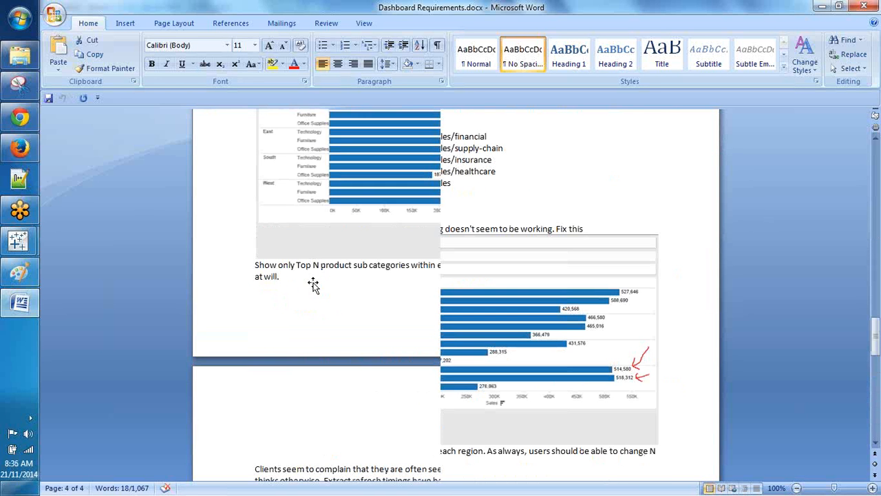
pyautogui.scroll(15, 313, 284)
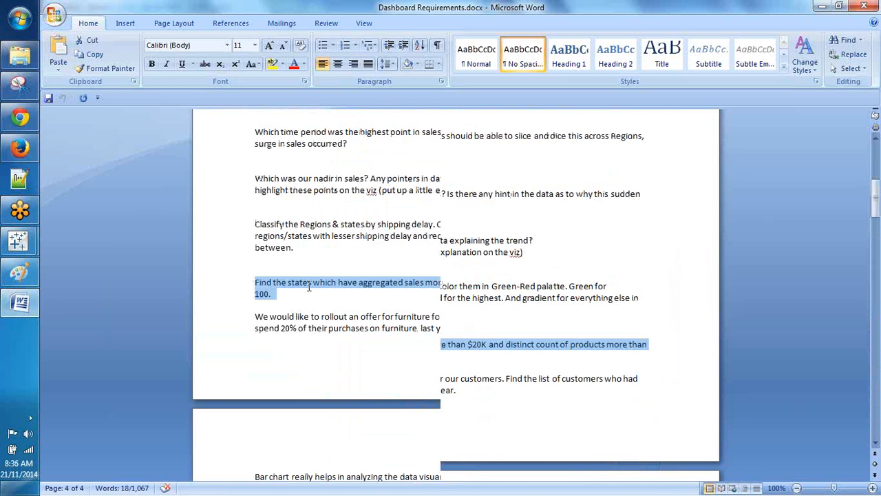
pyautogui.scroll(1, 308, 287)
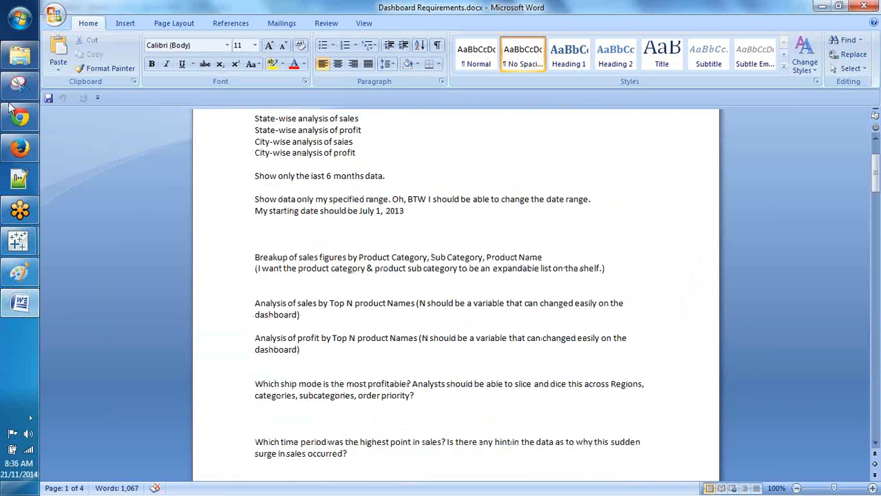
pyautogui.click(10, 117)
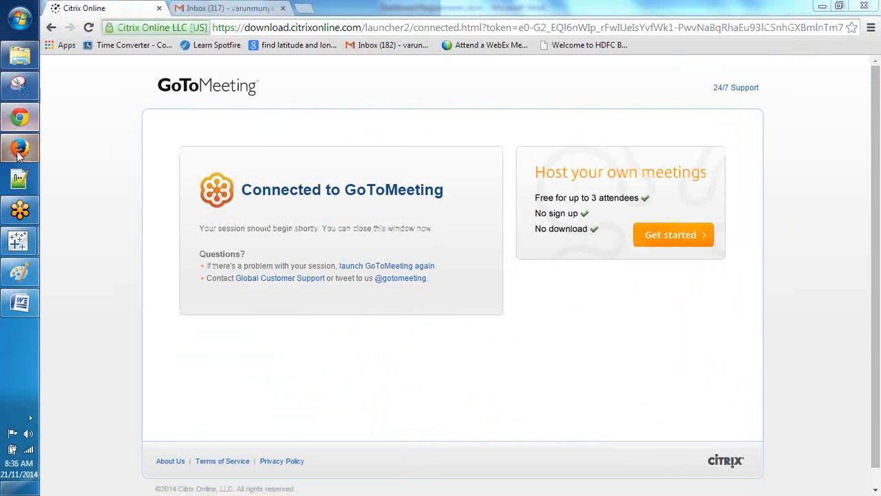
pyautogui.click(20, 150)
pyautogui.scroll(3, 393, 275)
pyautogui.scroll(-2, 378, 279)
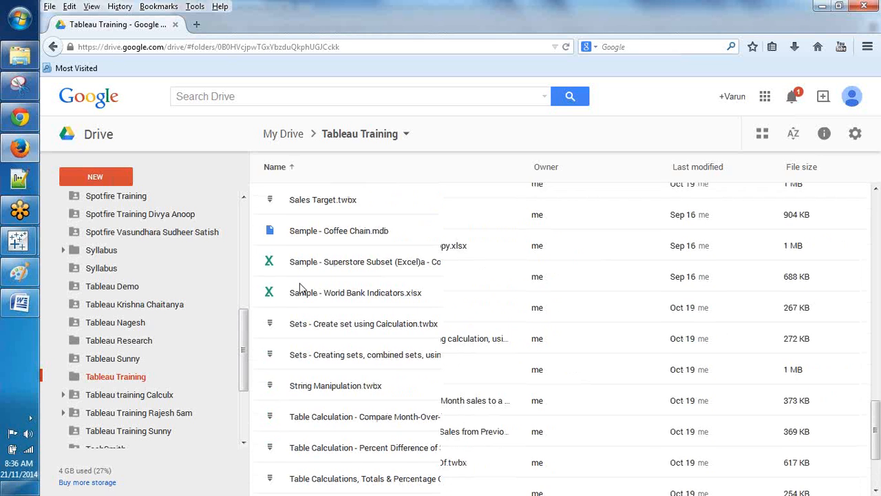
pyautogui.scroll(-2, 299, 287)
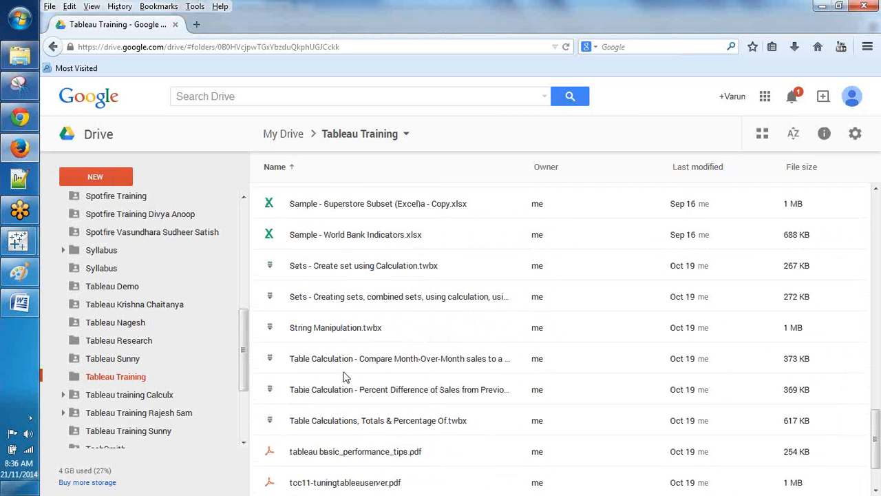
pyautogui.scroll(-2, 346, 377)
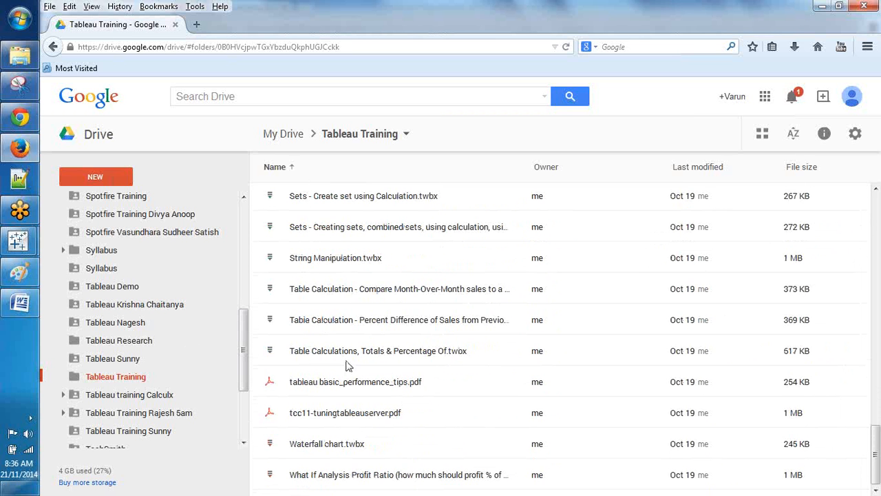
pyautogui.rightClick(121, 377)
pyautogui.click(110, 143)
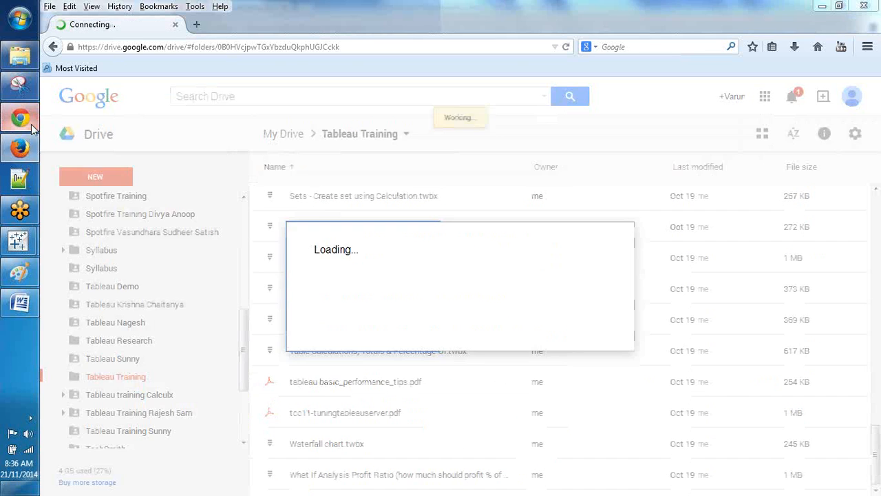
pyautogui.click(31, 124)
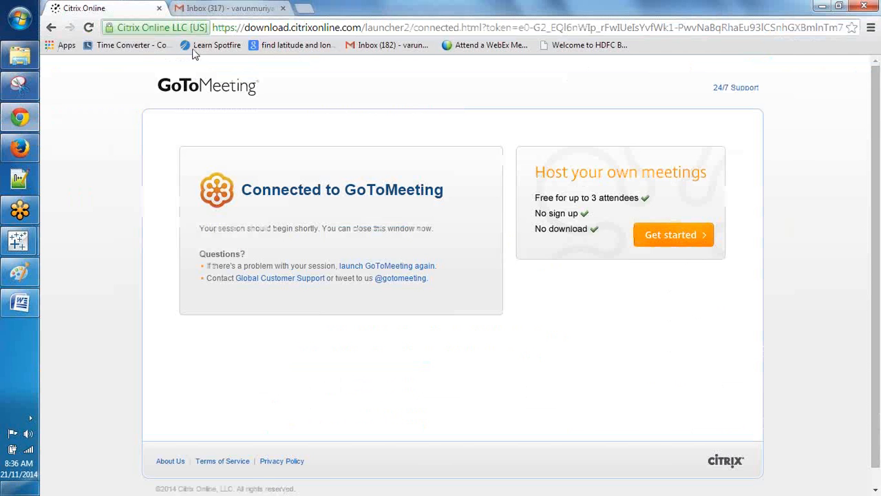
# Step: Search Gmail for 'rama', read the Tableau training at 9.30 set conversation, then return to Dashboard Requirements.docx
pyautogui.click(220, 9)
pyautogui.click(272, 73)
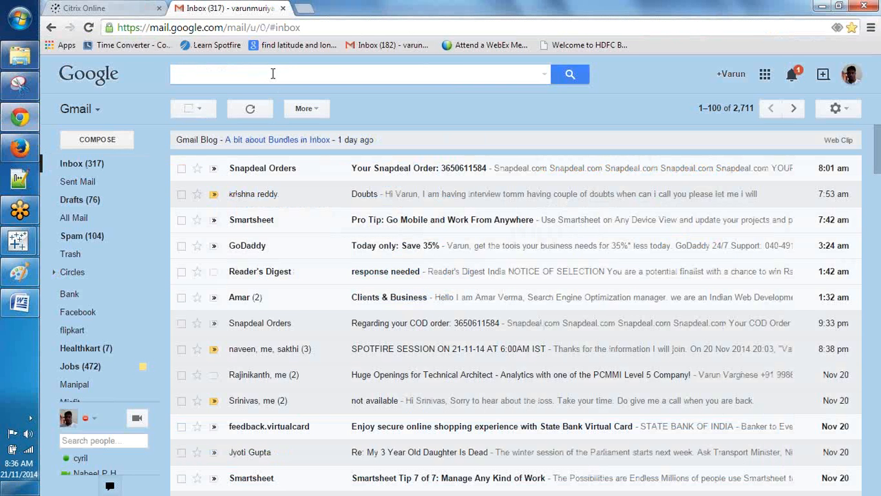
pyautogui.write('rama')
pyautogui.press('Return')
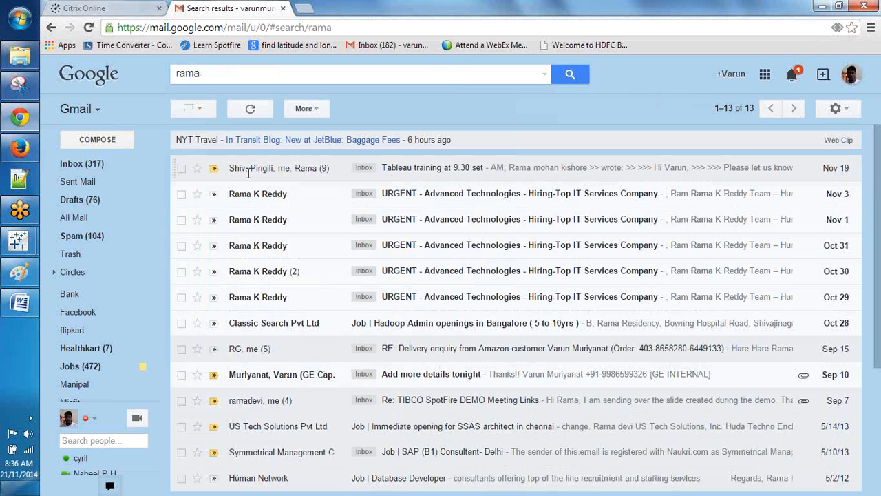
pyautogui.click(248, 173)
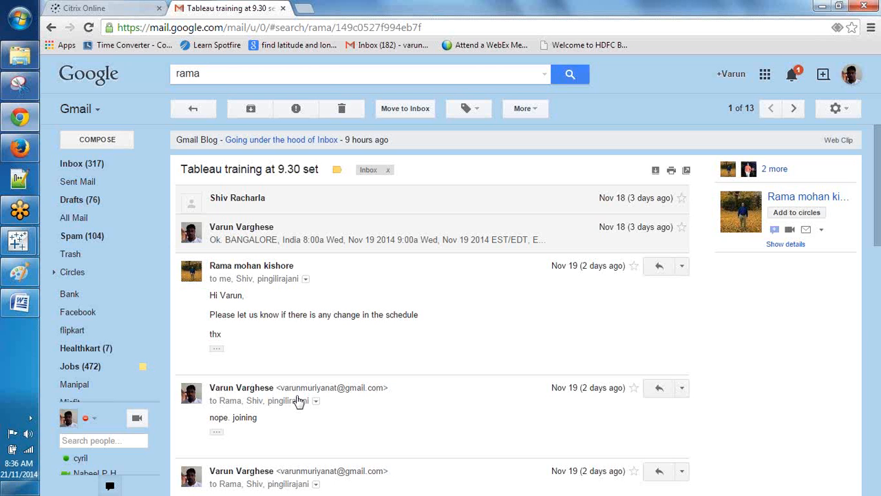
pyautogui.click(34, 315)
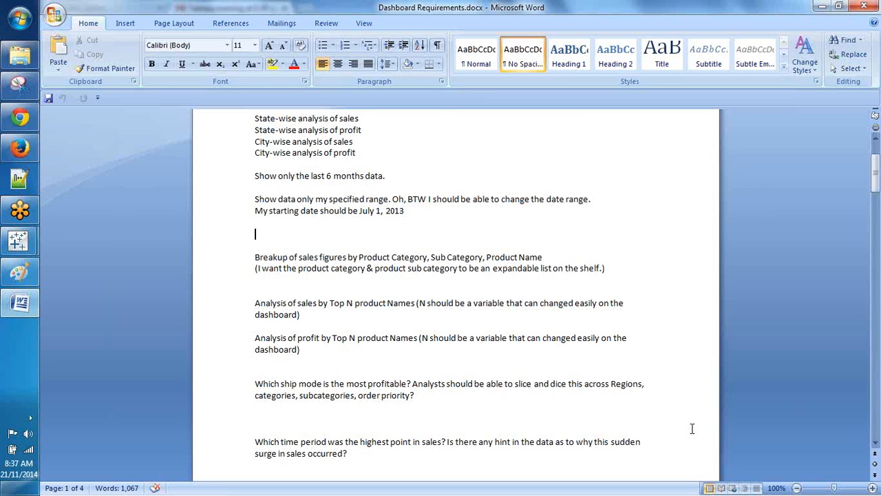
# Step: Read the ship-mode profitability through $20K states and furniture offer requirements, then return to Gmail
pyautogui.scroll(-3, 692, 428)
pyautogui.scroll(-4, 694, 473)
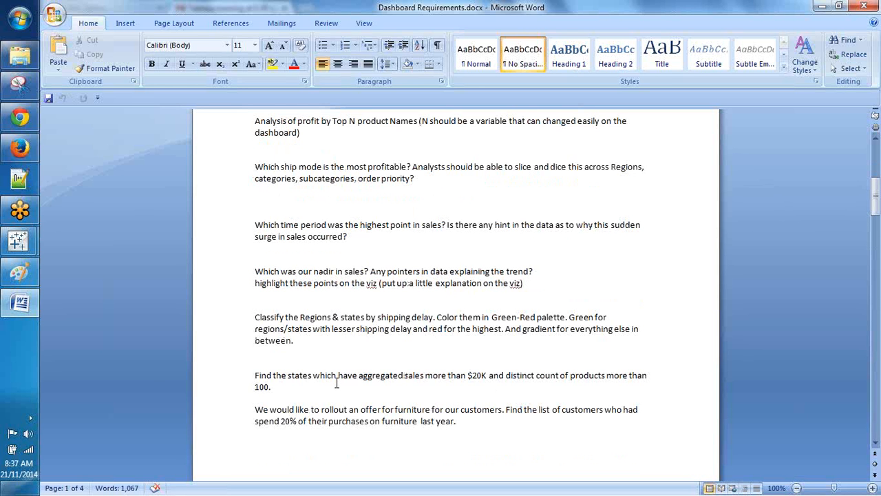
pyautogui.scroll(-1, 337, 383)
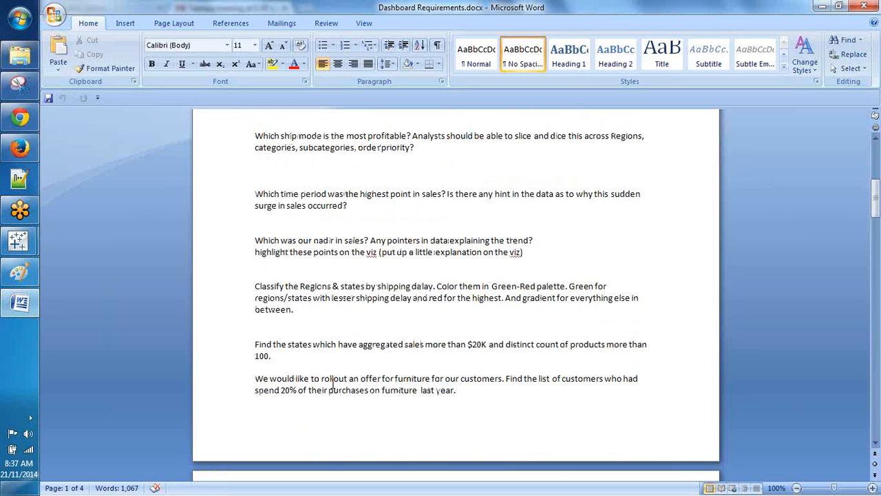
pyautogui.scroll(-1, 333, 384)
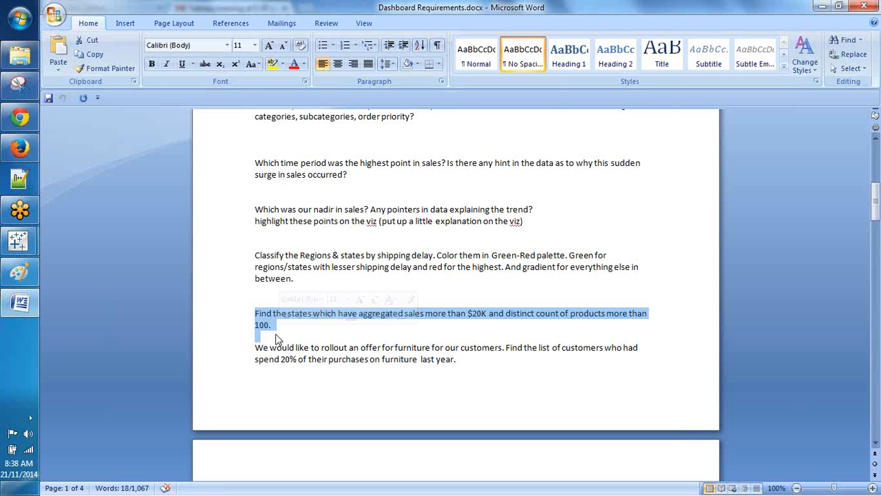
pyautogui.click(38, 131)
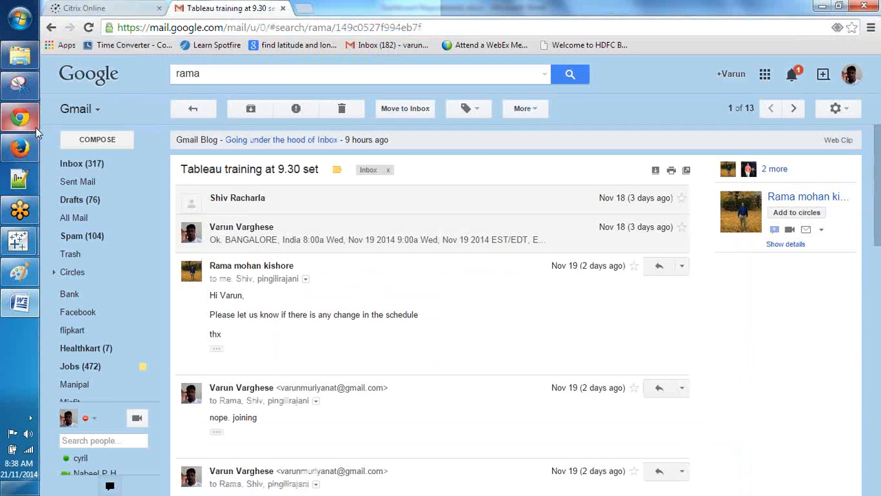
# Step: Open the Doubts email from the inbox and highlight its opening words
pyautogui.click(86, 166)
pyautogui.click(289, 206)
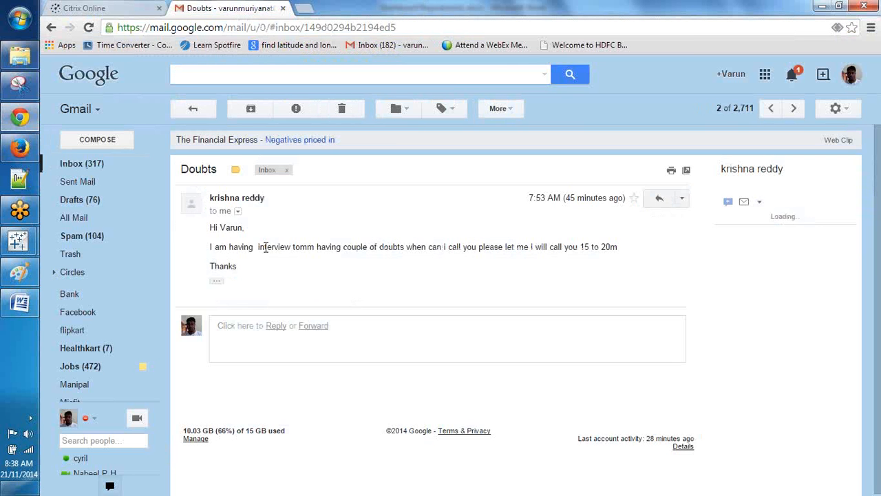
pyautogui.moveTo(209, 246); pyautogui.dragTo(348, 252)
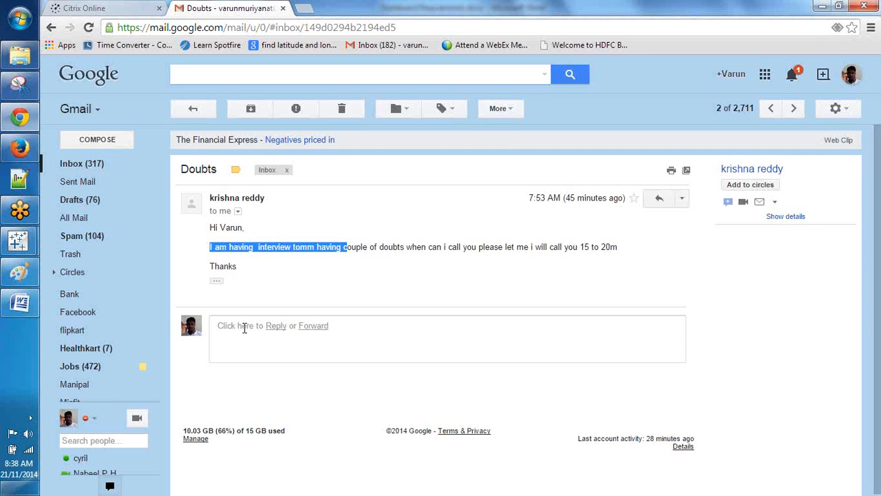
# Step: Send the reply 'Call me after 9am IST today' on the Doubts email, then open the Downloads library
pyautogui.click(274, 328)
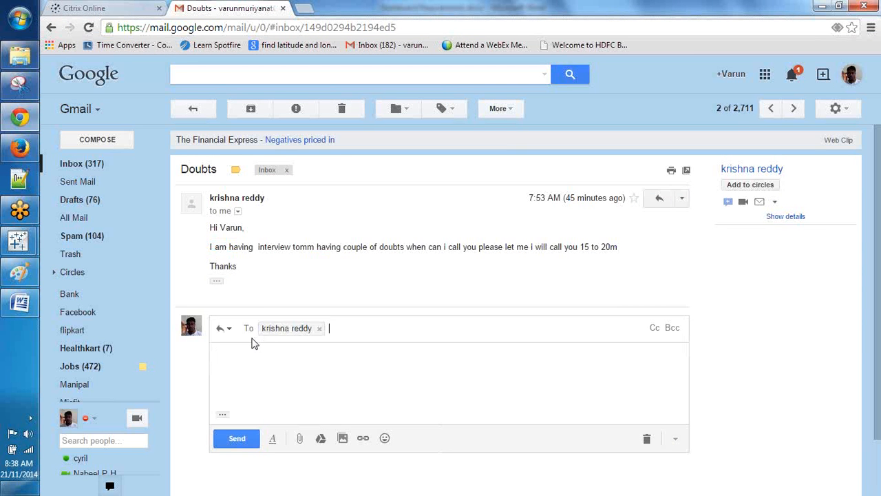
pyautogui.click(220, 356)
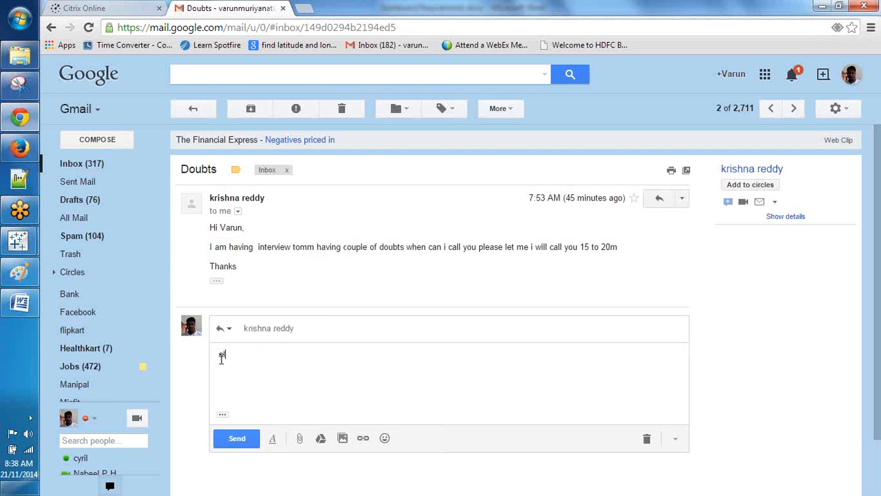
pyautogui.write('Call me after 9am IST')
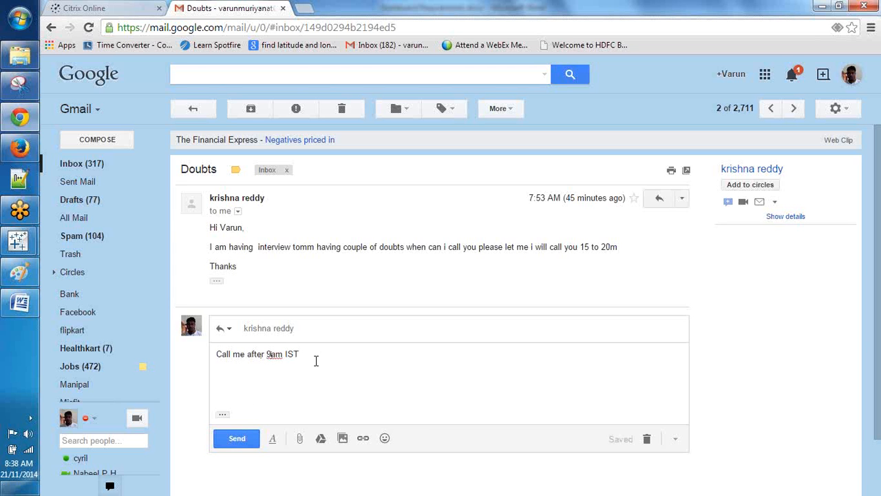
pyautogui.write('today')
pyautogui.click(219, 441)
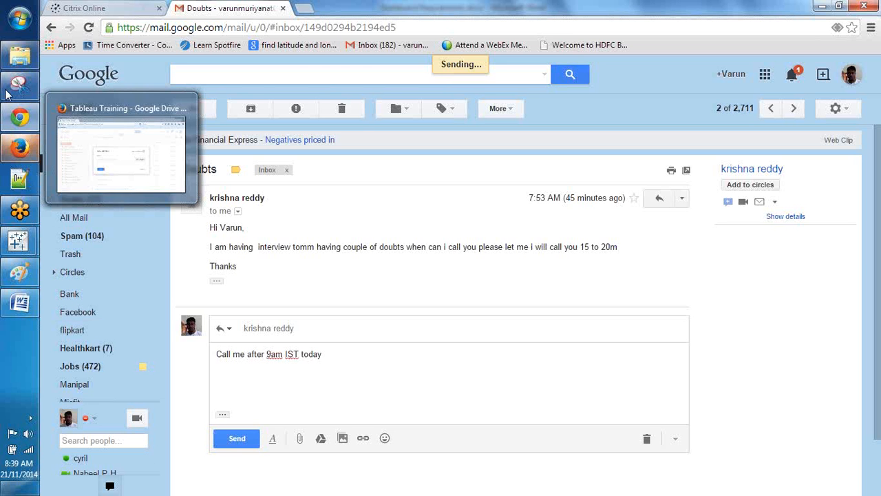
pyautogui.moveTo(18, 80)
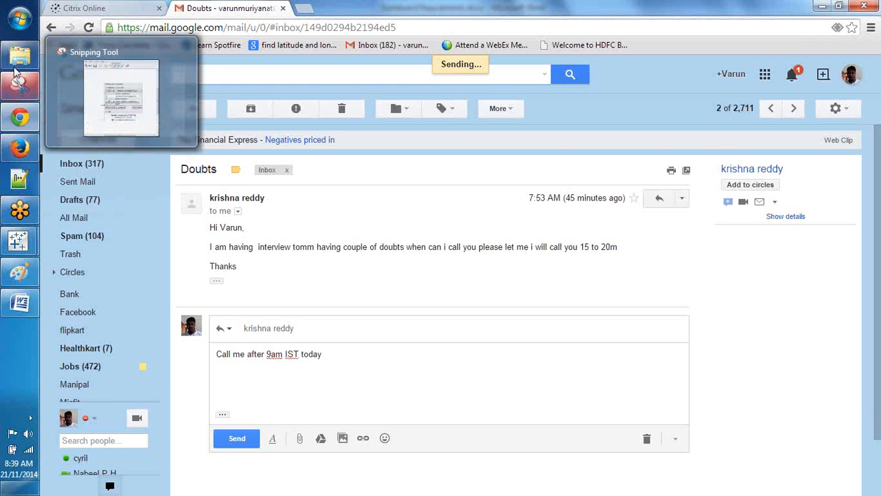
pyautogui.click(18, 60)
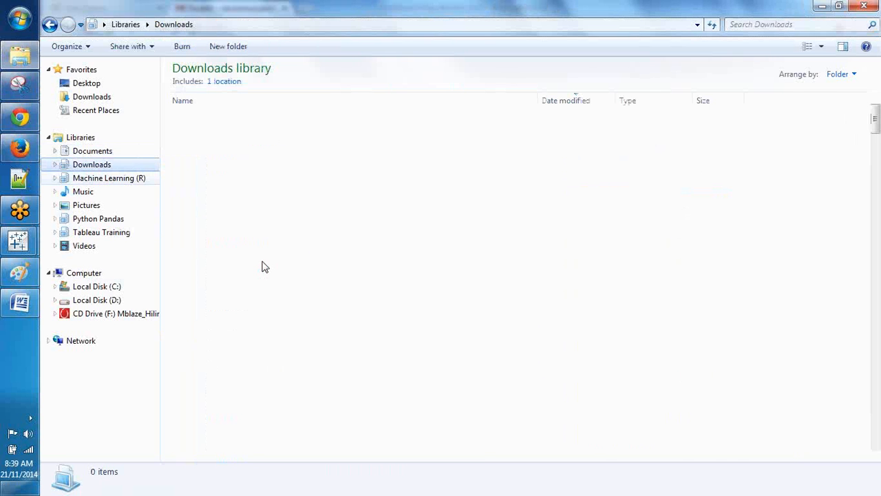
# Step: Find Tableau Interview Questions.docx in the Downloads Word Document group and open it
pyautogui.scroll(-10, 249, 296)
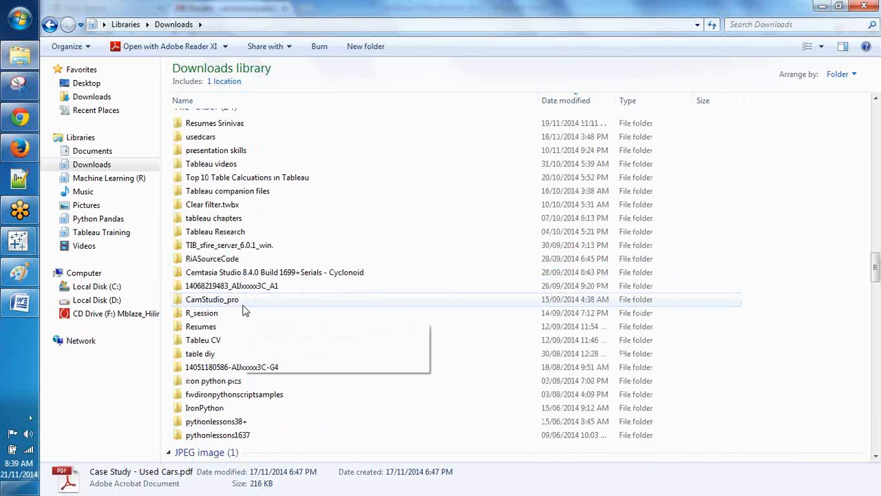
pyautogui.scroll(-8, 246, 311)
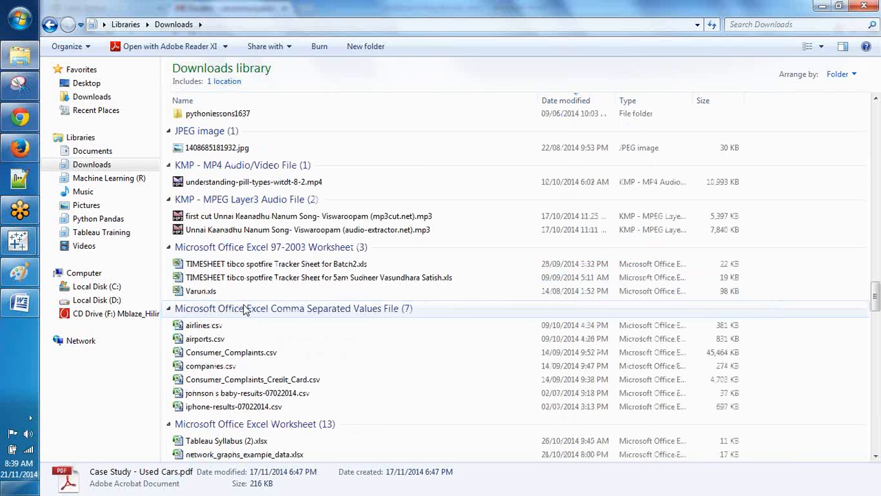
pyautogui.scroll(-1, 246, 311)
pyautogui.scroll(-7, 245, 313)
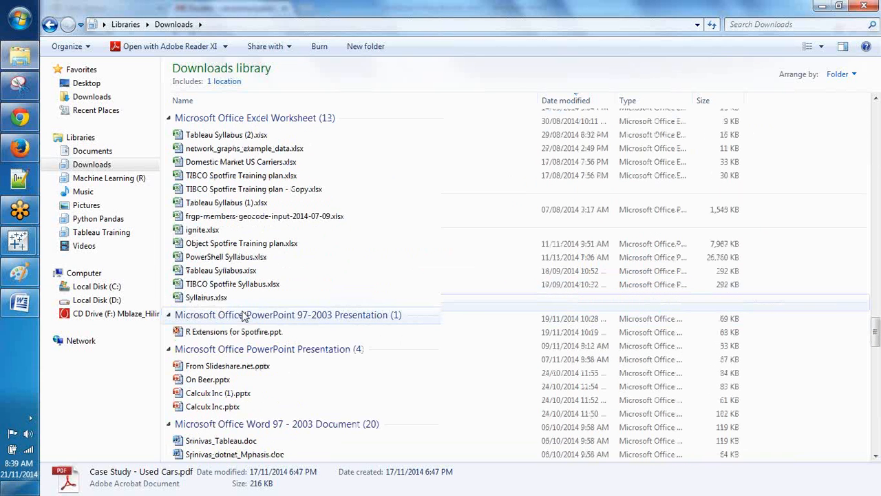
pyautogui.scroll(-4, 244, 315)
pyautogui.scroll(-2, 245, 315)
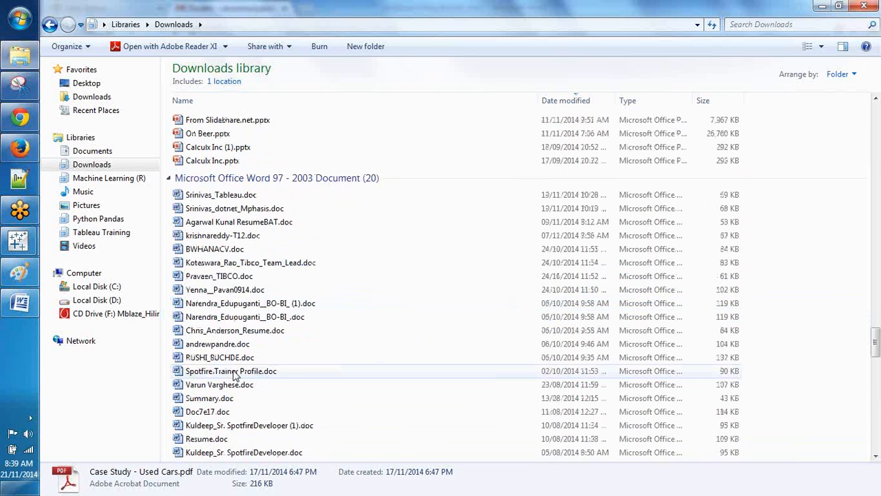
pyautogui.scroll(-4, 238, 365)
pyautogui.click(244, 320)
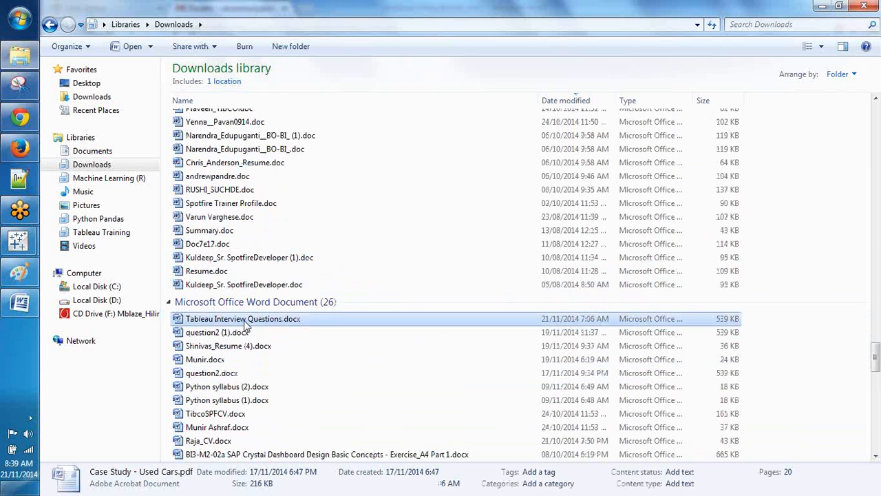
pyautogui.doubleClick(244, 322)
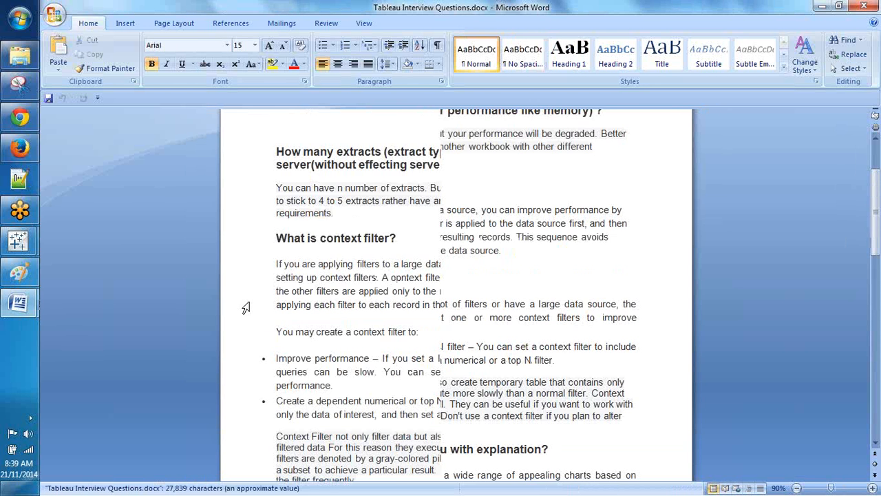
# Step: Scroll through Tableau Interview Questions.docx down to the dashboard creation and life-cycle answer
pyautogui.scroll(-15, 239, 312)
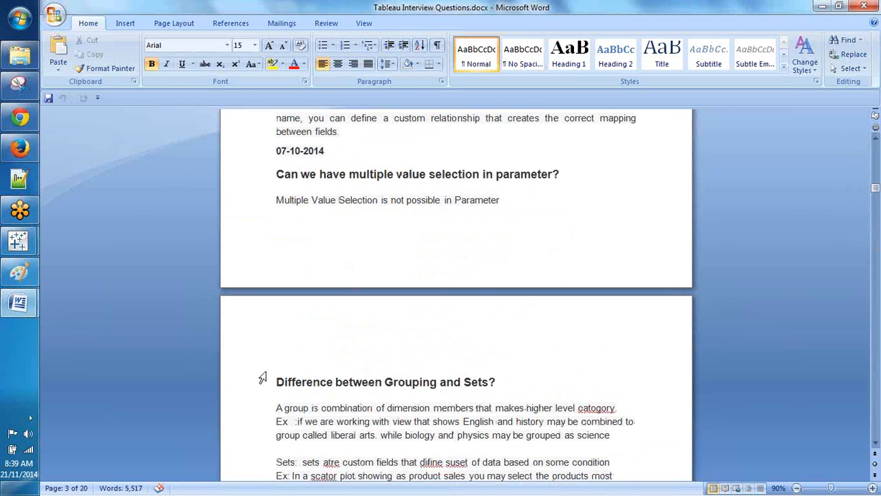
pyautogui.scroll(-10, 263, 377)
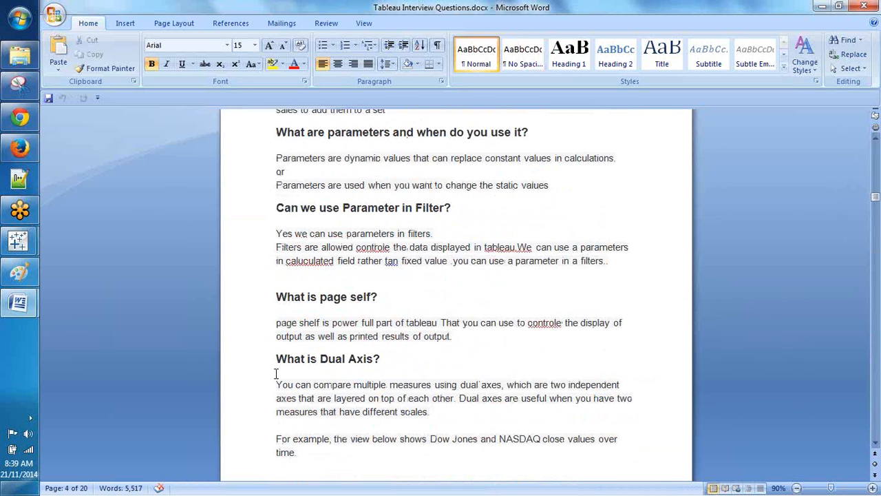
pyautogui.scroll(-1, 274, 377)
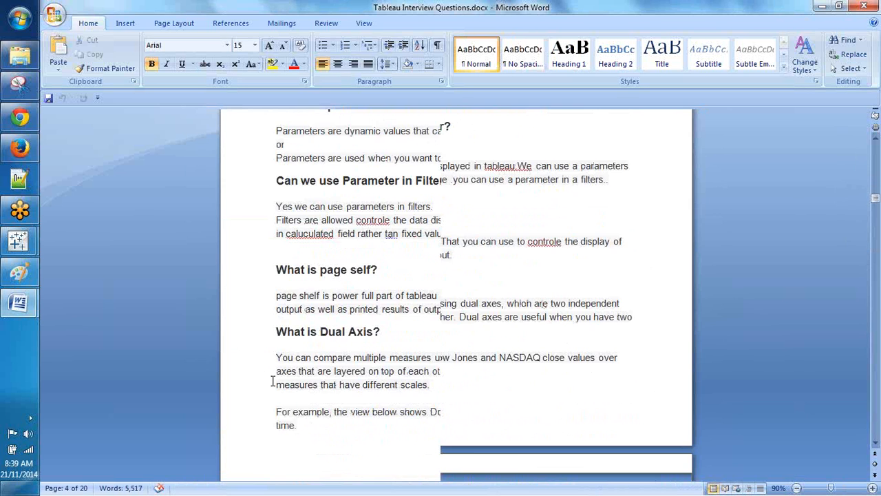
pyautogui.scroll(-3, 273, 381)
pyautogui.scroll(-3, 273, 378)
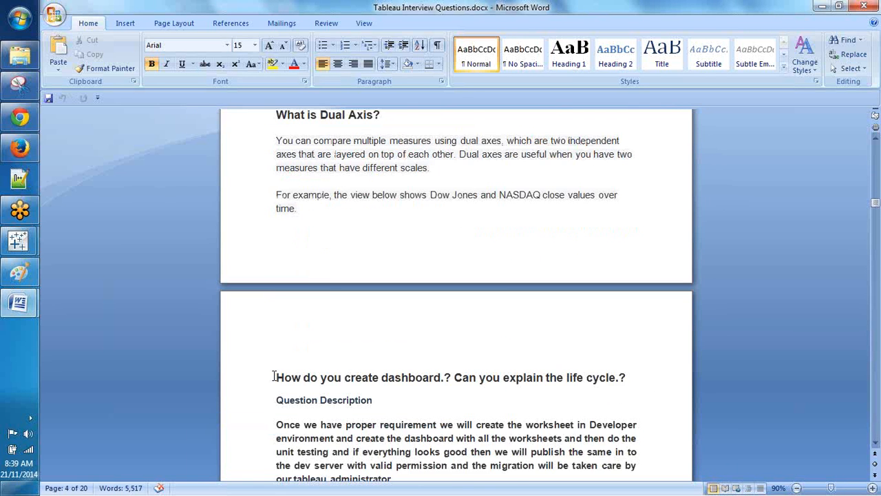
pyautogui.scroll(-11, 274, 377)
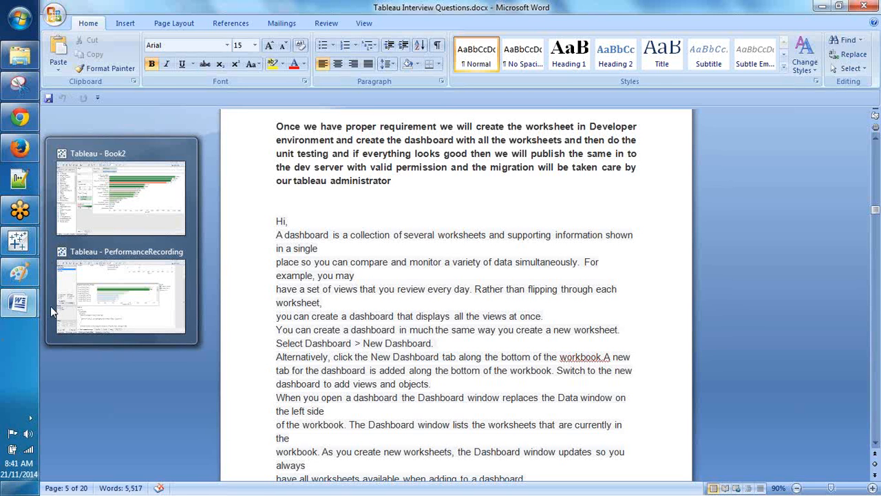
# Step: Switch to Dashboard Requirements.docx and scroll to the text table, last order date and 80/20 requirements
pyautogui.moveTo(19, 306)
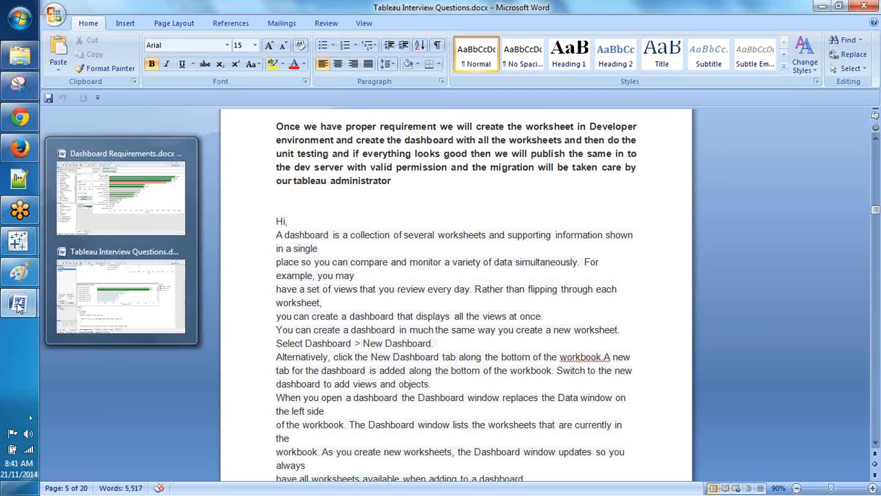
pyautogui.click(121, 193)
pyautogui.scroll(-10, 370, 222)
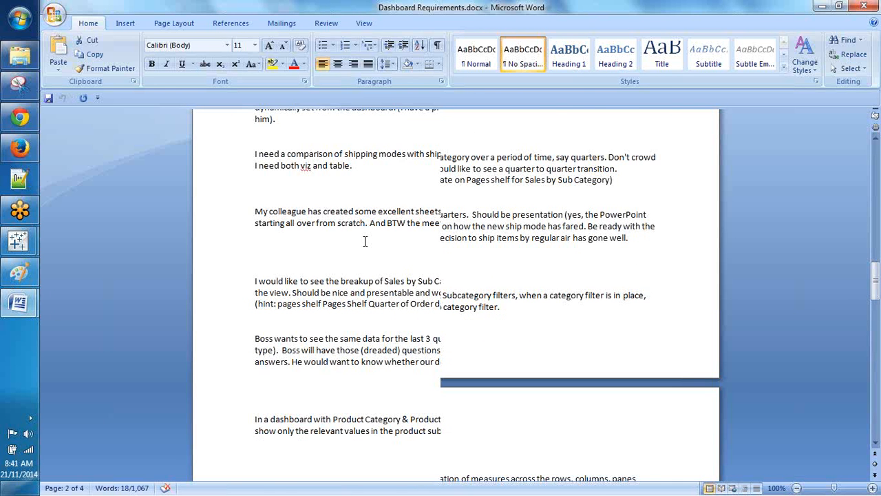
pyautogui.scroll(-5, 364, 241)
pyautogui.scroll(-4, 314, 277)
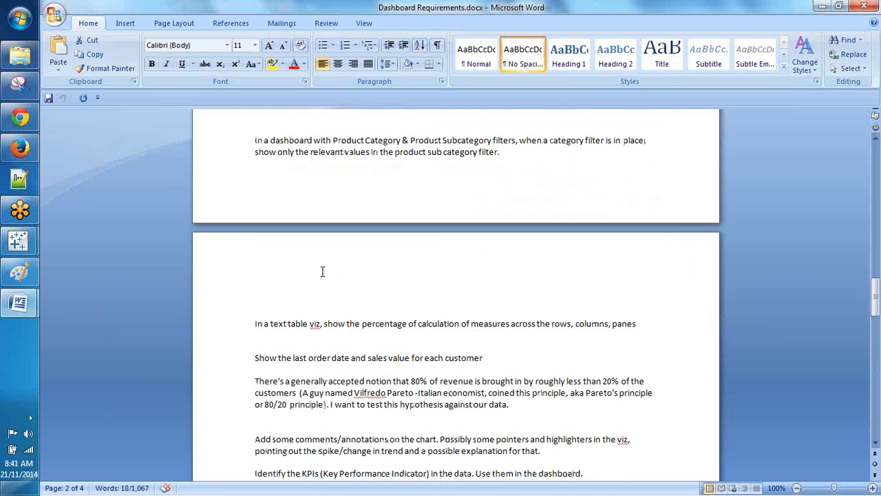
pyautogui.click(278, 279)
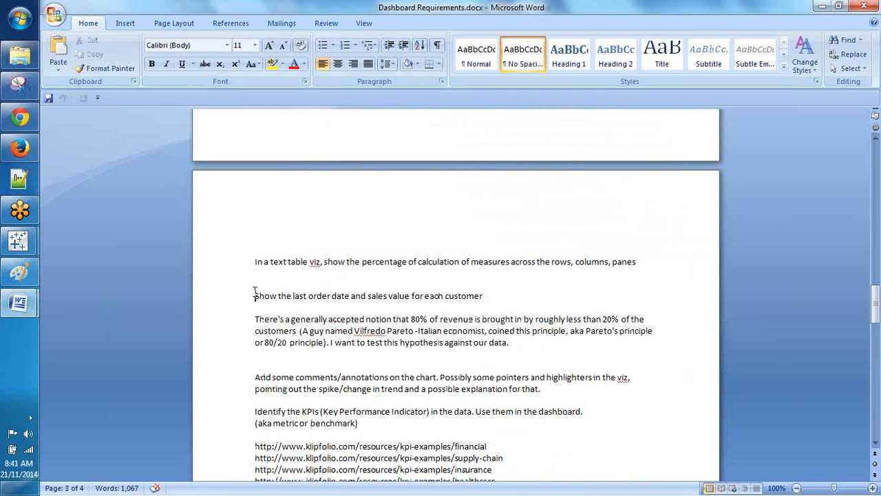
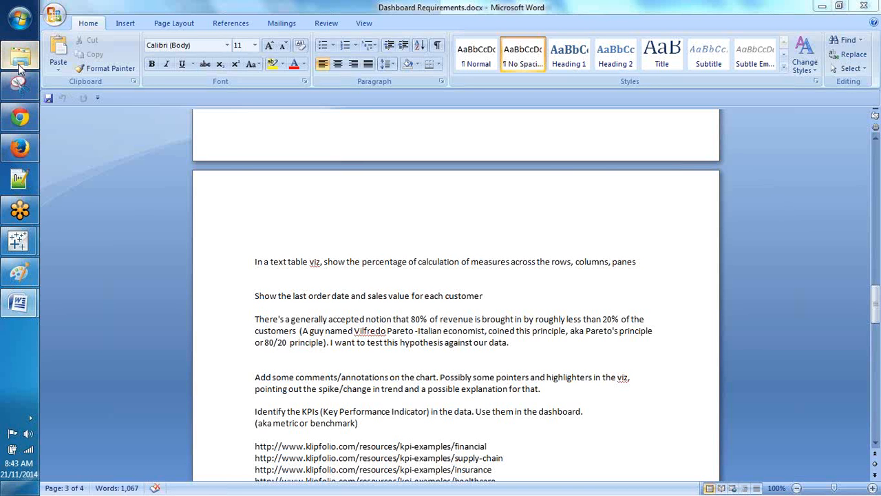
# Step: Bring the Downloads library forward, scroll to the Tableau workbooks and select Most Popular Content_new (2).twbx
pyautogui.click(20, 60)
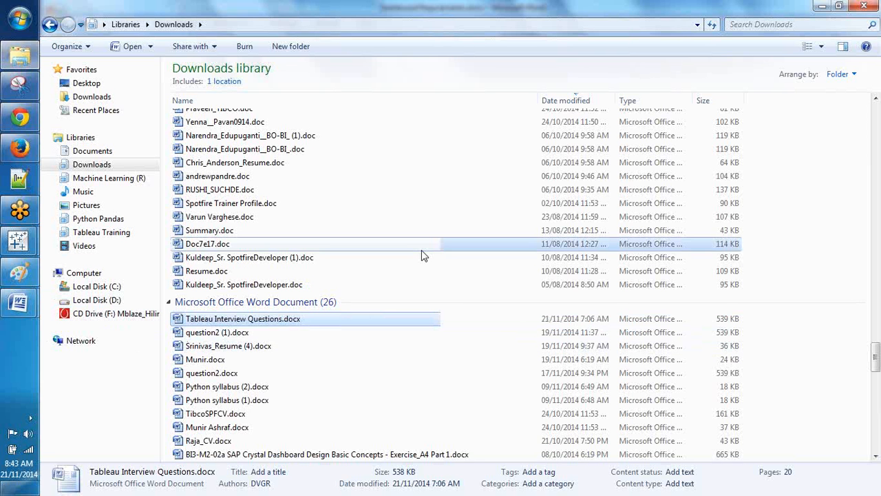
pyautogui.scroll(-1, 423, 261)
pyautogui.scroll(-4, 422, 278)
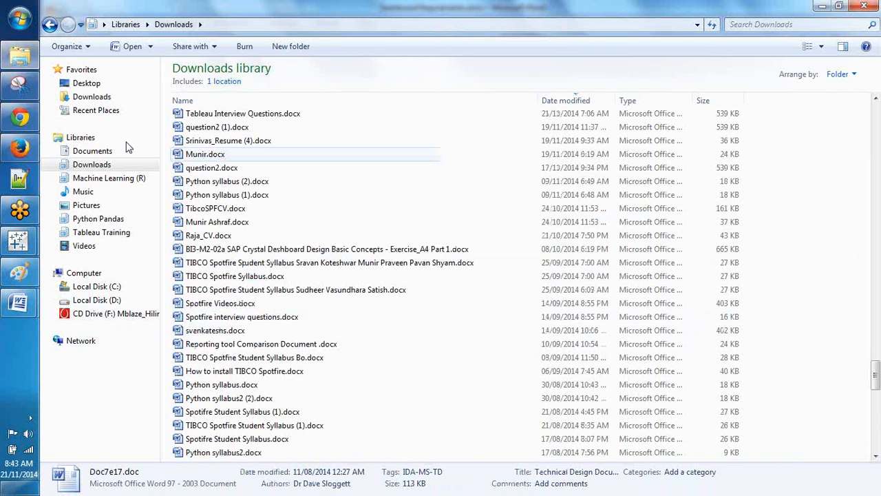
pyautogui.scroll(-7, 406, 351)
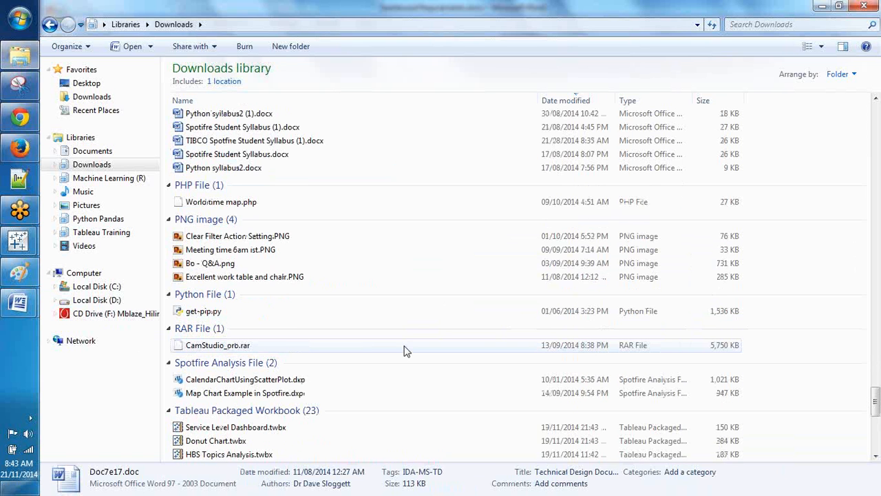
pyautogui.scroll(-5, 406, 351)
pyautogui.click(270, 267)
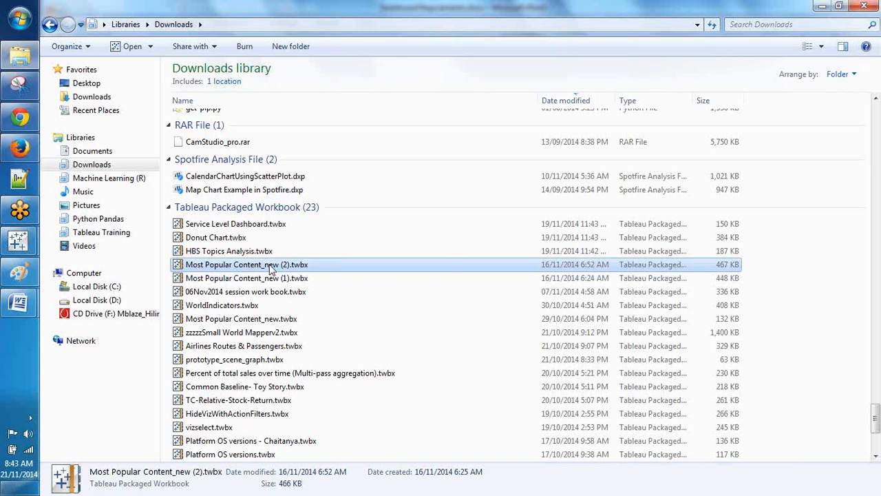
# Step: Open Most Popular Content_new (2).twbx in Tableau, dismiss the Custom SQL warning, and maximize the window
pyautogui.doubleClick(271, 267)
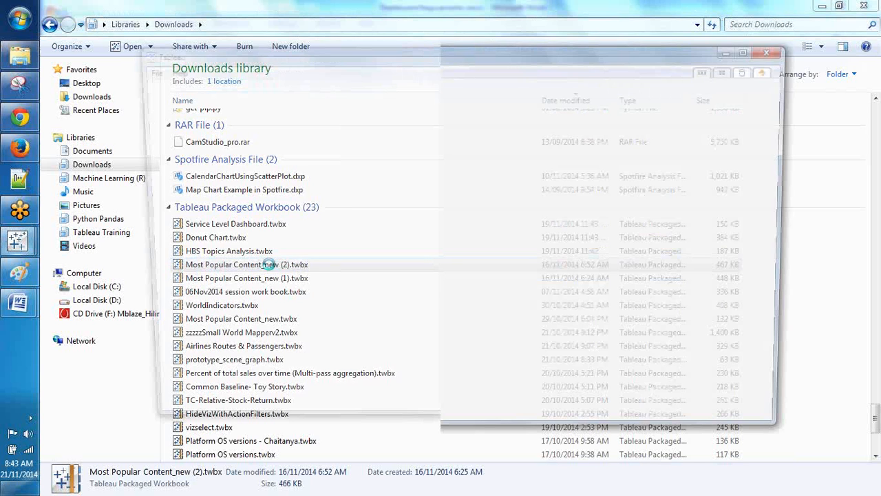
pyautogui.scroll(-8, 589, 273)
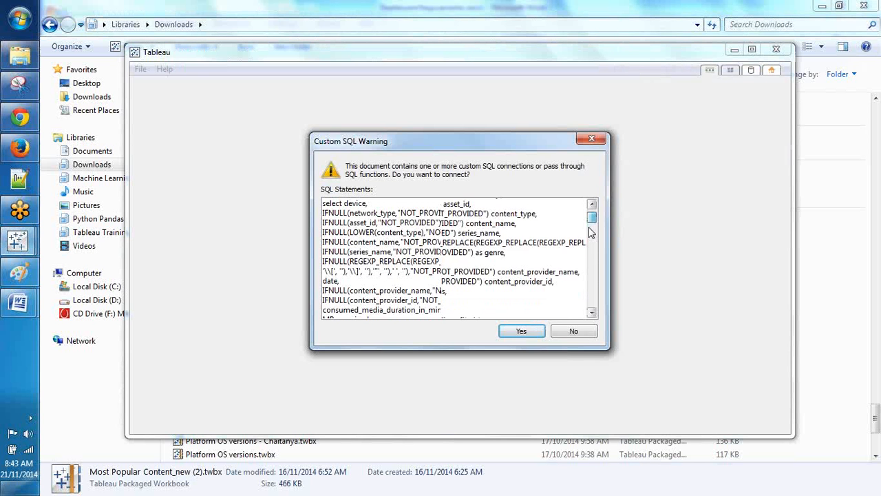
pyautogui.click(571, 331)
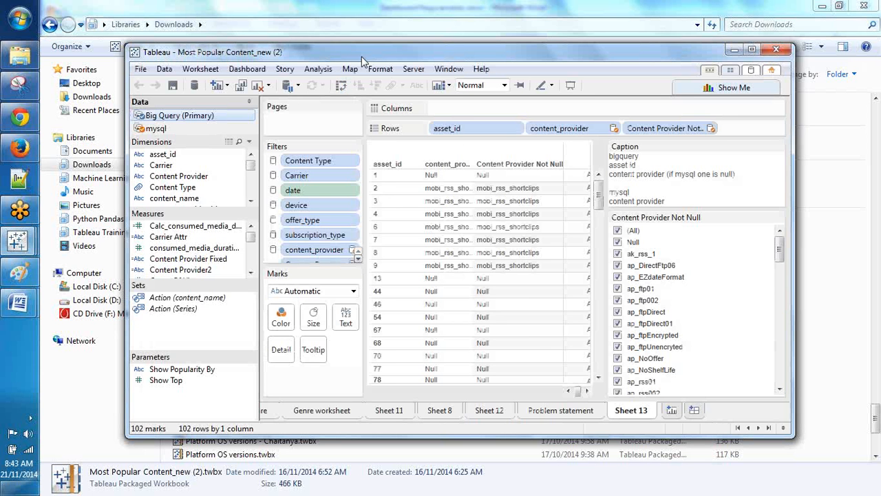
pyautogui.doubleClick(362, 58)
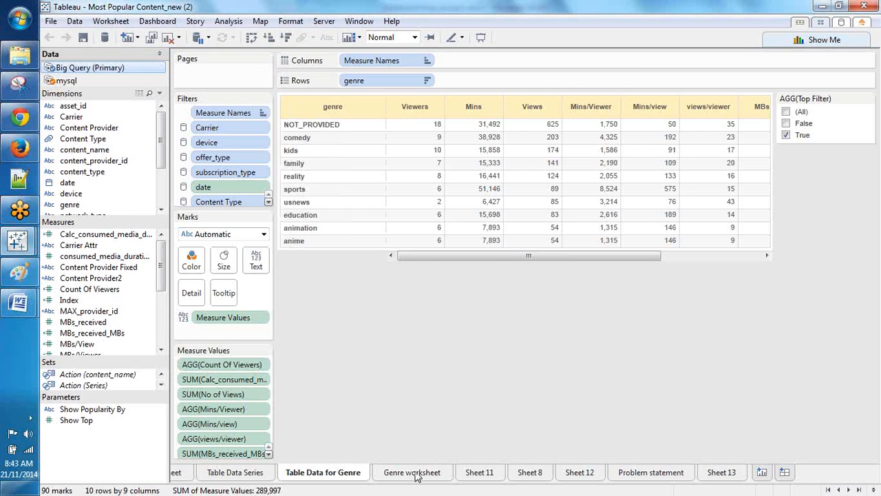
# Step: Review the Genre worksheet, Sheet 11, Sheet 8 and Sheet 12, then close the workbook without saving
pyautogui.click(426, 472)
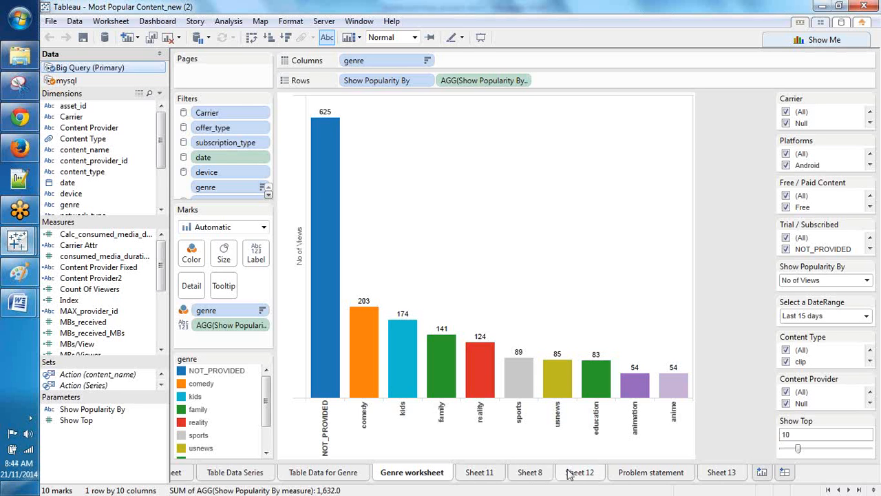
pyautogui.click(479, 475)
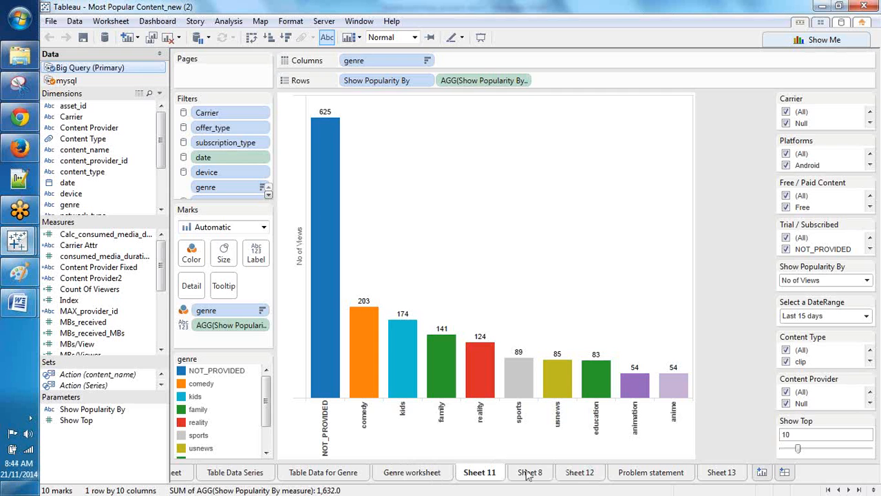
pyautogui.click(528, 473)
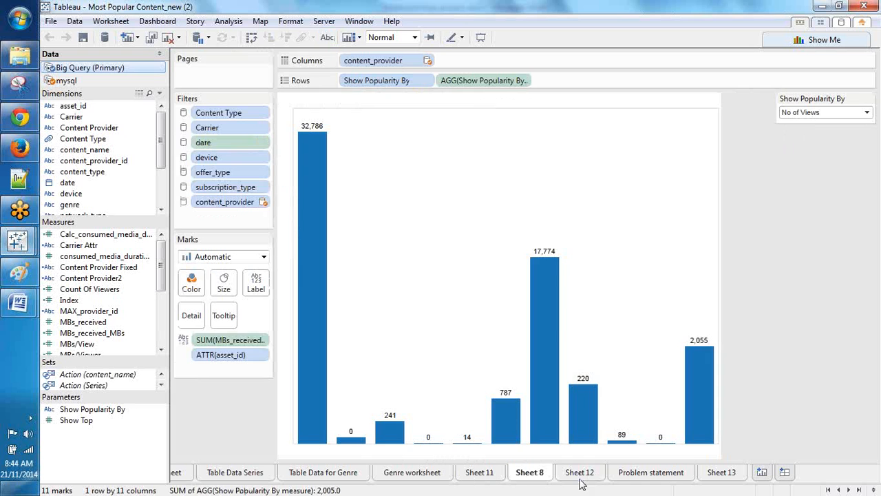
pyautogui.click(579, 481)
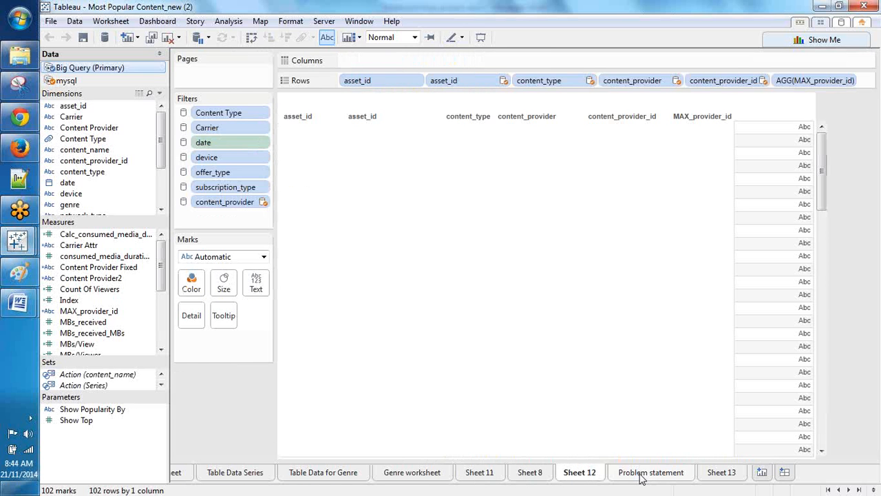
pyautogui.rightClick(439, 9)
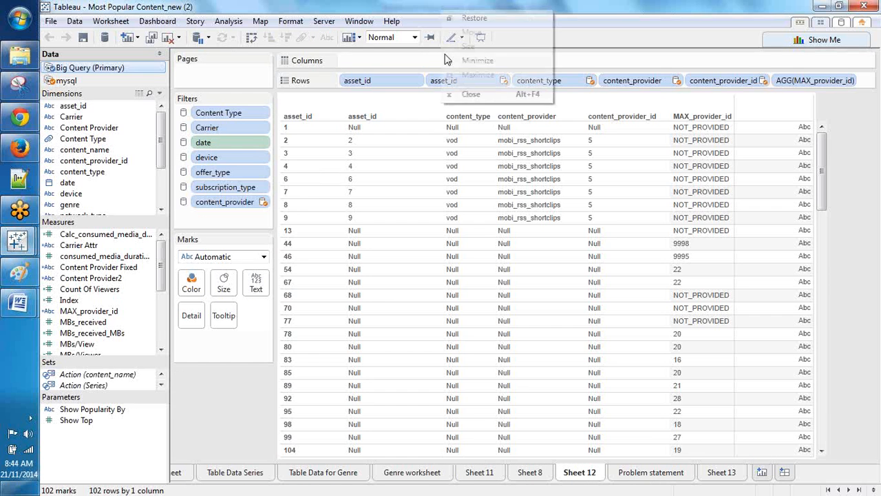
pyautogui.click(463, 99)
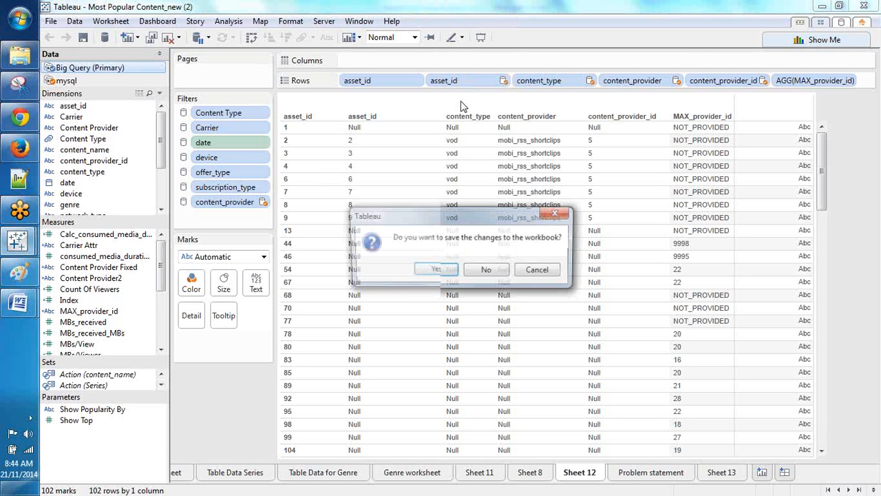
pyautogui.click(484, 270)
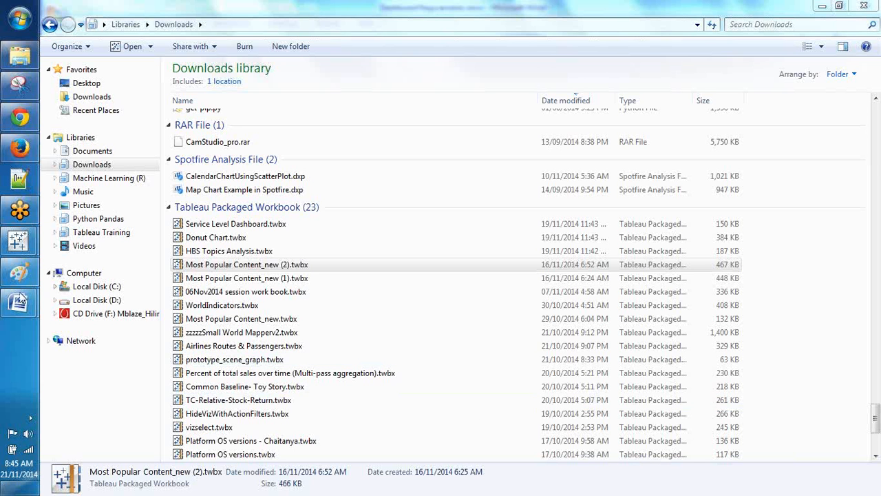
pyautogui.moveTo(20, 301)
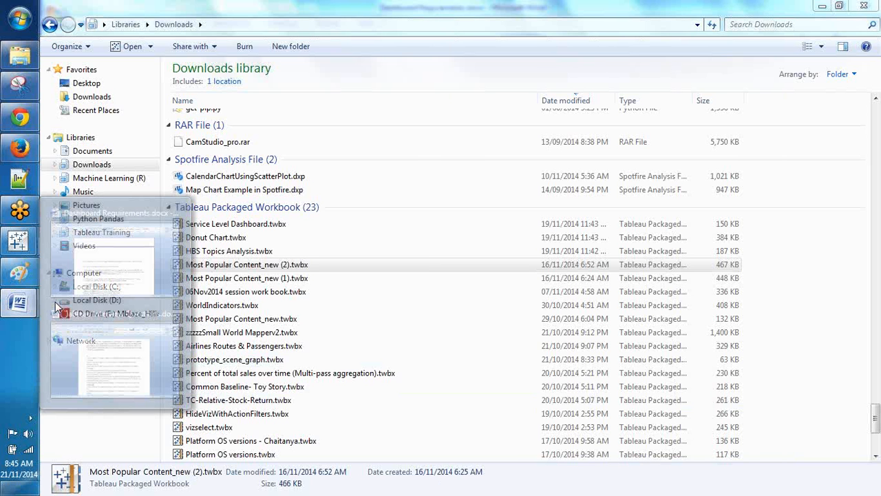
pyautogui.moveTo(108, 325)
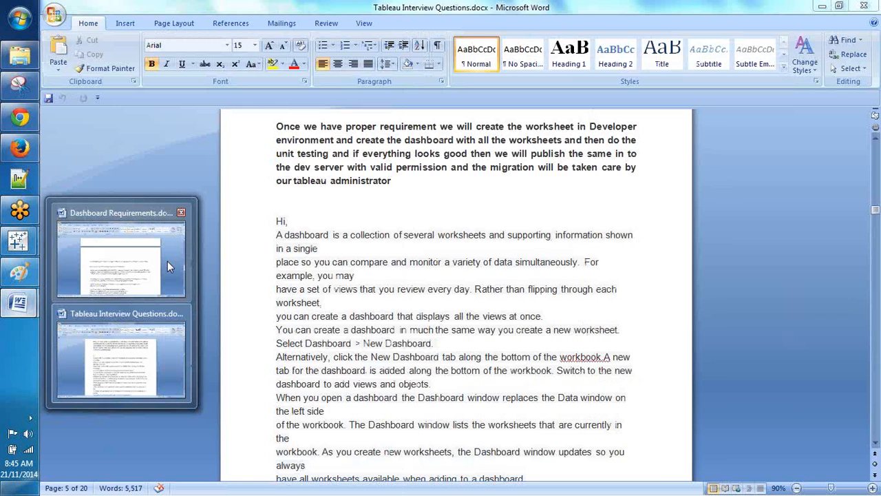
# Step: Bring Dashboard Requirements.docx forward and highlight the KPI requirement with its Klipfolio example links
pyautogui.click(167, 260)
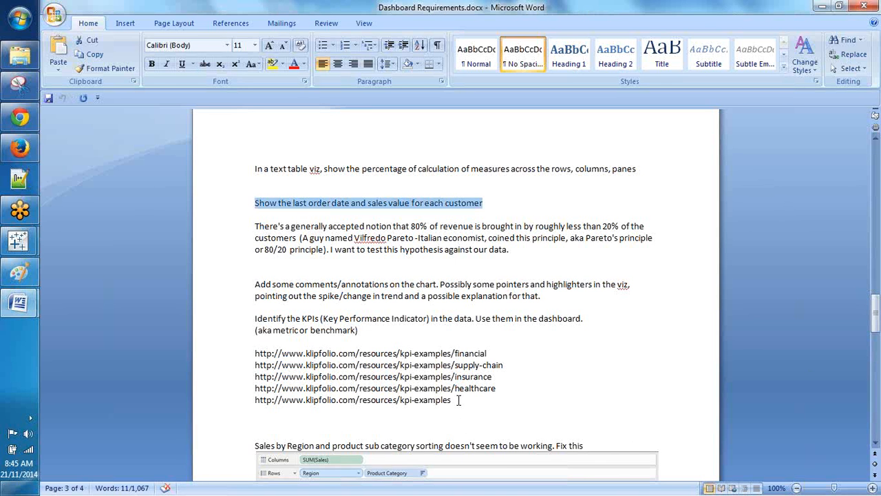
pyautogui.moveTo(454, 400); pyautogui.dragTo(258, 325)
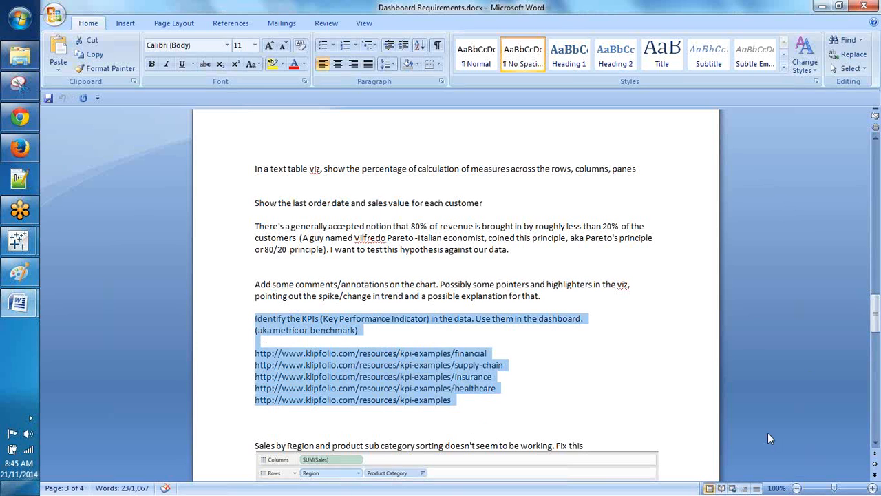
pyautogui.click(762, 384)
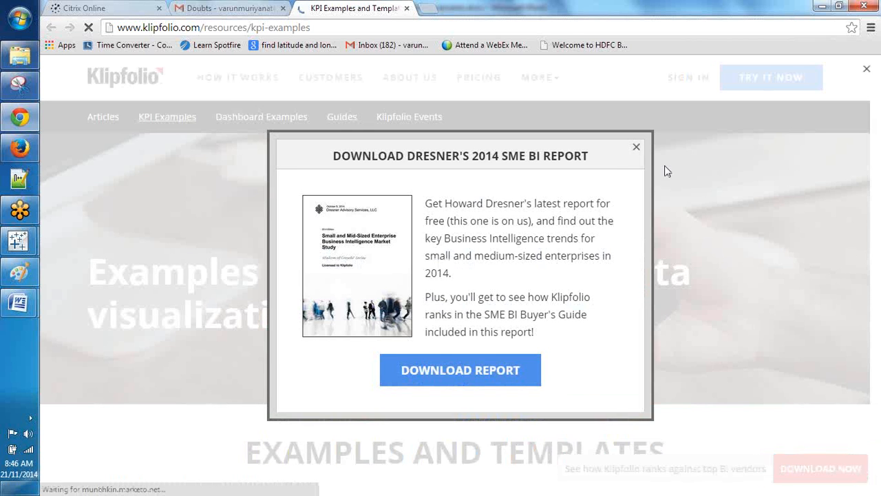
# Step: Dismiss the report download pop-up and open Klipfolio's full Supply Chain KPI examples page
pyautogui.click(636, 147)
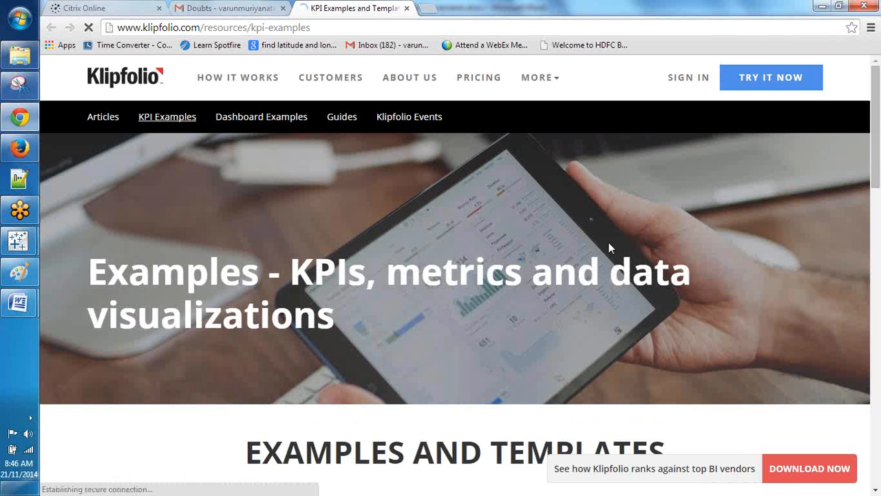
pyautogui.scroll(-2, 609, 244)
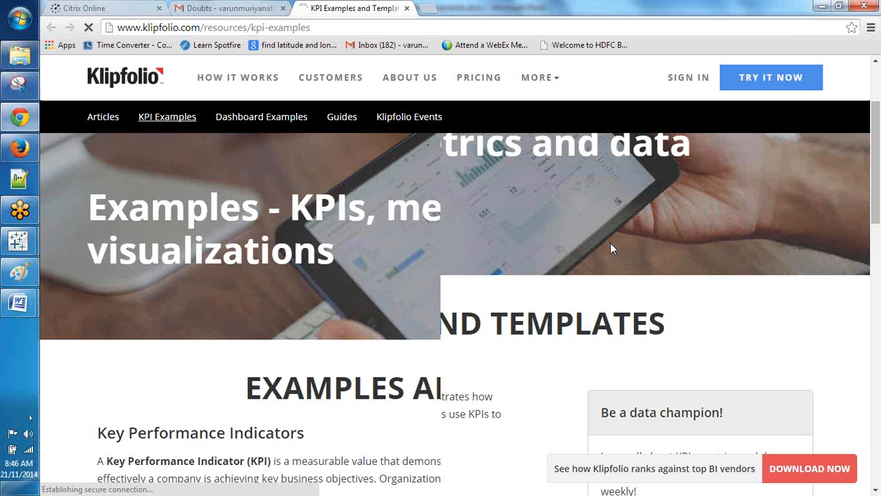
pyautogui.scroll(-5, 610, 248)
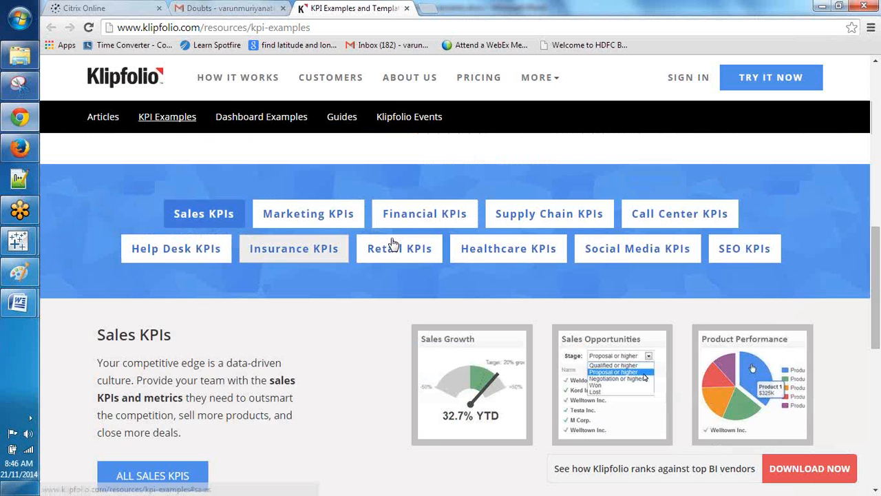
pyautogui.click(546, 220)
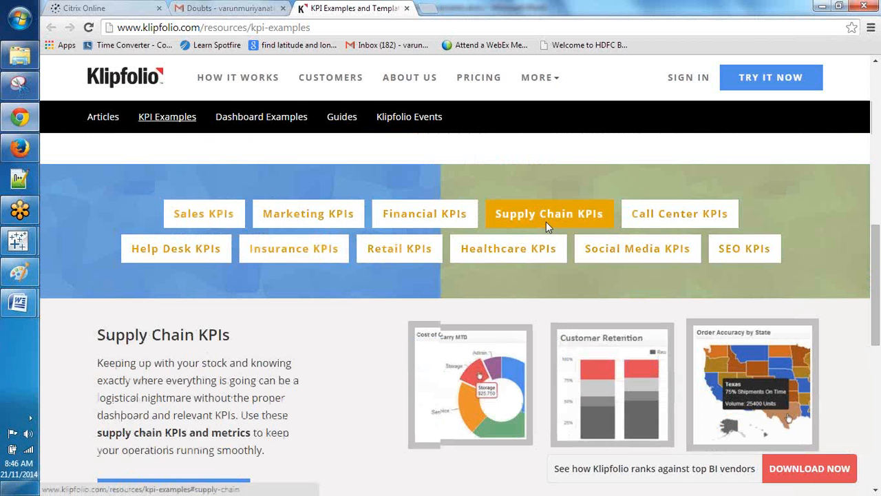
pyautogui.scroll(-4, 212, 310)
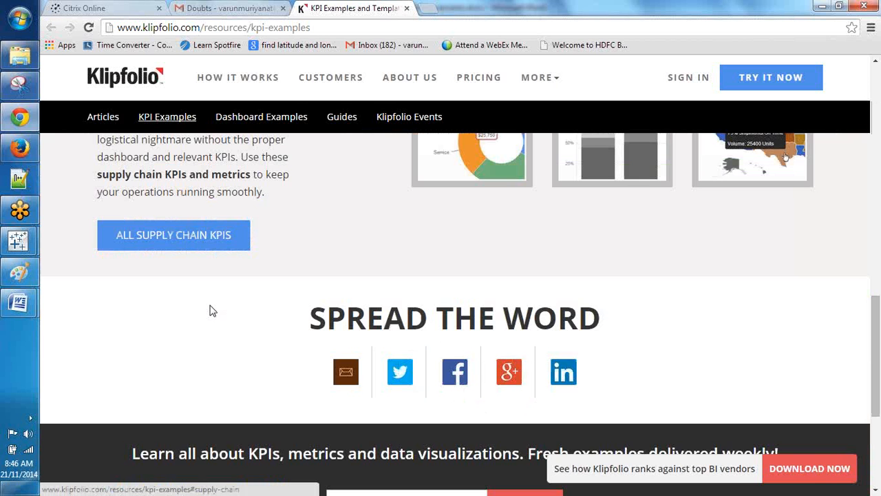
pyautogui.click(174, 234)
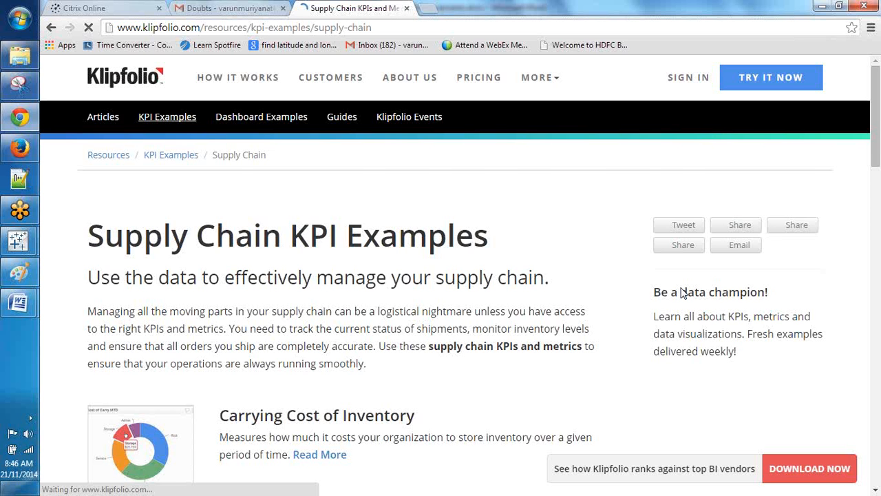
# Step: Scroll through the supply chain KPIs, then bring up the Snipping Tool capture of the attendee list
pyautogui.scroll(-4, 366, 261)
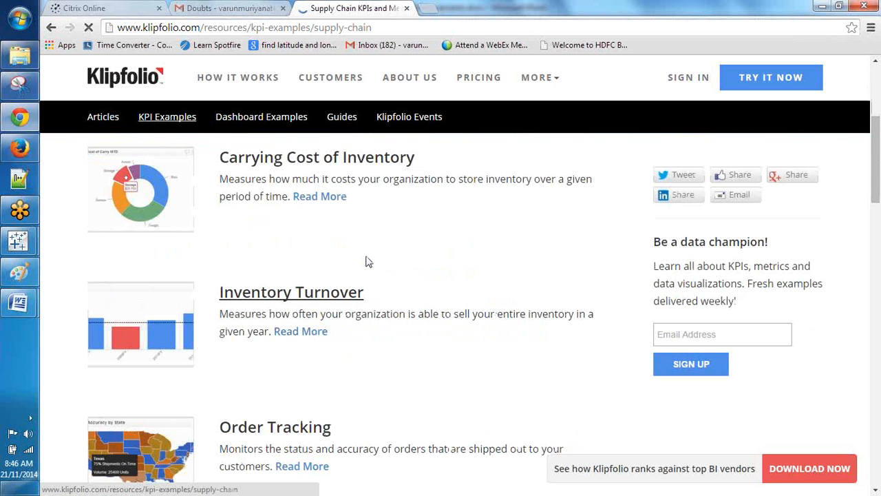
pyautogui.scroll(-5, 366, 262)
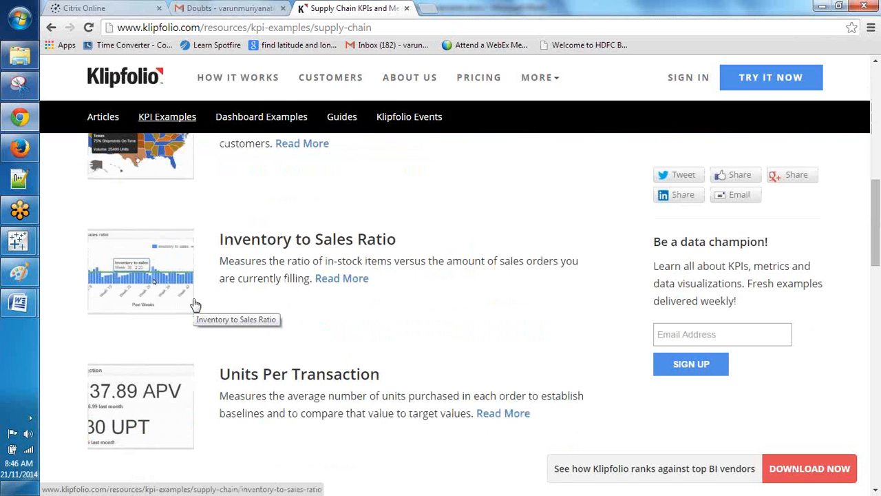
pyautogui.scroll(-1, 306, 322)
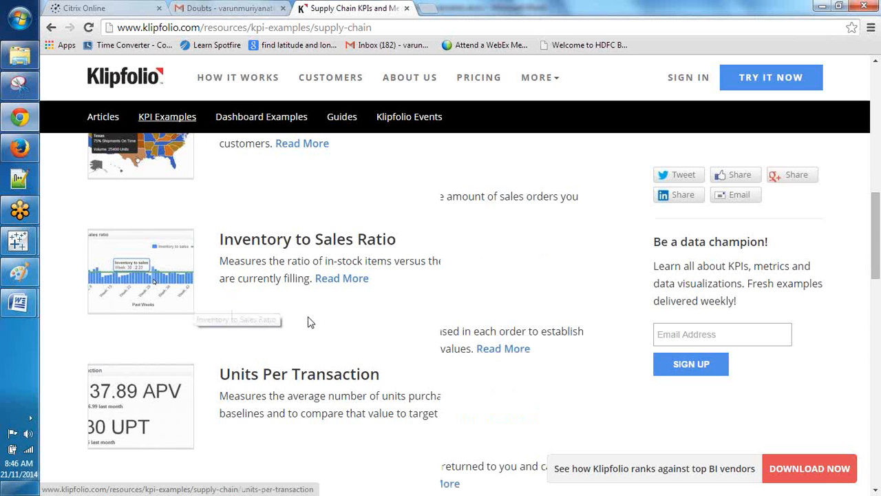
pyautogui.scroll(-3, 314, 324)
pyautogui.scroll(-5, 303, 320)
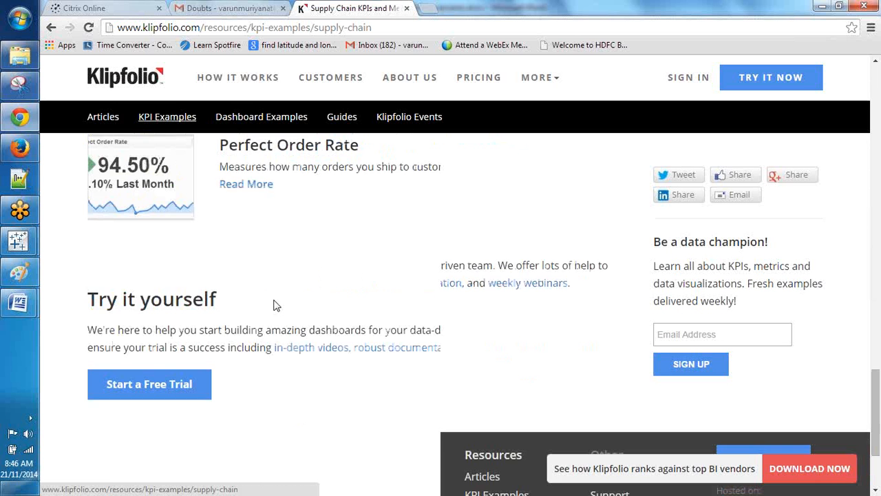
pyautogui.scroll(5, 274, 305)
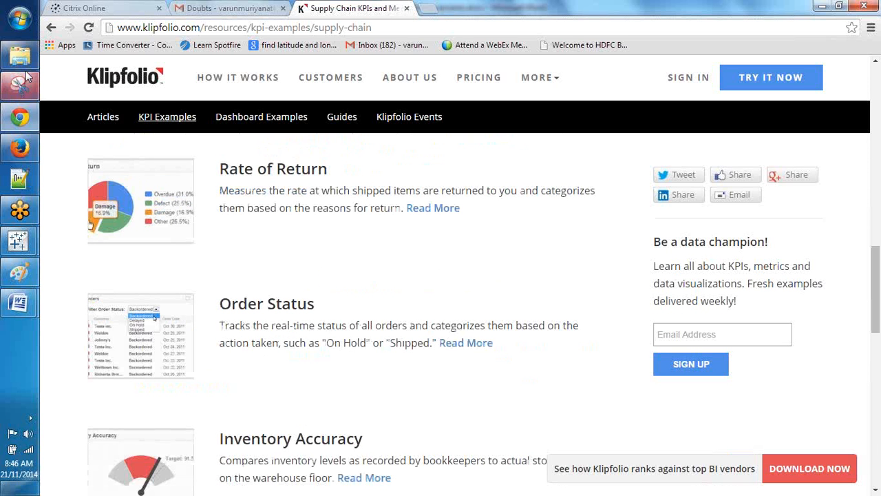
pyautogui.click(26, 79)
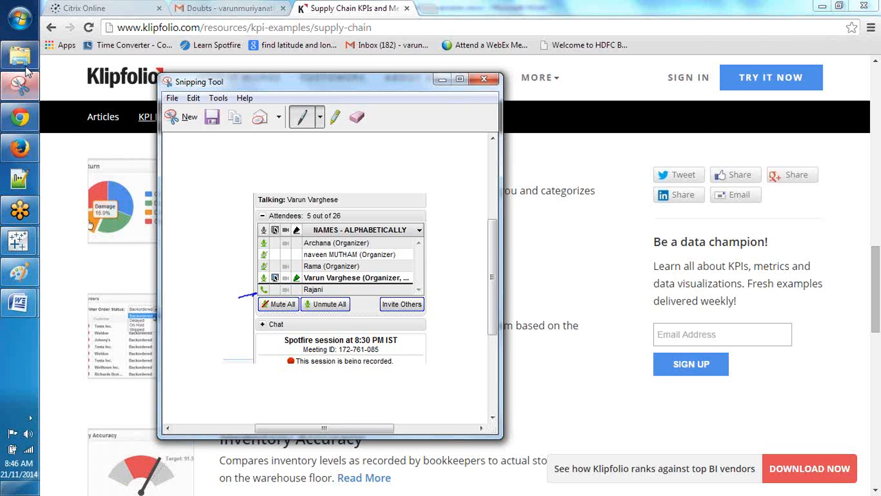
# Step: Browse the Drive file listings, including Spotfire Common Documents, and open the Tableau Training folder
pyautogui.click(22, 60)
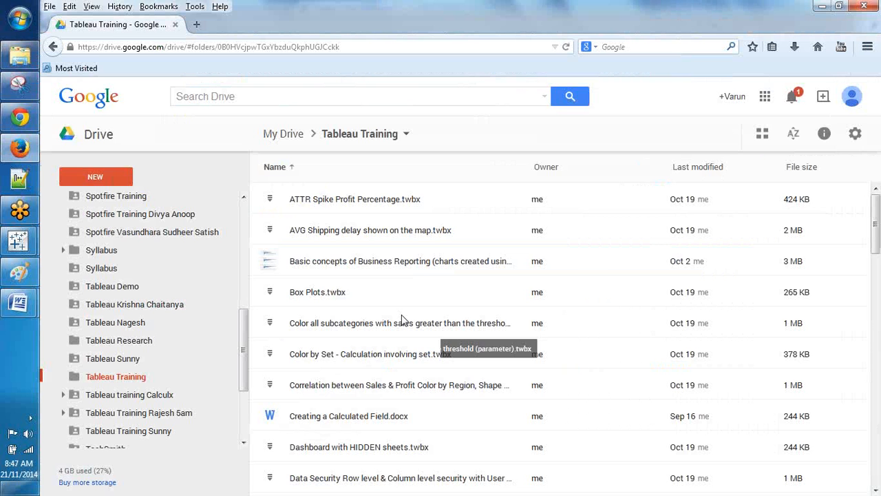
pyautogui.scroll(-5, 372, 349)
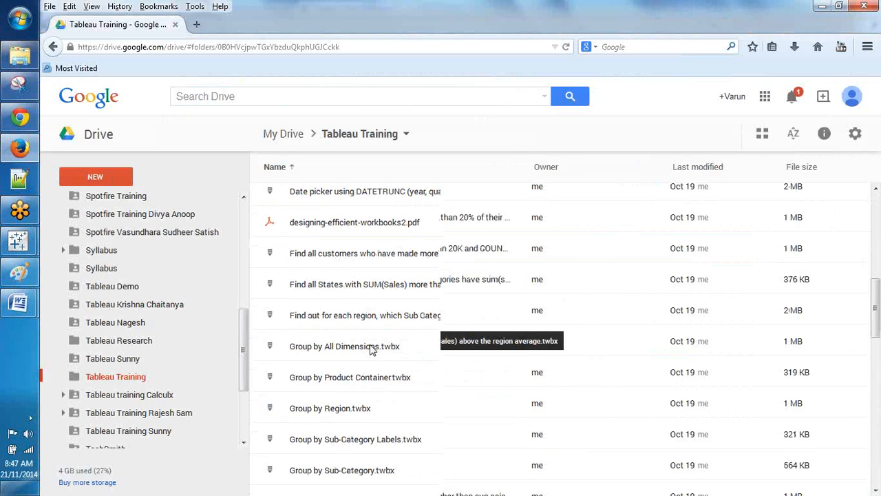
pyautogui.scroll(-3, 372, 337)
pyautogui.scroll(1, 370, 312)
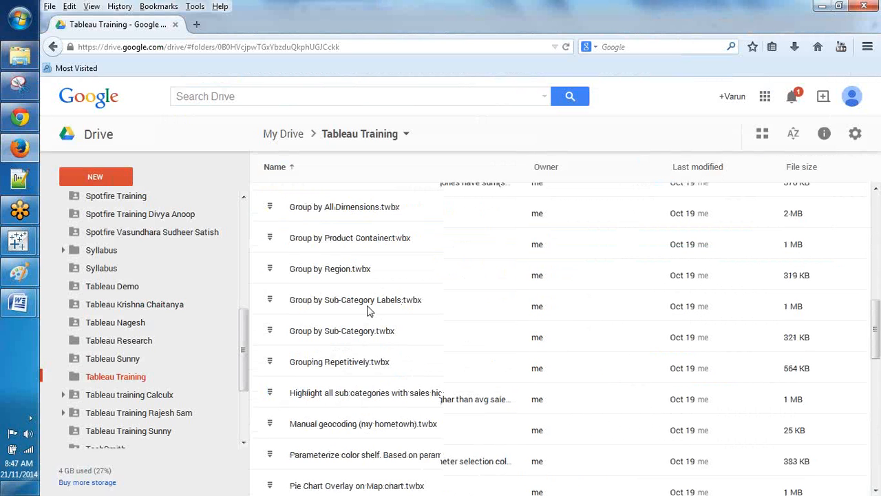
pyautogui.scroll(3, 367, 311)
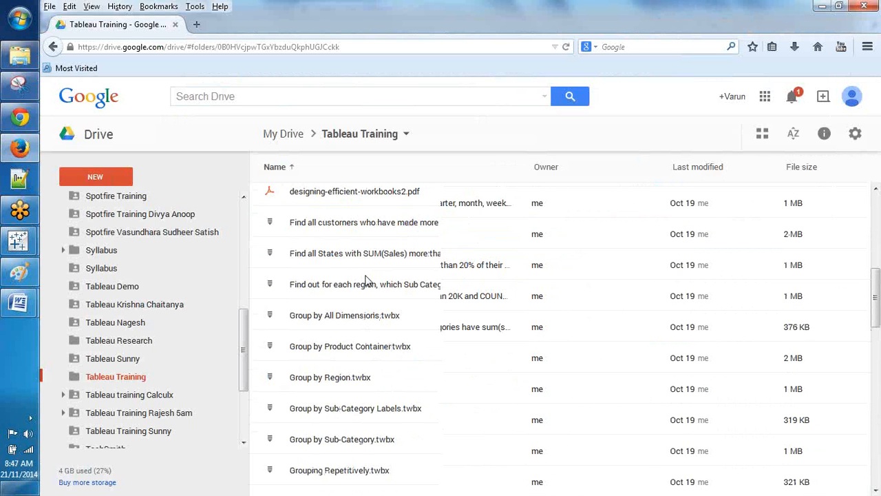
pyautogui.scroll(2, 367, 277)
pyautogui.scroll(-8, 369, 275)
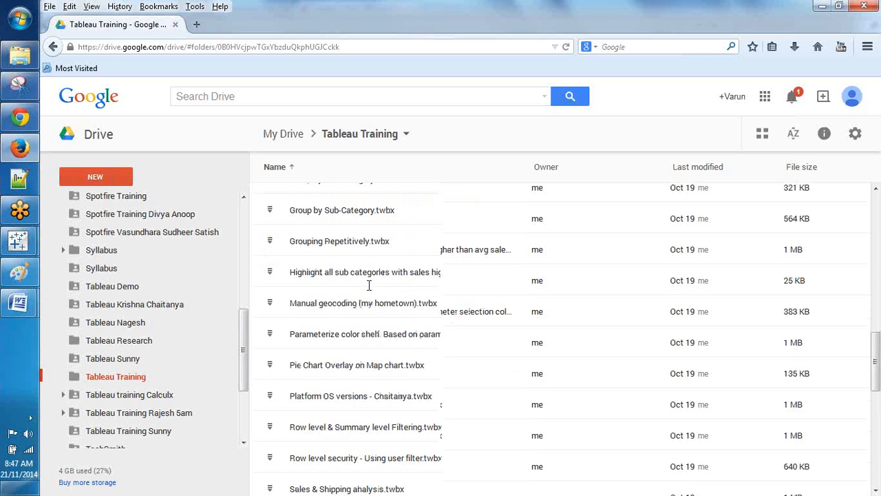
pyautogui.scroll(-7, 369, 284)
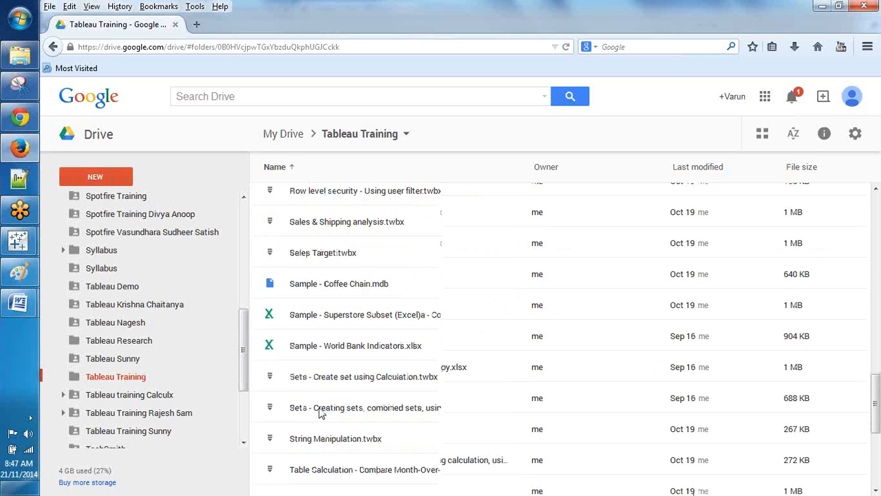
pyautogui.scroll(20, 321, 413)
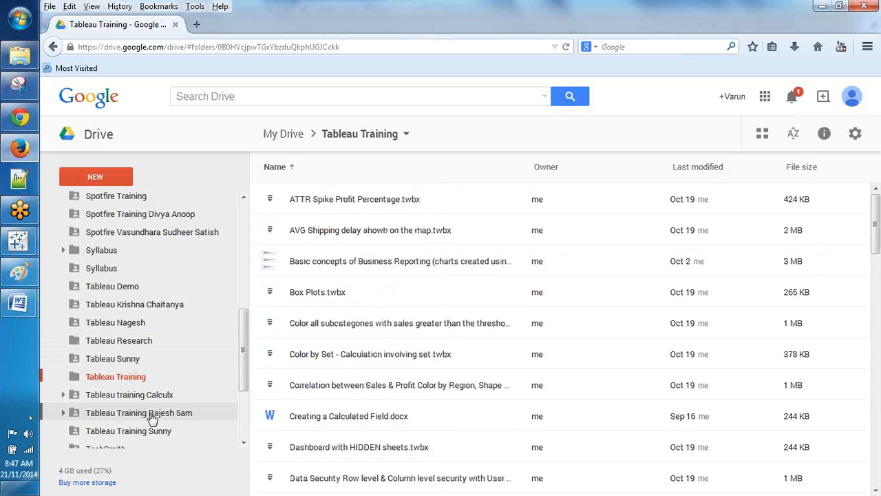
pyautogui.scroll(-1, 152, 419)
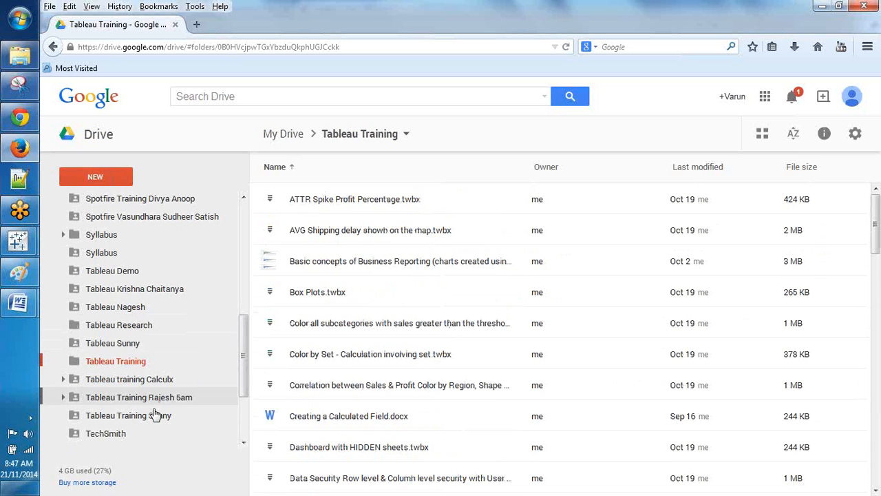
pyautogui.scroll(-3, 155, 415)
pyautogui.scroll(5, 166, 370)
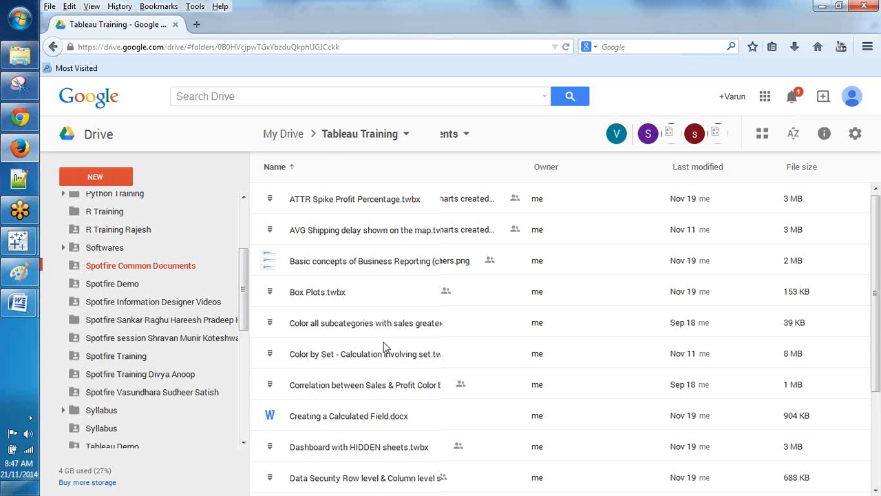
pyautogui.scroll(-3, 384, 346)
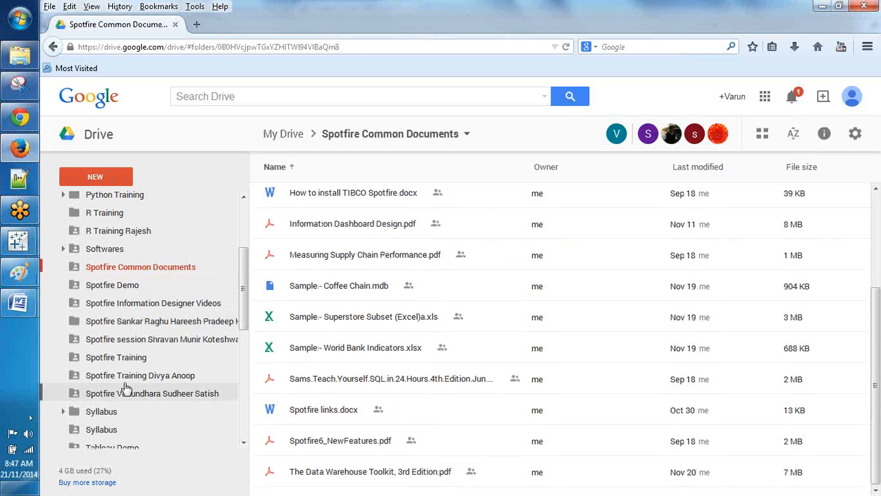
pyautogui.scroll(3, 126, 389)
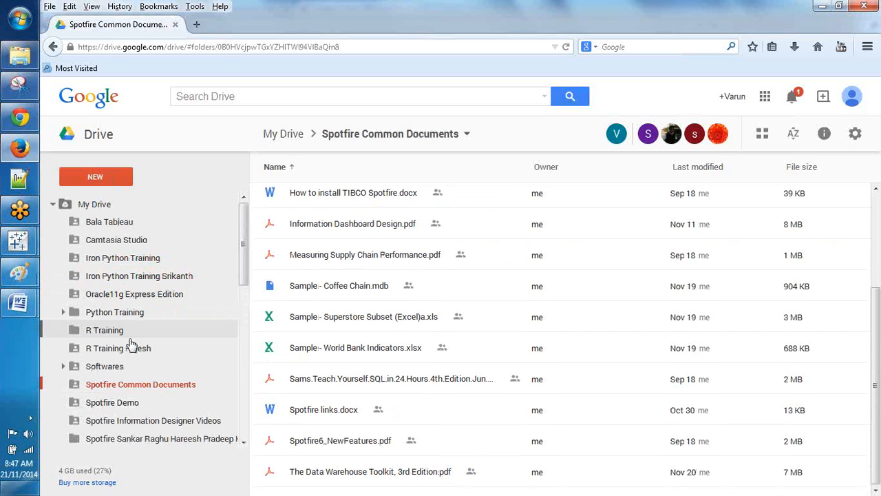
pyautogui.scroll(-1, 131, 344)
pyautogui.scroll(-8, 131, 344)
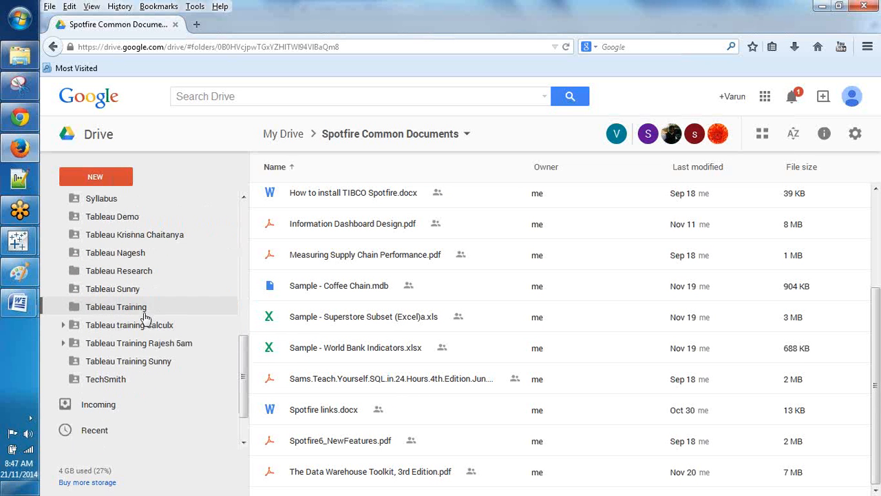
pyautogui.click(127, 307)
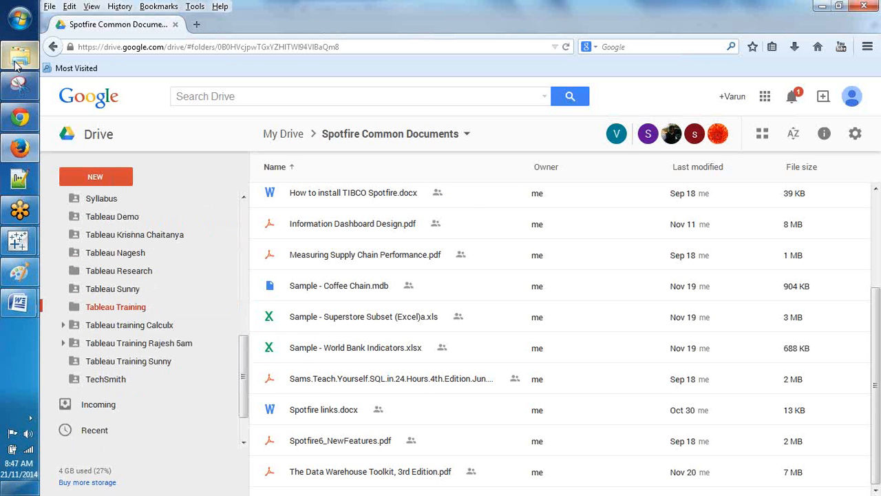
# Step: In the Downloads library, select high_availability_reduced_downtime_with_Tableau_Server.pdf and scroll through the PDFs
pyautogui.click(18, 58)
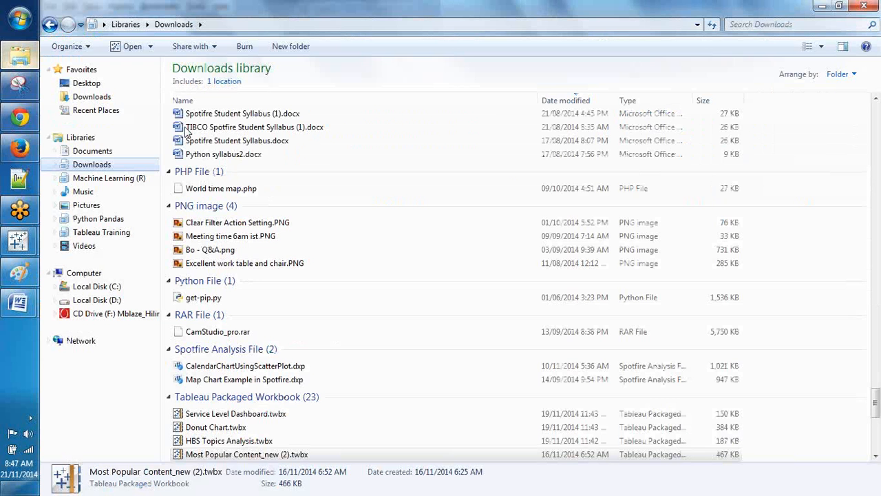
pyautogui.click(350, 280)
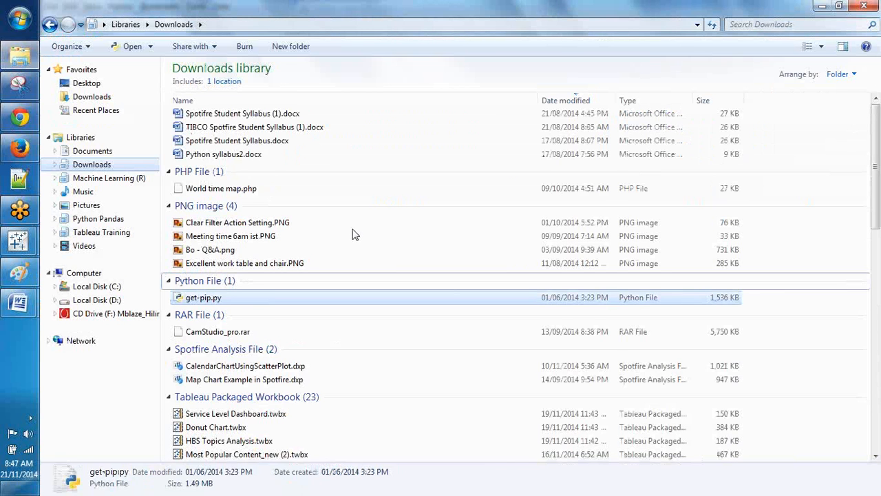
pyautogui.click(324, 185)
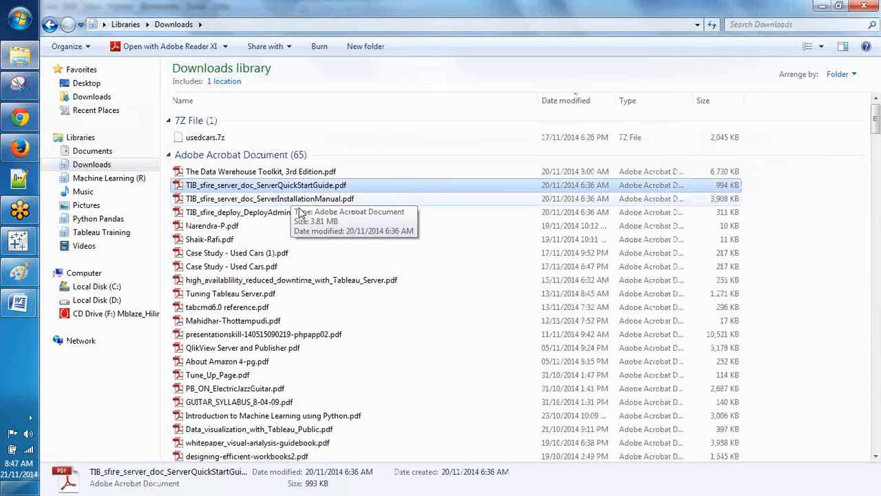
pyautogui.click(293, 281)
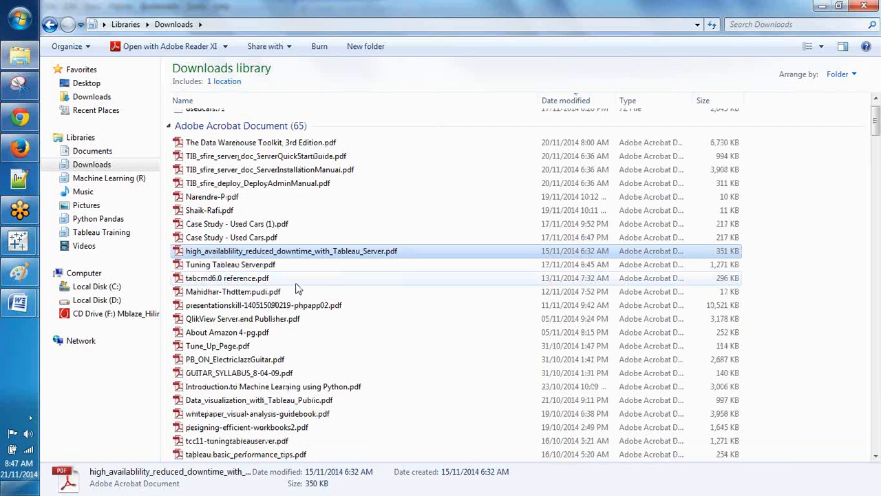
pyautogui.scroll(-1, 297, 289)
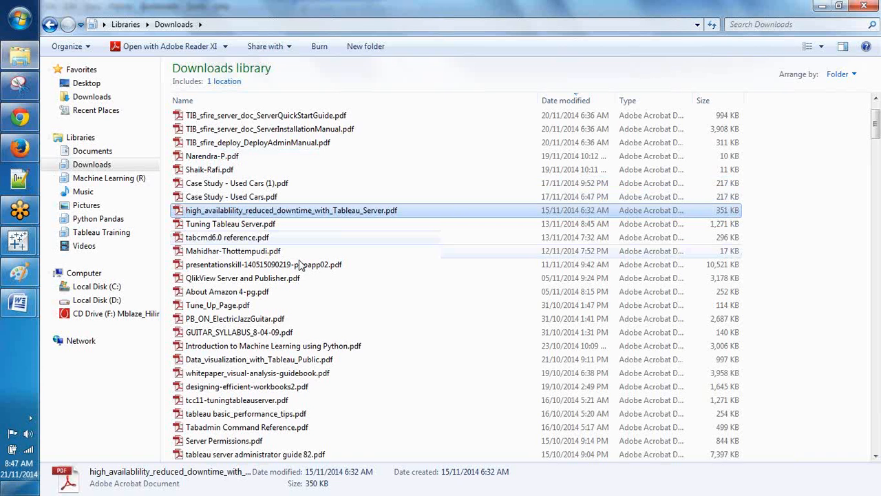
pyautogui.scroll(-1, 300, 266)
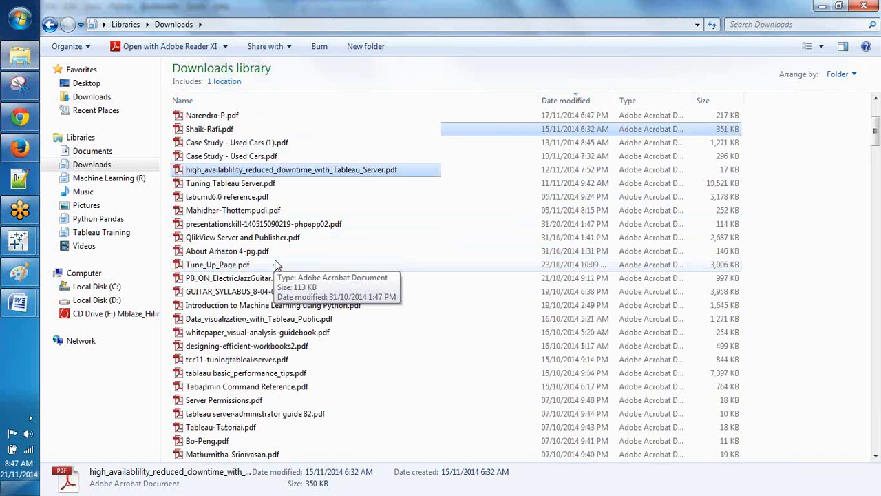
pyautogui.scroll(-1, 275, 264)
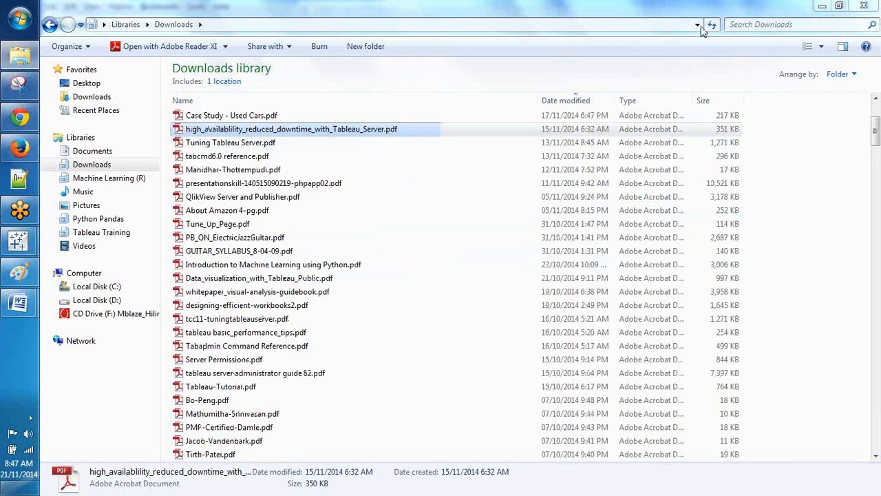
# Step: Filter Downloads by 'tableau' and drag Tableau-Tutorial.pdf and Tableau Desktop Getting Started8.2.pdf onto Drive
pyautogui.click(752, 24)
pyautogui.write('tableau')
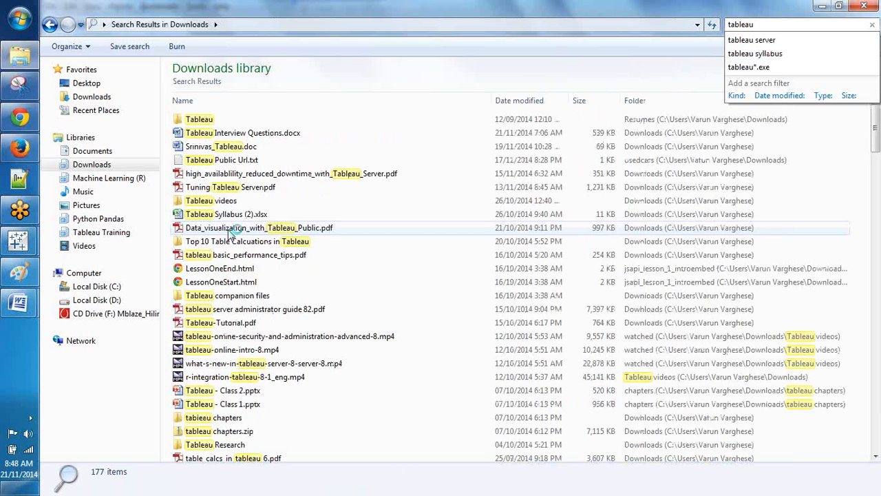
pyautogui.click(230, 232)
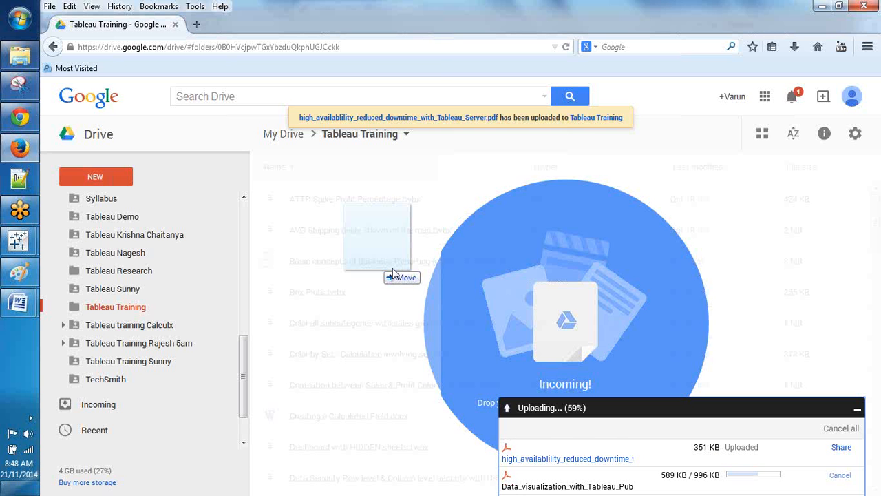
pyautogui.moveTo(220, 323); pyautogui.dragTo(33, 147)
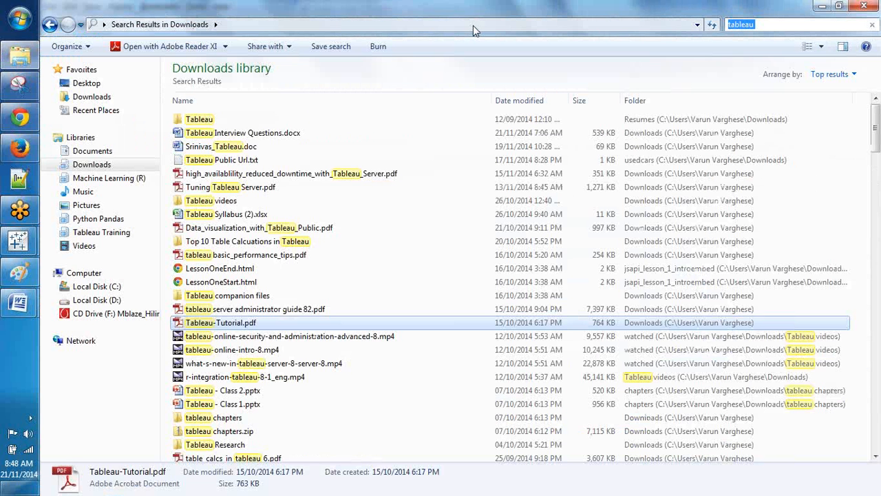
pyautogui.click(251, 458)
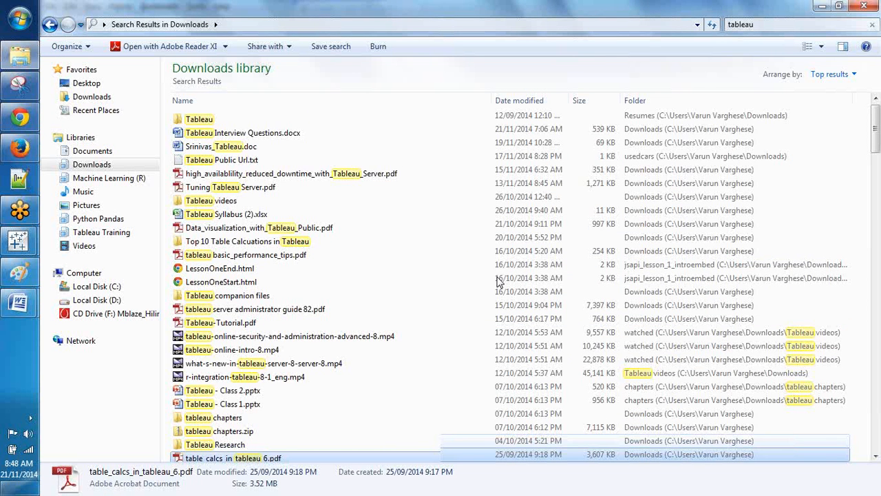
pyautogui.scroll(-3, 685, 132)
pyautogui.scroll(-5, 450, 185)
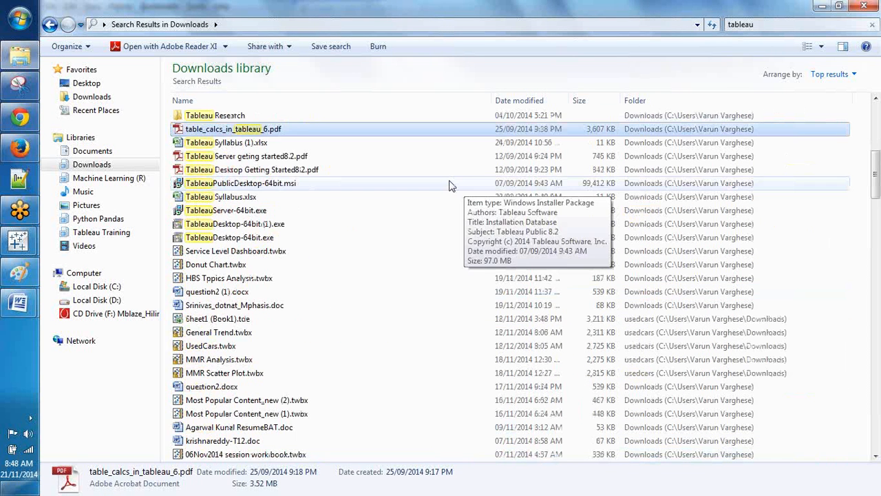
pyautogui.moveTo(276, 169); pyautogui.dragTo(17, 157)
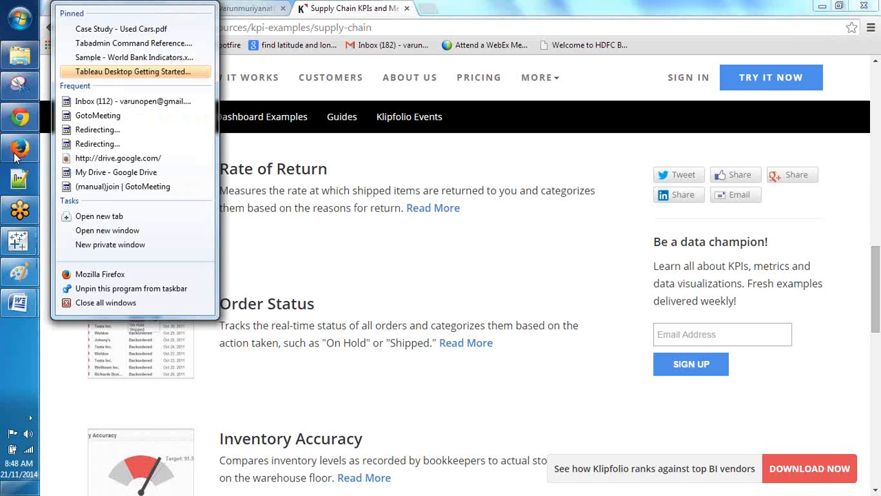
# Step: Select a second Tableau PDF from the search results and drag both into the Drive Tableau Training folder
pyautogui.click(17, 157)
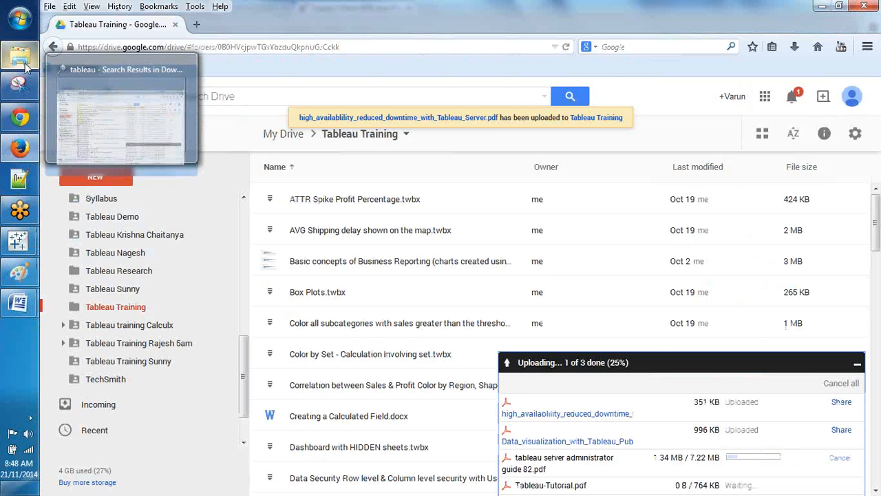
pyautogui.click(25, 65)
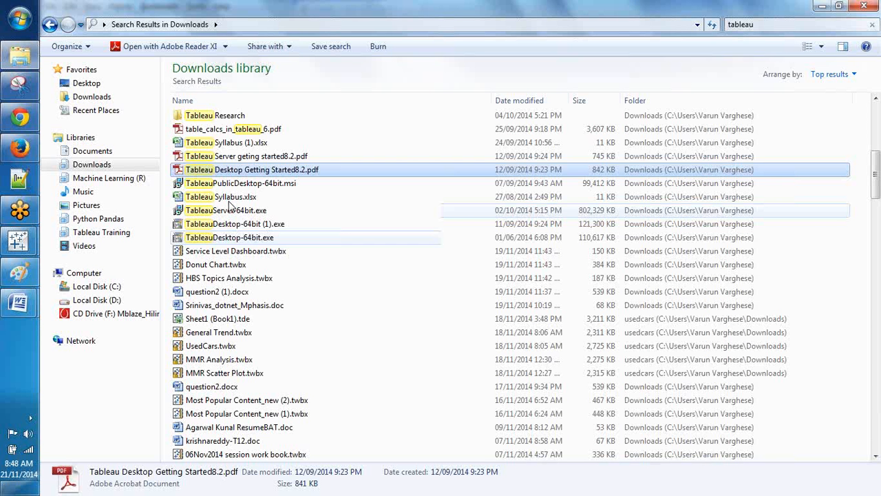
pyautogui.keyDown('ctrl'); pyautogui.click(244, 156); pyautogui.keyUp('ctrl')
pyautogui.moveTo(245, 155); pyautogui.dragTo(520, 283)
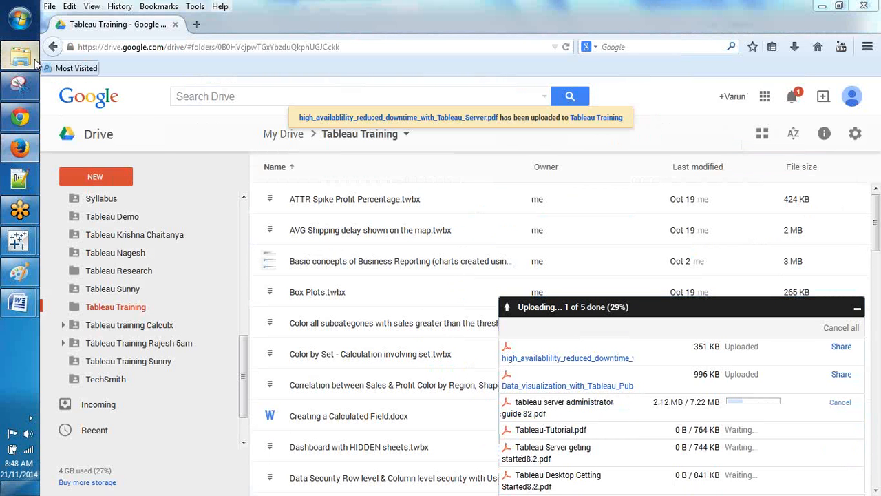
# Step: Select Tableau Syllabus.xlsx, the Desktop and Server Getting Started 8.2 PDFs, and Tableau Syllabus (1).xlsx
pyautogui.click(31, 59)
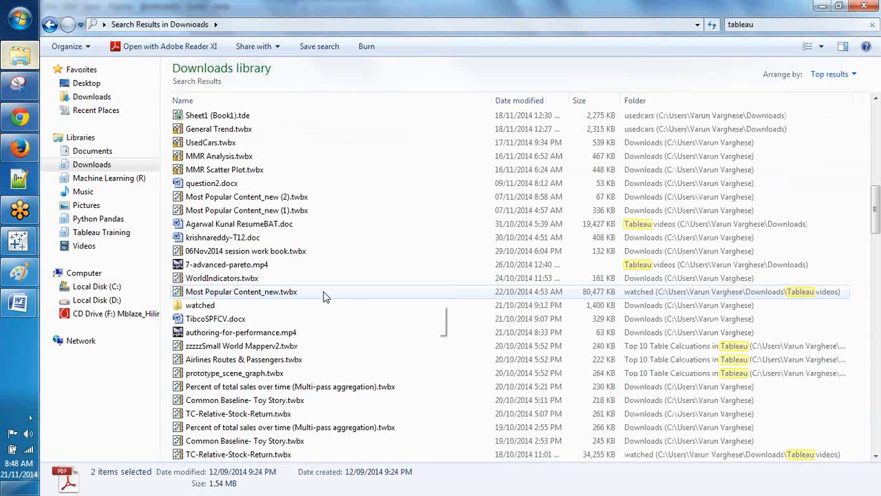
pyautogui.scroll(-15, 329, 296)
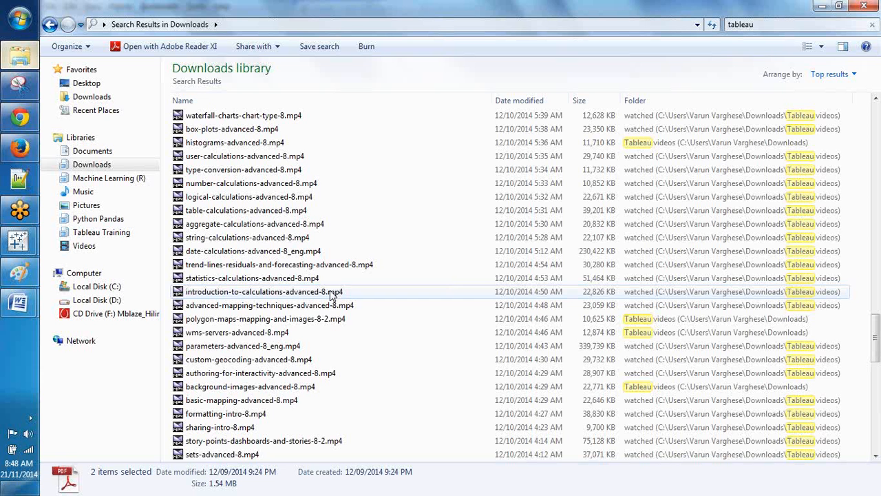
pyautogui.scroll(-10, 337, 295)
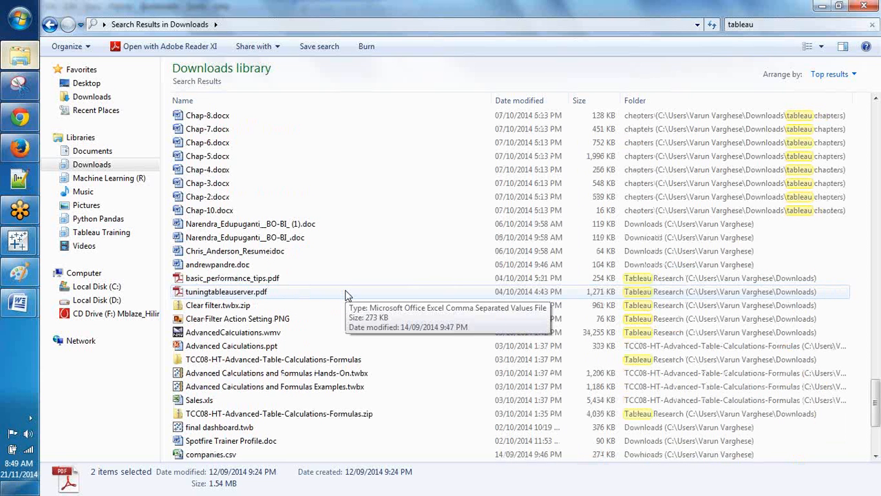
pyautogui.scroll(8, 348, 295)
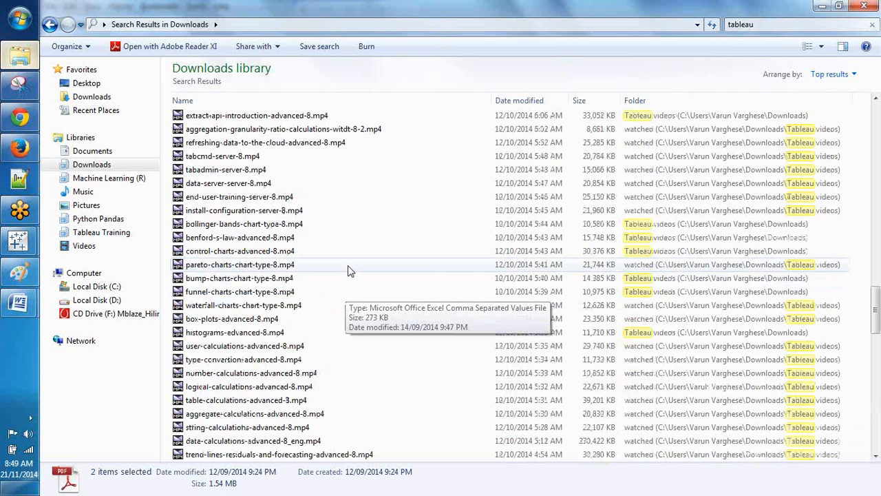
pyautogui.scroll(-8, 347, 270)
pyautogui.click(351, 266)
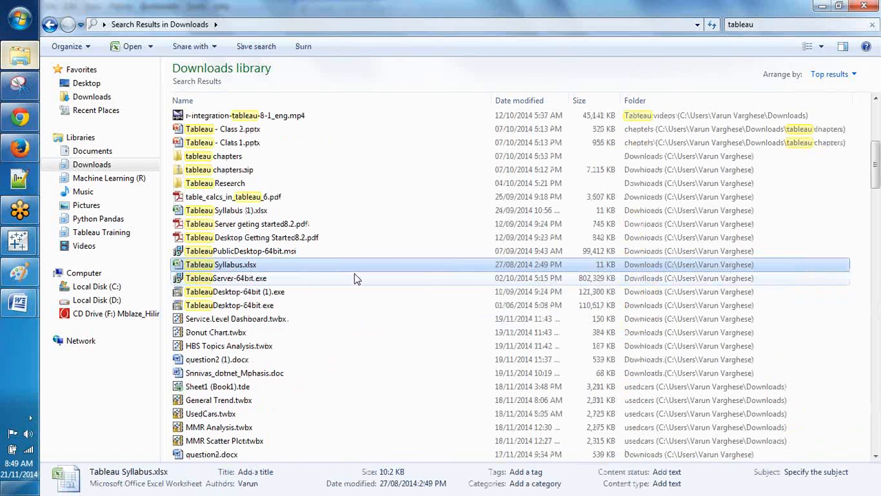
pyautogui.click(319, 238)
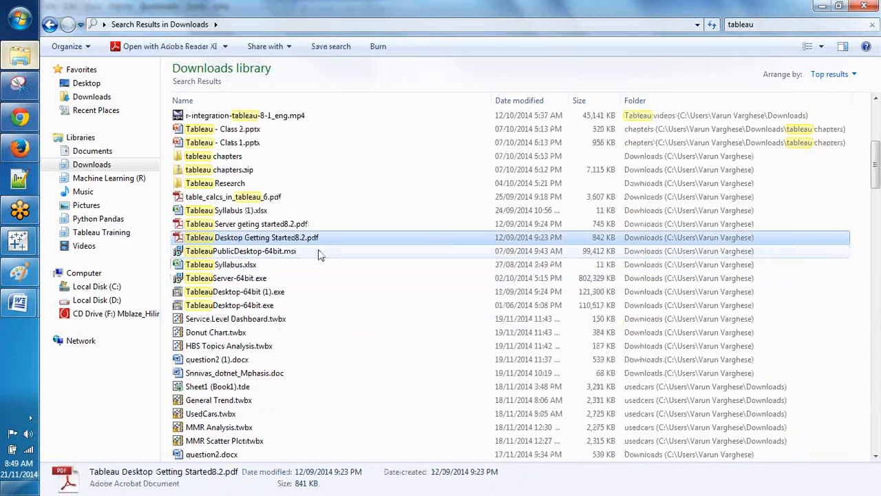
pyautogui.click(256, 236)
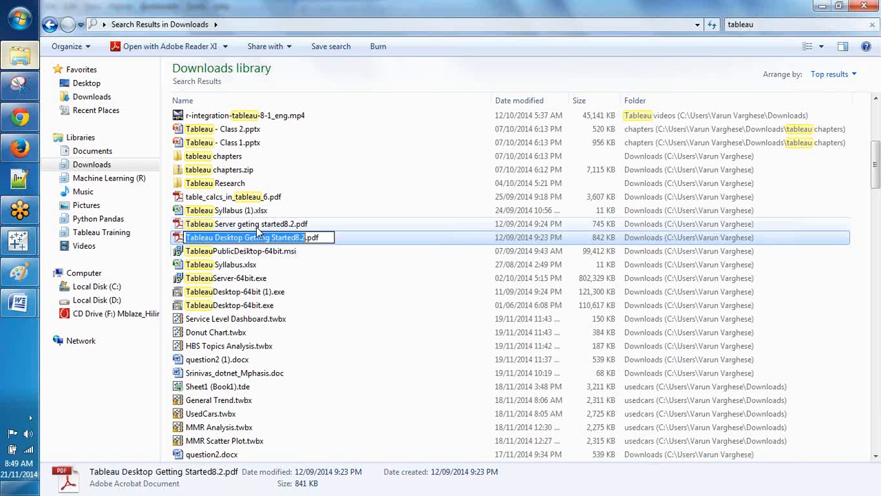
pyautogui.click(258, 226)
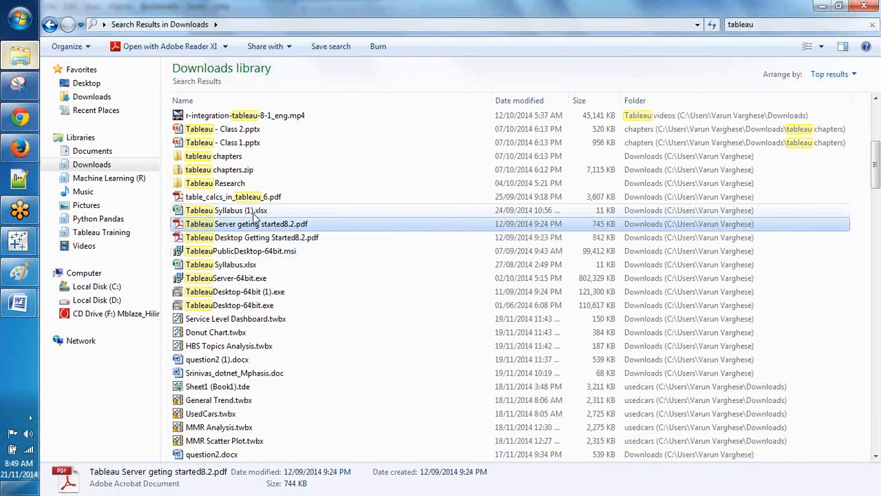
pyautogui.click(255, 212)
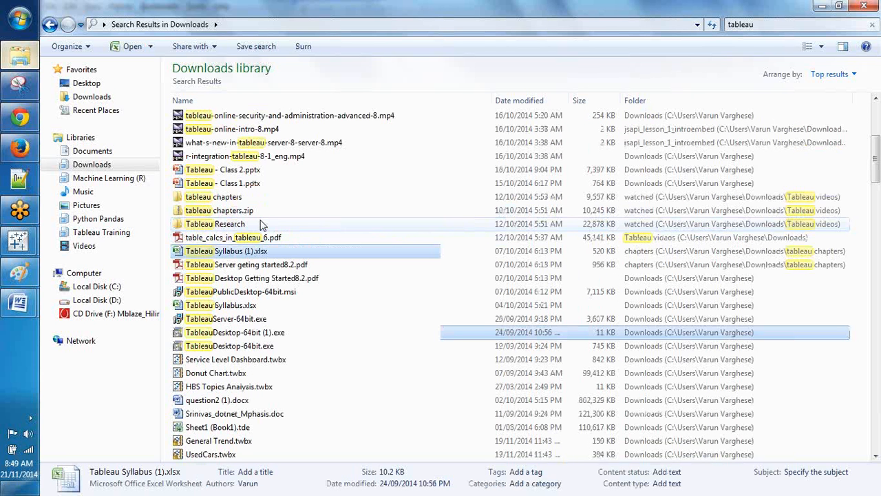
# Step: Add Data_visualization_with_Tableau_Public.pdf and drag tableau_desktop_windows_8.2.pdf to Drive for upload
pyautogui.scroll(4, 263, 225)
pyautogui.click(284, 170)
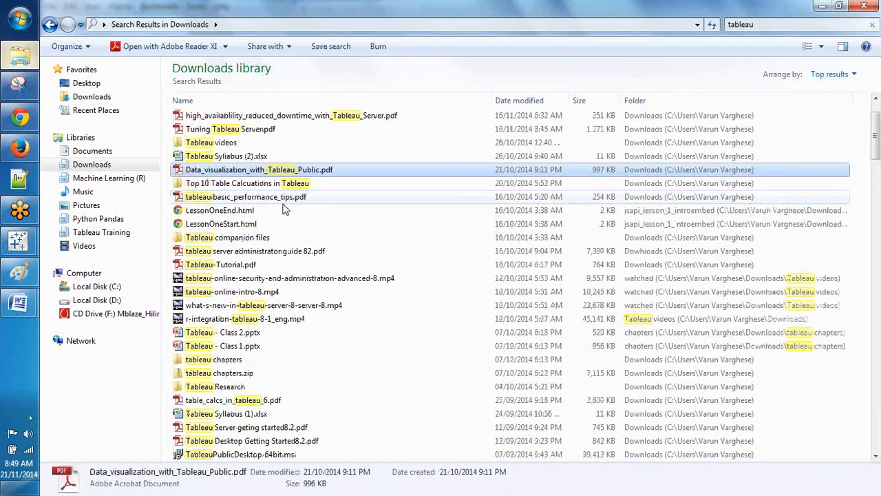
pyautogui.scroll(2, 285, 210)
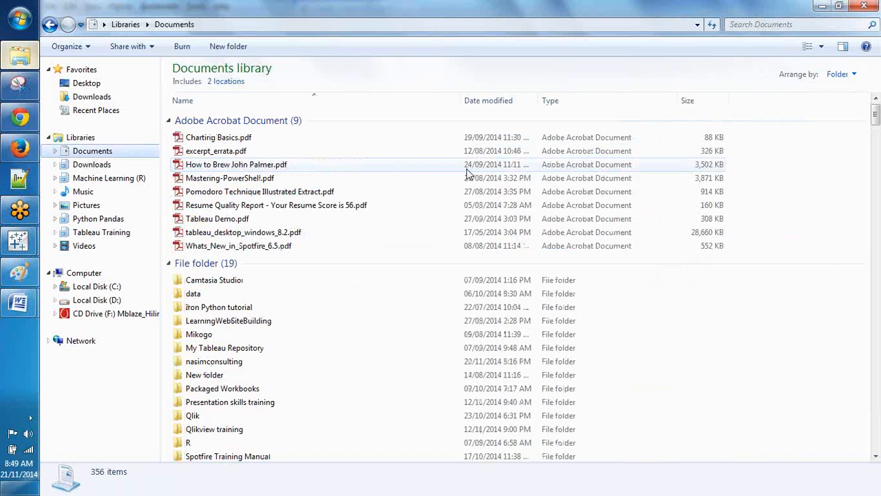
pyautogui.moveTo(413, 232); pyautogui.dragTo(269, 271)
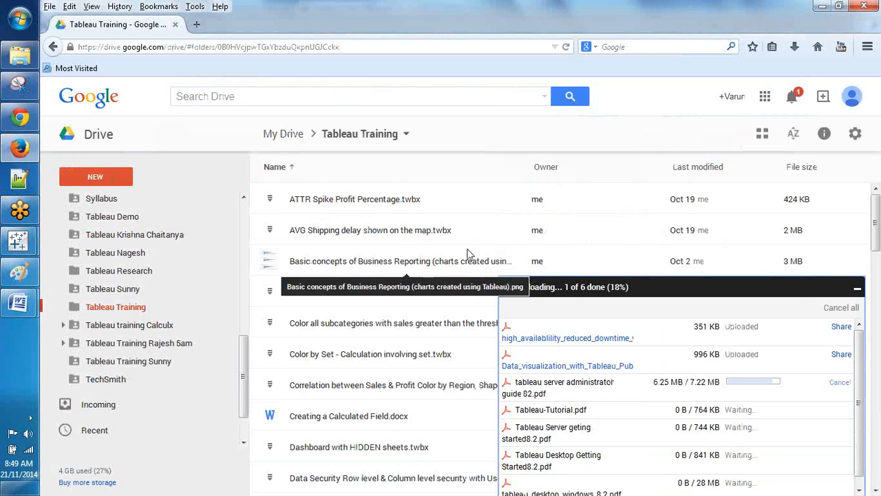
# Step: Open the Share dialog for the Tableau Training folder in Drive, then switch to Chrome
pyautogui.click(21, 61)
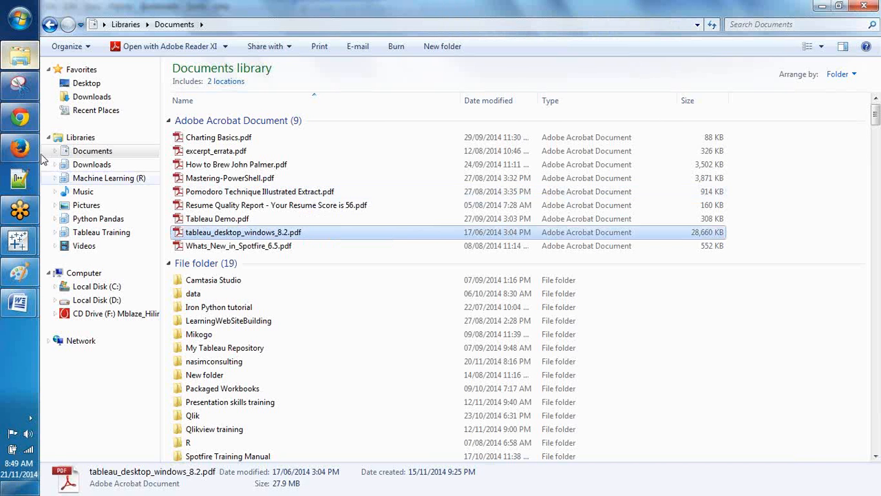
pyautogui.click(19, 147)
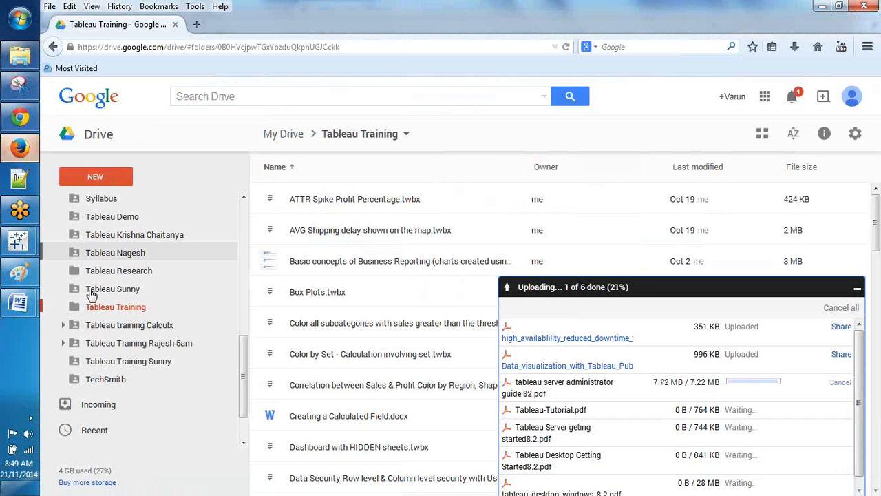
pyautogui.rightClick(99, 307)
pyautogui.click(158, 140)
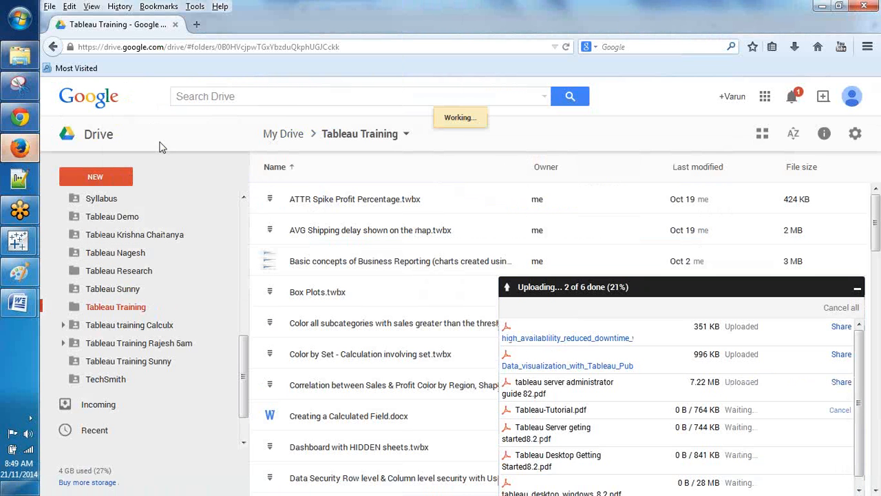
pyautogui.click(19, 86)
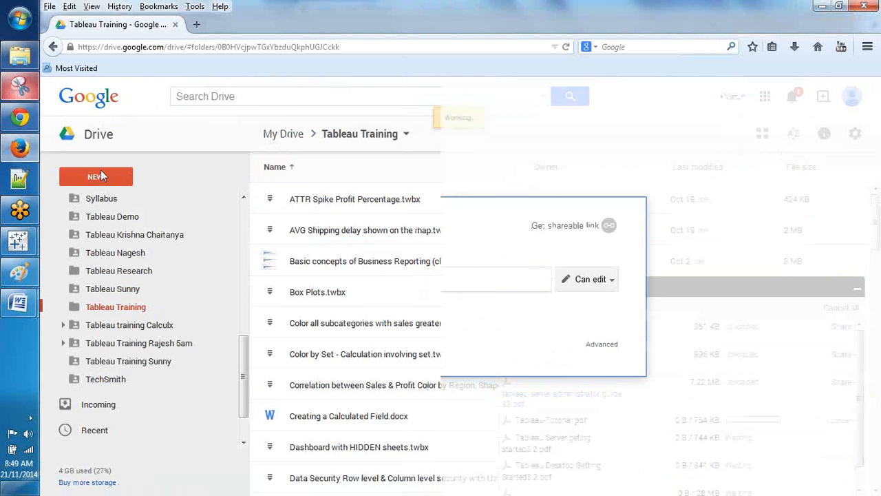
pyautogui.click(23, 143)
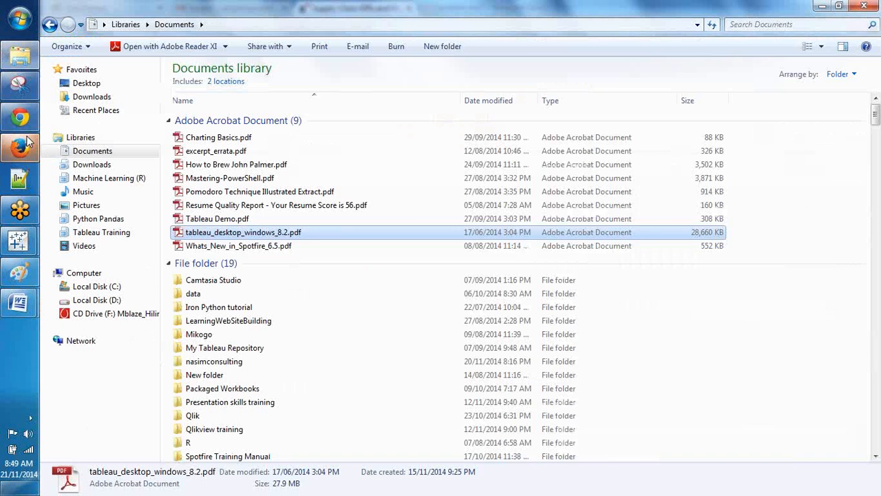
pyautogui.click(28, 113)
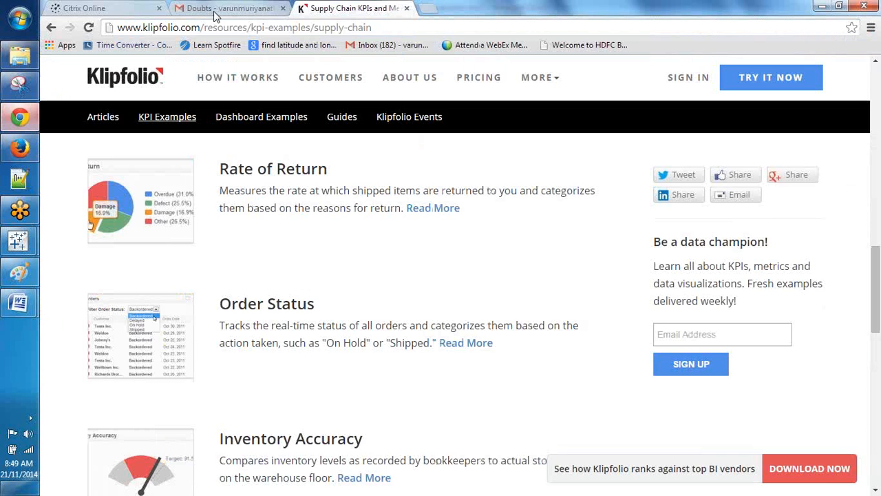
# Step: Search Gmail for the contact's name, open 'Tableau training at 9.30 set', and select the sender's e-mail address
pyautogui.click(215, 10)
pyautogui.click(231, 73)
pyautogui.write('r')
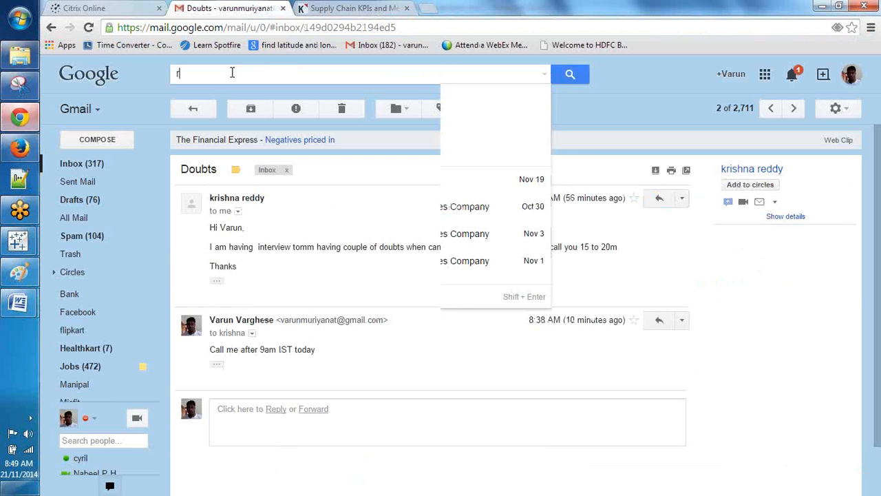
pyautogui.write('ama')
pyautogui.press('Return')
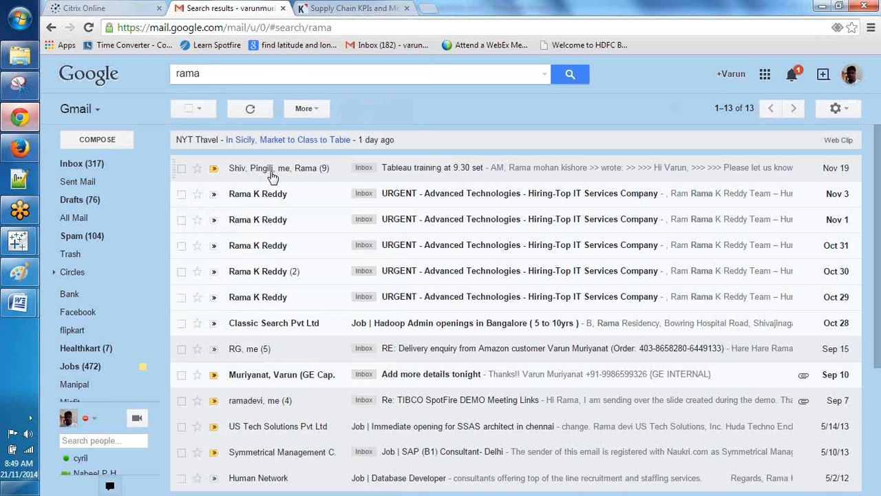
pyautogui.click(272, 177)
pyautogui.click(305, 279)
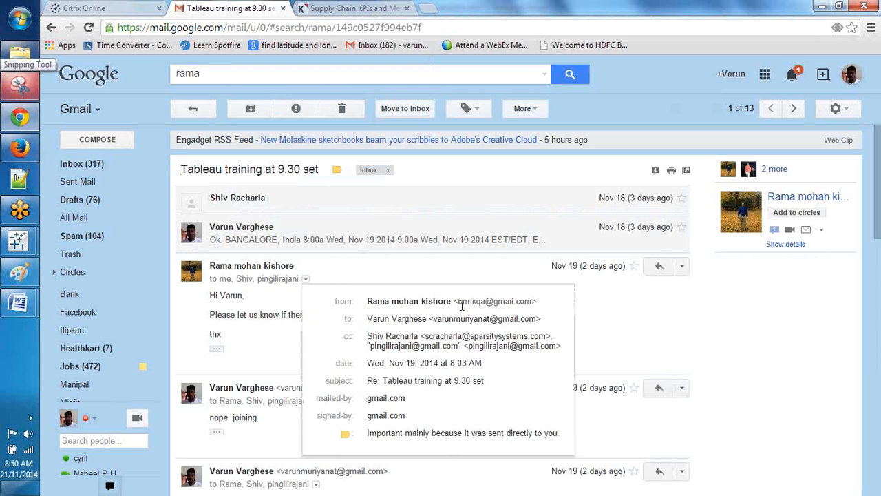
pyautogui.moveTo(459, 302); pyautogui.dragTo(530, 303)
pyautogui.hotkey('ctrl', 'c')
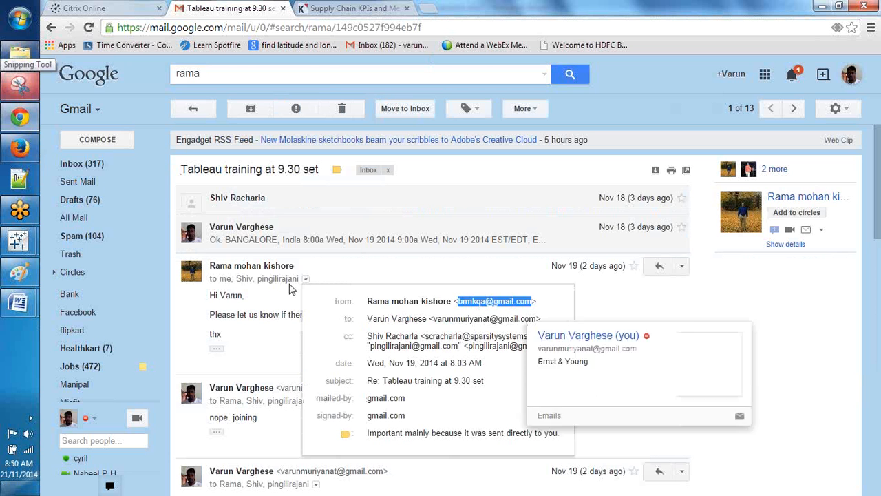
# Step: Add the sender's address to the Drive sharing dialog as a view-only recipient
pyautogui.click(19, 149)
pyautogui.hotkey('ctrl', 'v')
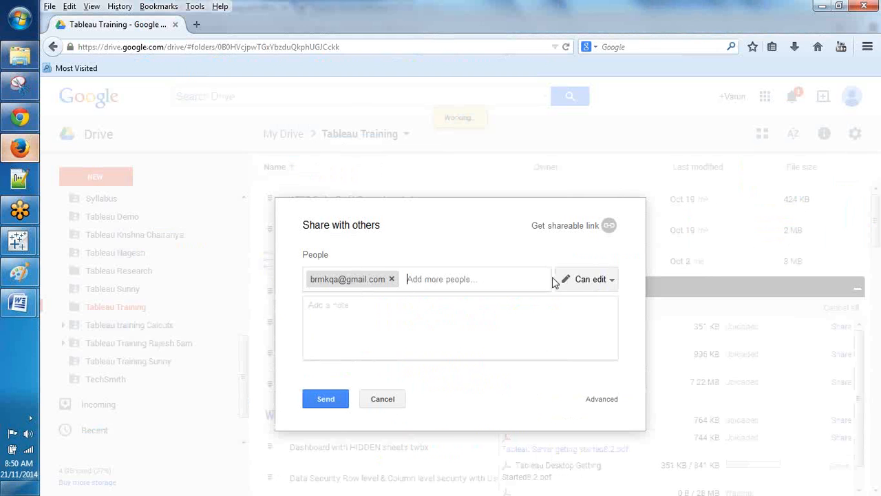
pyautogui.click(606, 285)
pyautogui.click(584, 322)
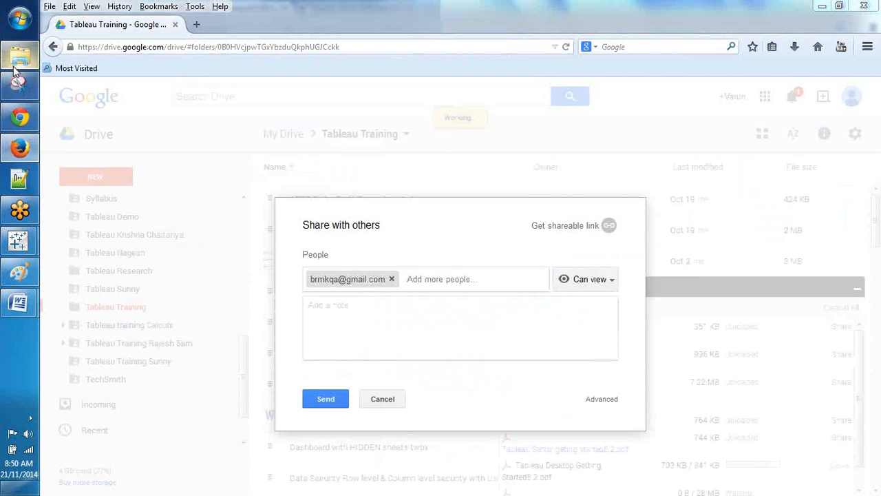
# Step: Select a cc'd participant's e-mail address in the Gmail message details
pyautogui.click(17, 64)
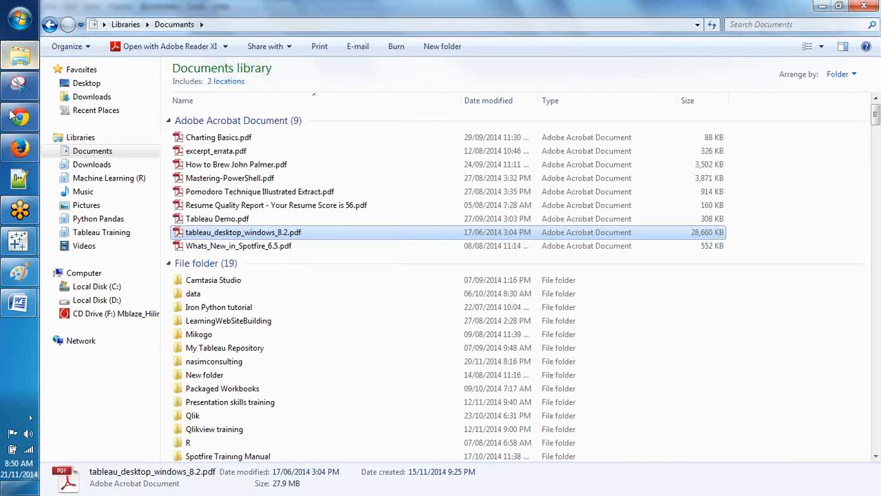
pyautogui.moveTo(17, 130)
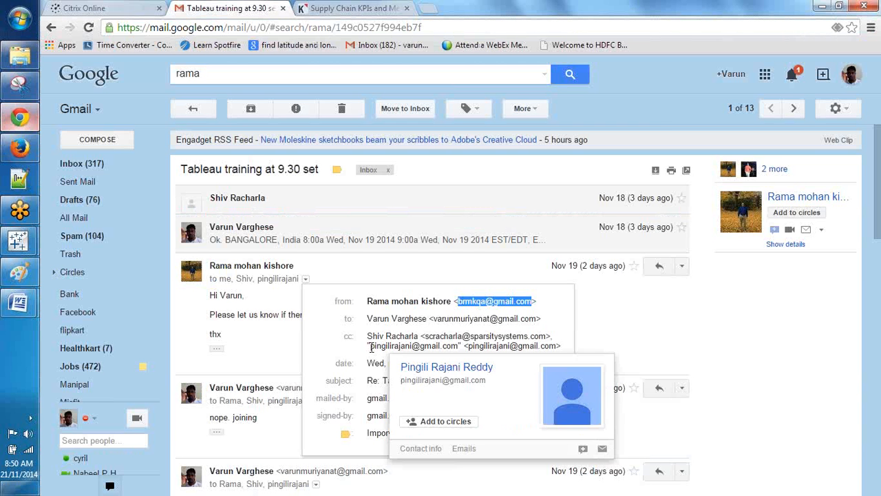
pyautogui.moveTo(370, 346); pyautogui.dragTo(446, 351)
# Step: Copy the cc'd participant's address from Gmail and paste it into the Drive sharing dialog
pyautogui.rightClick(446, 350)
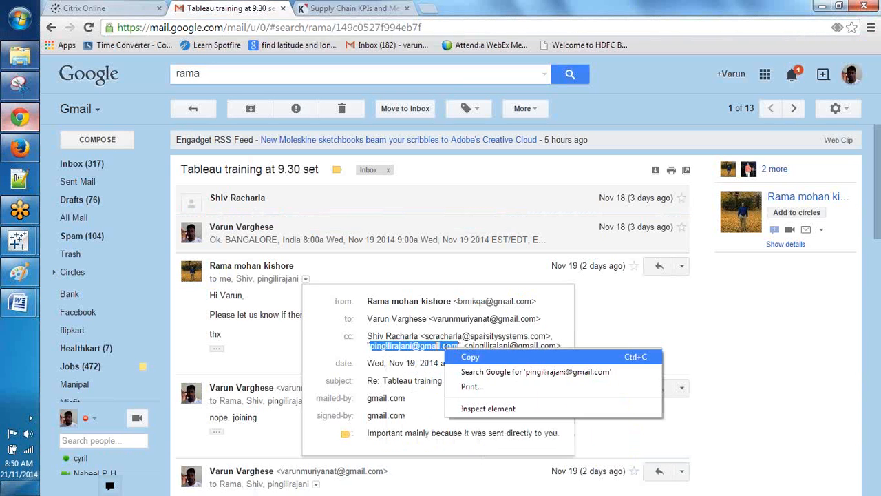
pyautogui.click(468, 356)
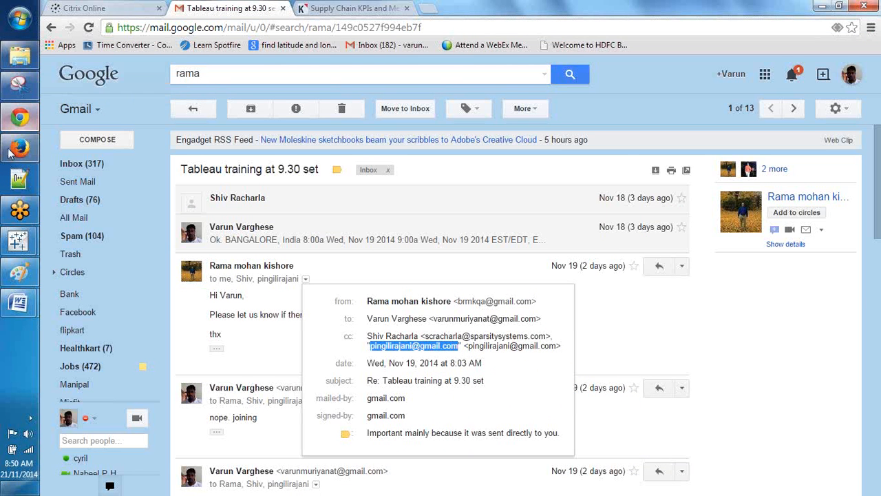
pyautogui.click(18, 148)
pyautogui.hotkey('ctrl', 'v')
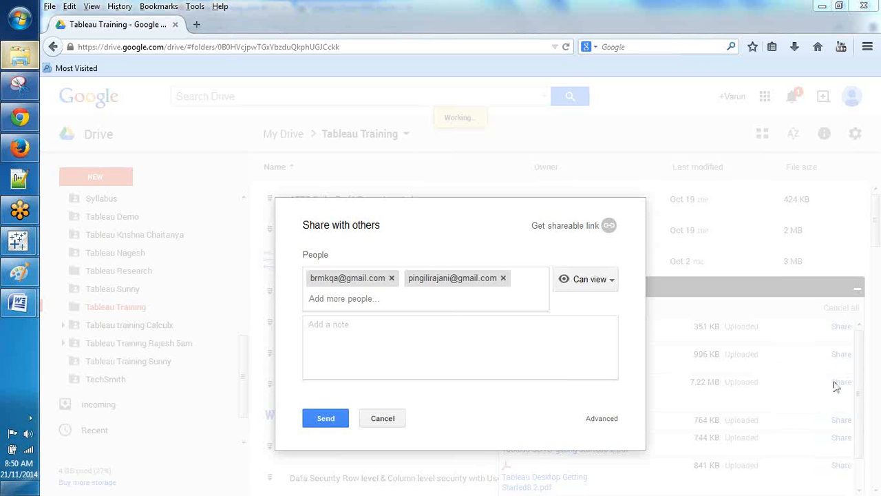
# Step: Add a third recipient, replacing the misspelled address chip with the corrected address
pyautogui.click(15, 147)
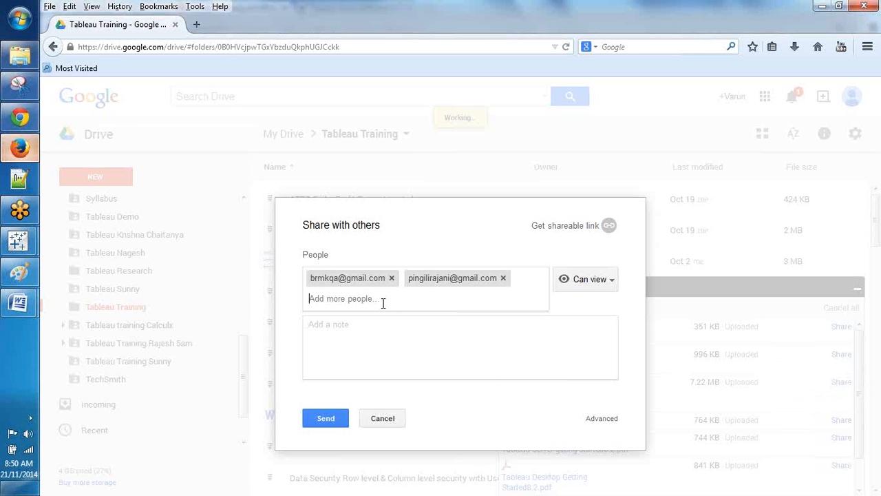
pyautogui.rightClick(383, 302)
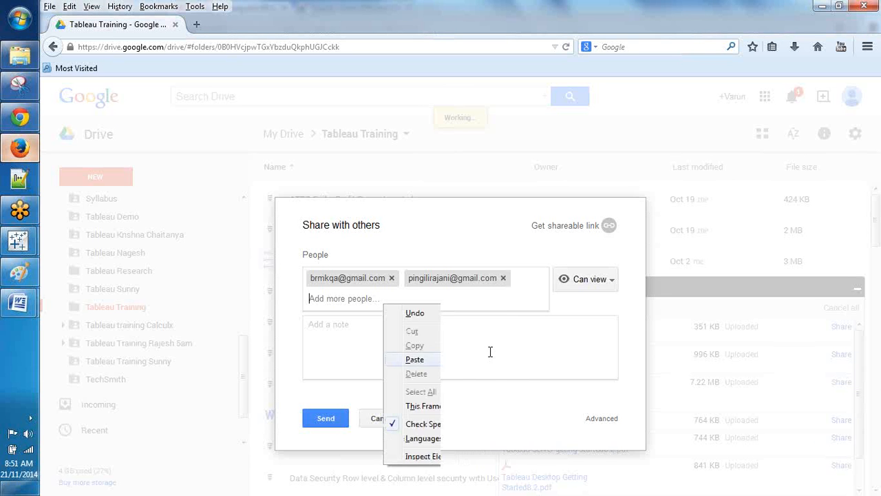
pyautogui.click(415, 359)
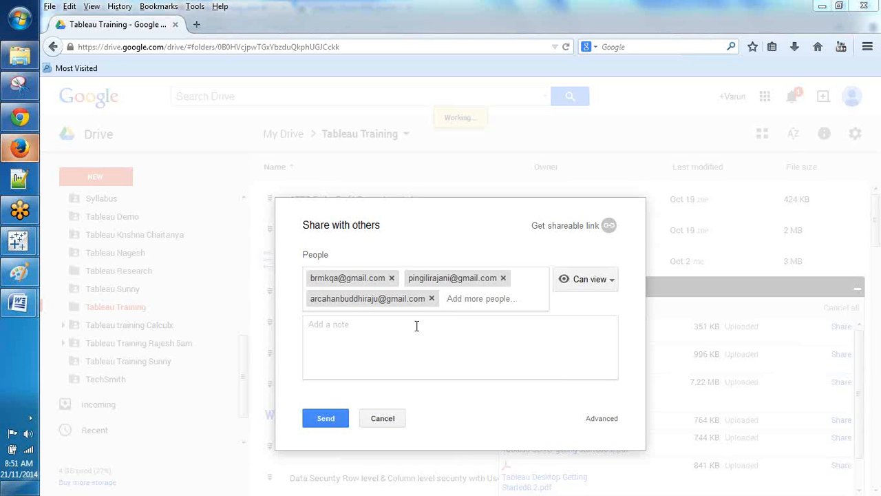
pyautogui.click(431, 298)
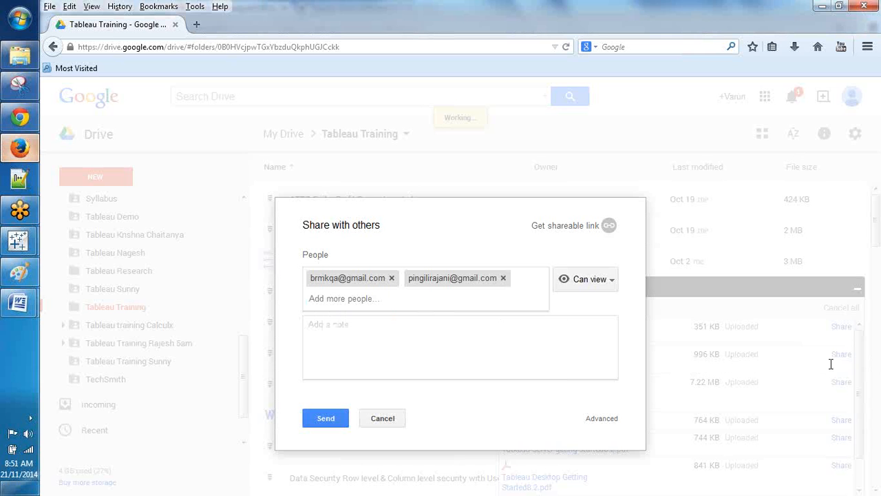
pyautogui.rightClick(777, 370)
pyautogui.press('Escape')
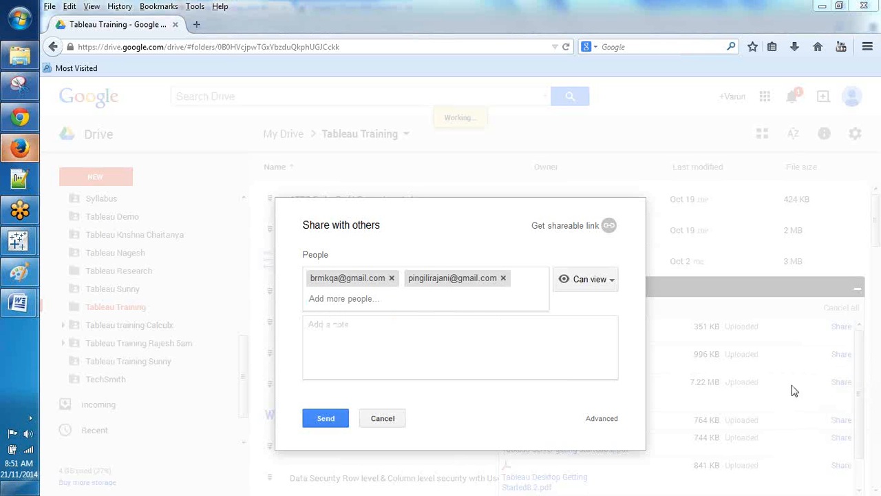
pyautogui.rightClick(411, 299)
pyautogui.click(446, 352)
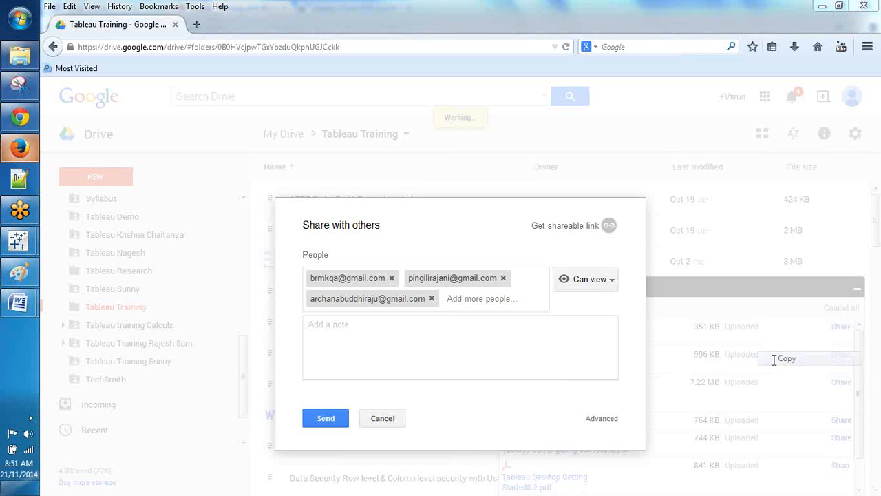
# Step: Add a fourth recipient address and send the view-only share invitation
pyautogui.rightClick(488, 302)
pyautogui.click(509, 357)
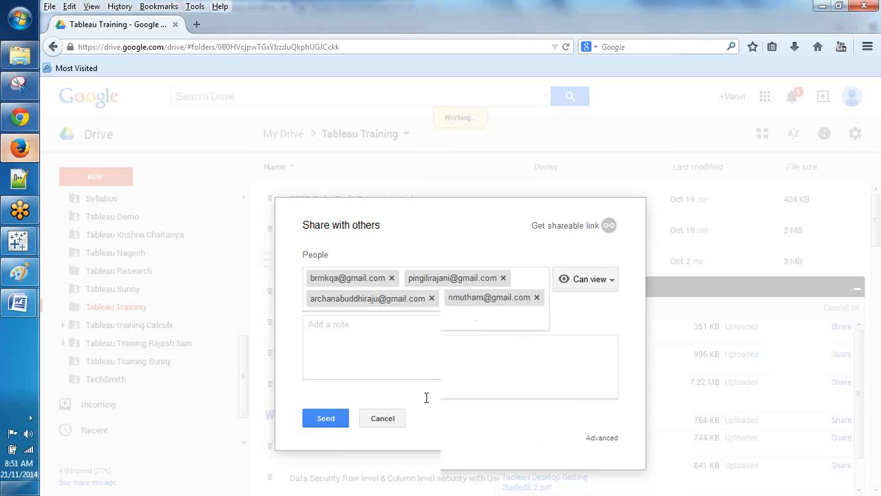
pyautogui.click(326, 435)
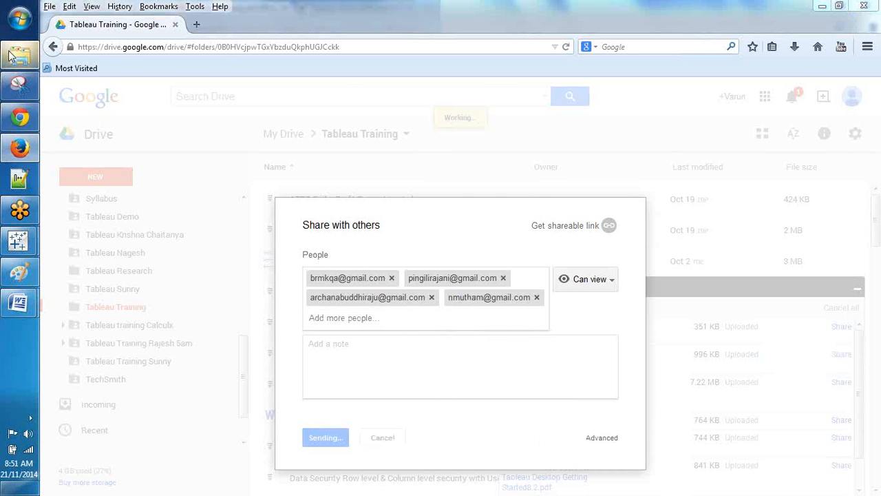
pyautogui.click(19, 55)
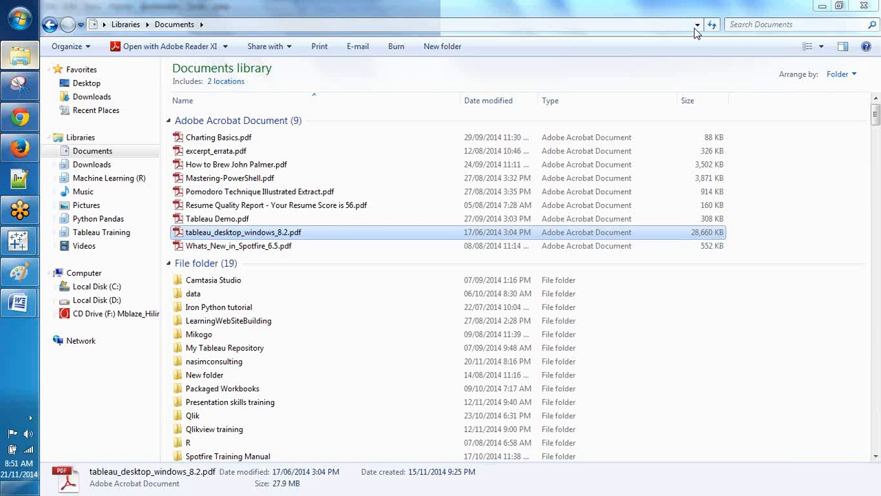
# Step: Search Documents for 'syllabus' and open Tableau Syllabus.xlsx in Excel, selecting the Intro topics
pyautogui.click(747, 25)
pyautogui.write('syllabus')
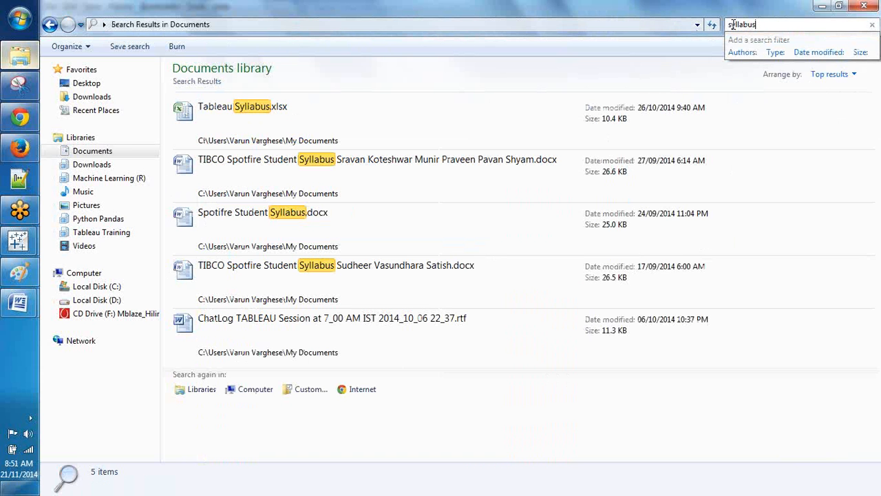
pyautogui.click(224, 112)
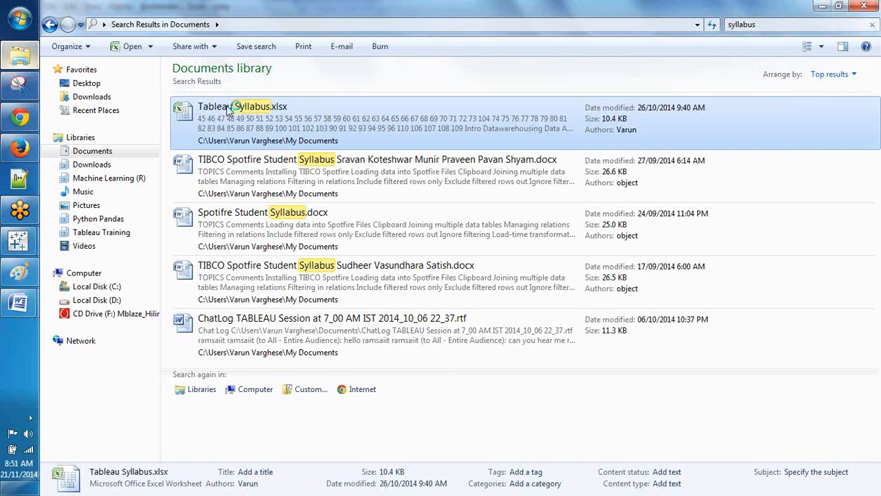
pyautogui.doubleClick(229, 111)
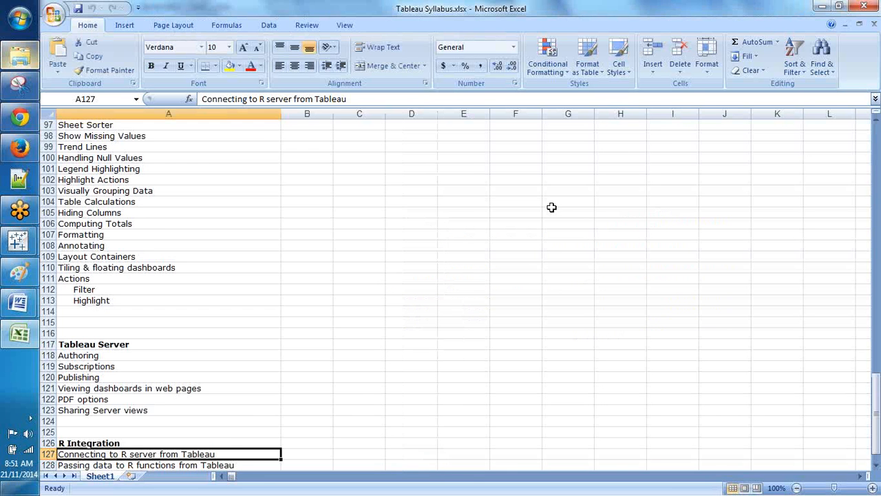
pyautogui.hotkey('ctrl', 'Home')
pyautogui.moveTo(110, 135); pyautogui.dragTo(110, 333)
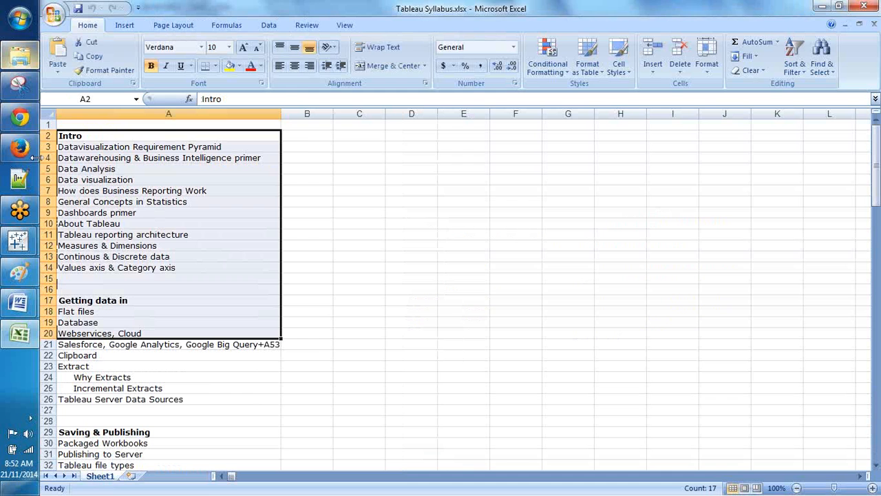
# Step: Search the Documents library for 'tableau' and browse the matching files
pyautogui.click(20, 55)
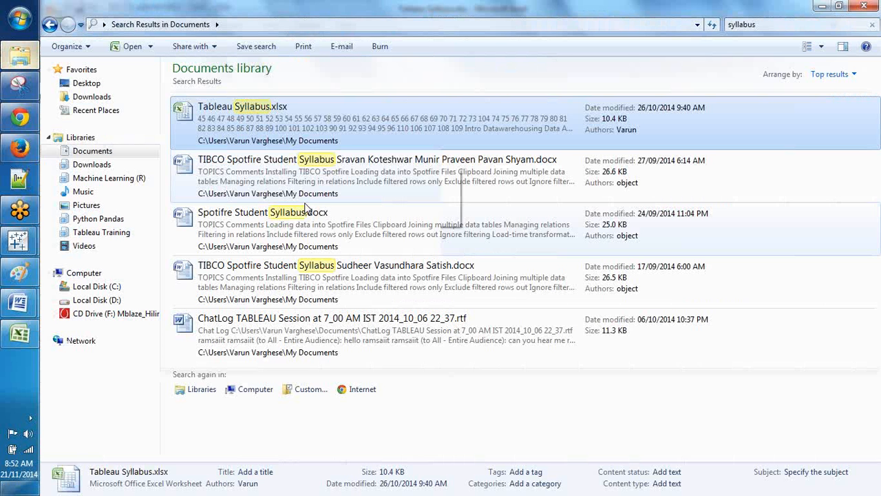
pyautogui.click(764, 25)
pyautogui.write('tableau')
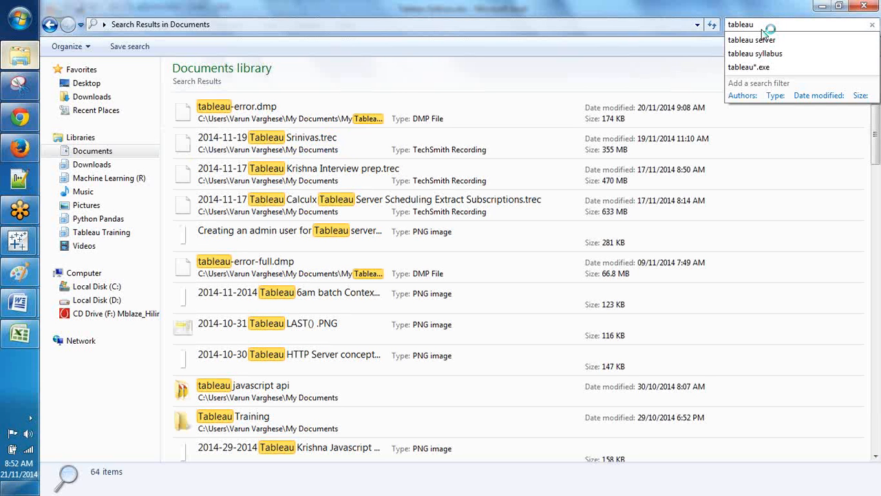
pyautogui.scroll(-2, 724, 55)
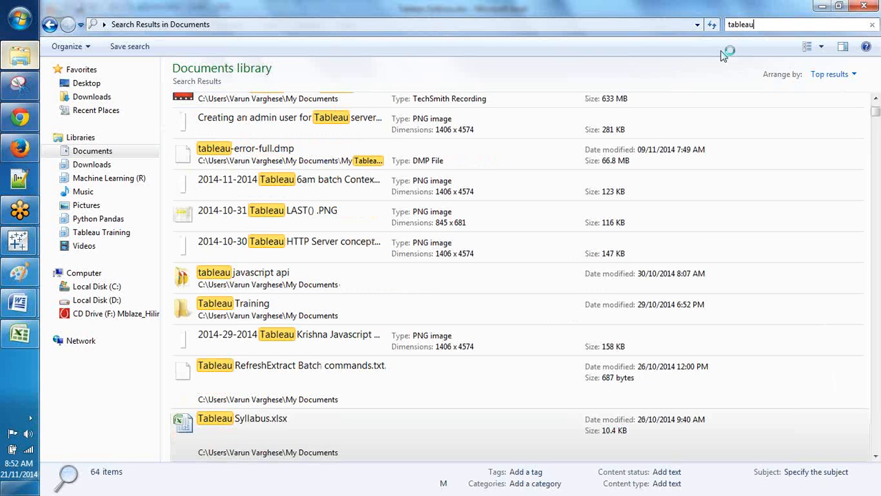
pyautogui.click(310, 181)
pyautogui.scroll(-10, 373, 118)
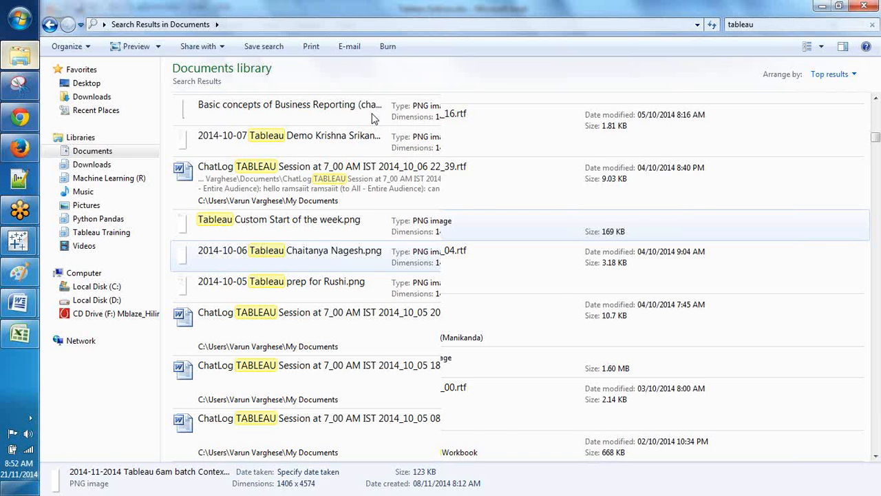
pyautogui.scroll(-3, 309, 172)
# Step: Search Downloads for 'syllabus', look at the Spotfire syllabus files, then clear the search
pyautogui.click(92, 164)
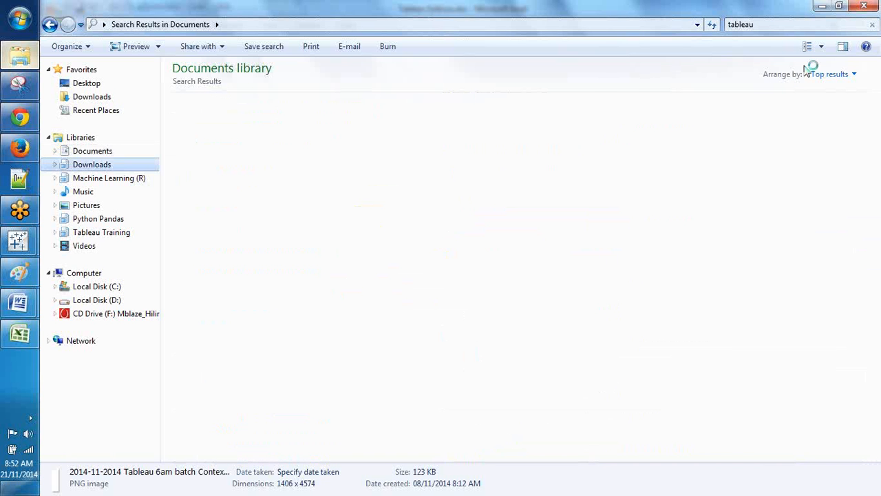
pyautogui.click(781, 26)
pyautogui.write('syllabus')
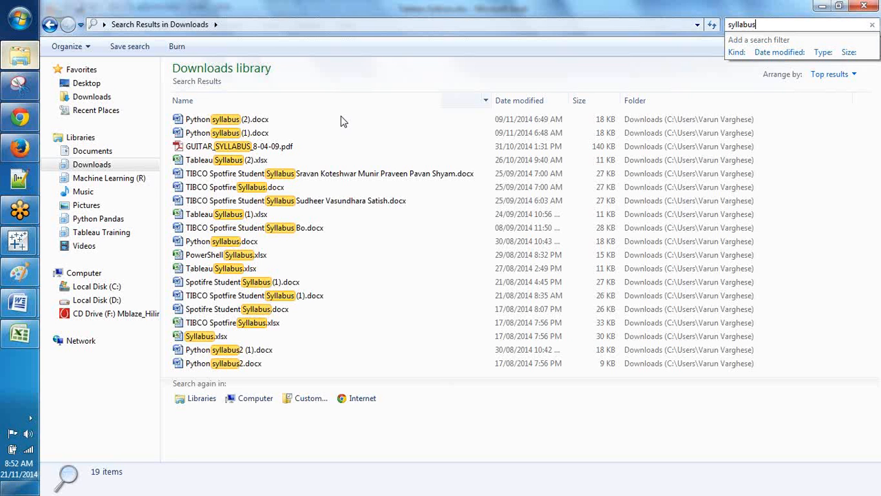
pyautogui.click(326, 173)
pyautogui.click(311, 230)
pyautogui.click(807, 25)
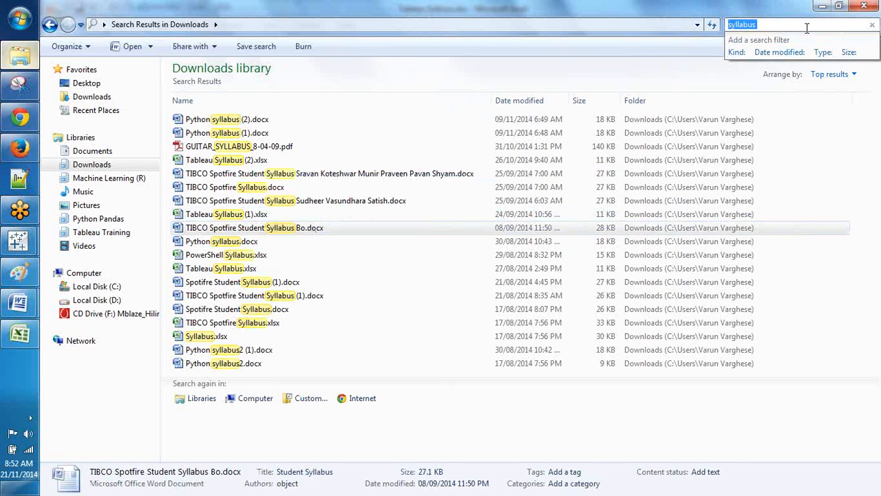
pyautogui.press('BackSpace')
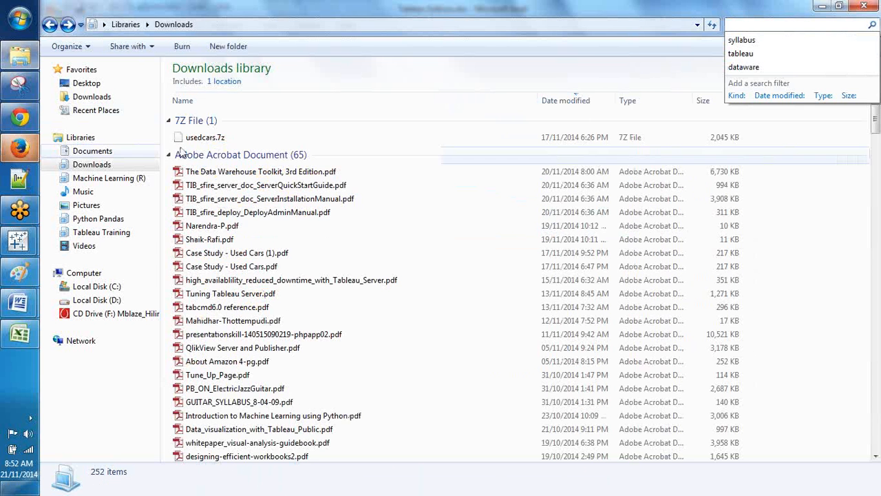
pyautogui.click(119, 152)
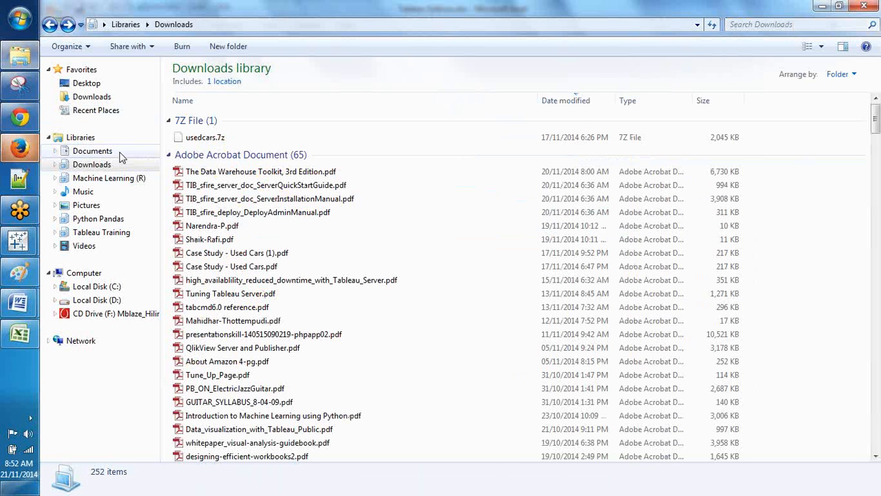
# Step: Rerun the 'syllabus' search in the Documents library to list its five results
pyautogui.click(120, 155)
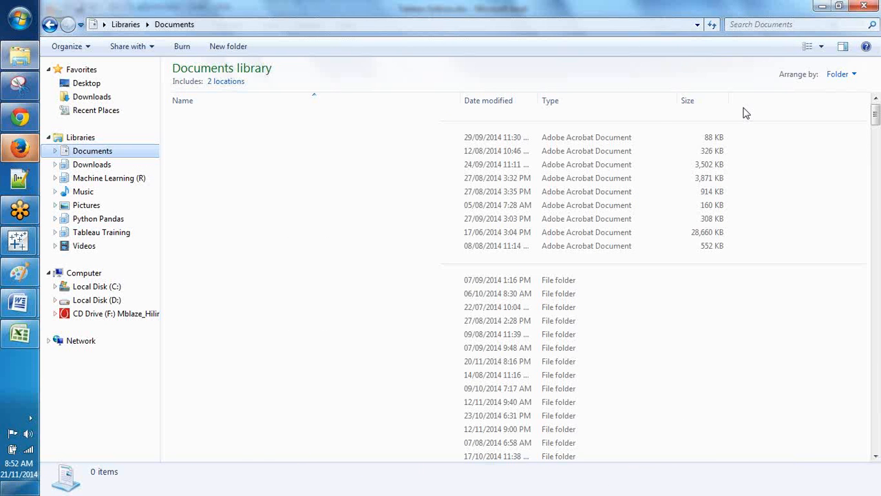
pyautogui.click(729, 24)
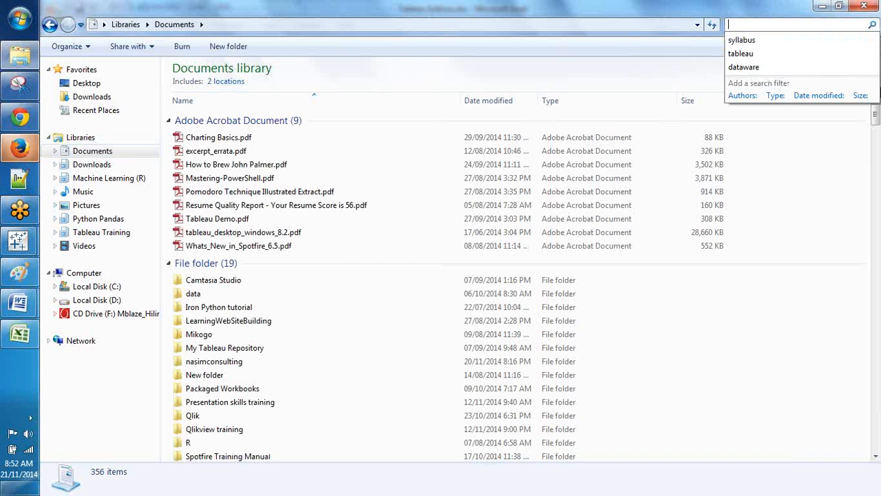
pyautogui.click(741, 40)
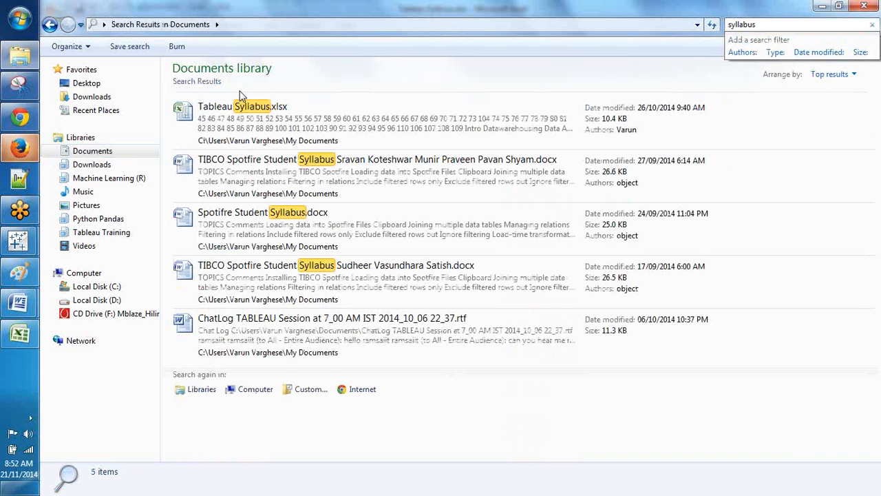
# Step: Drag Tableau Syllabus.xlsx into Drive's Tableau Training folder and check the upload panel
pyautogui.moveTo(241, 106); pyautogui.dragTo(472, 298)
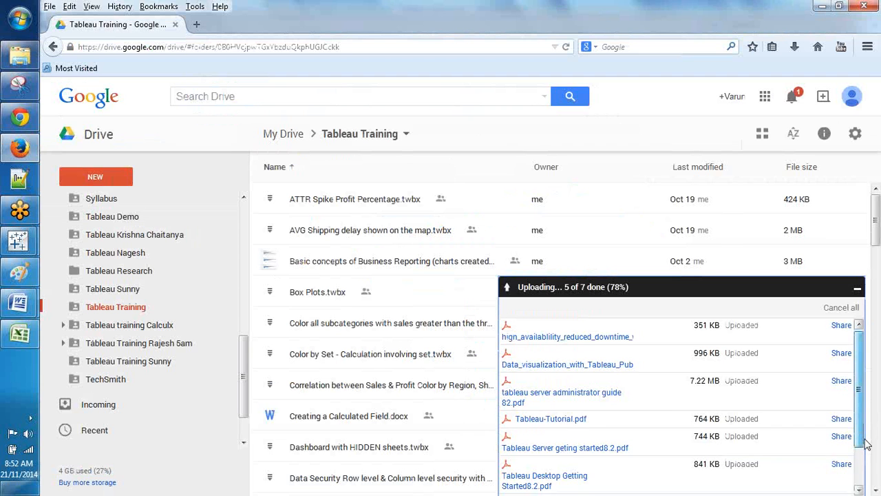
pyautogui.moveTo(865, 444); pyautogui.dragTo(869, 479)
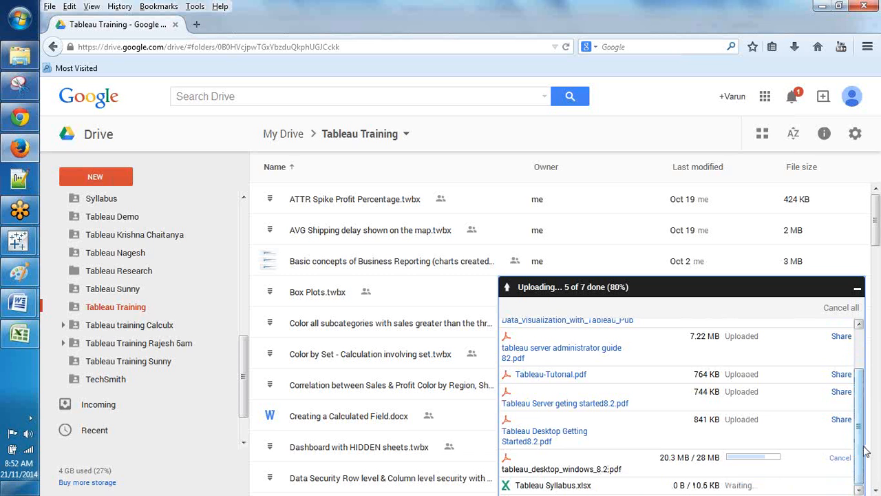
pyautogui.moveTo(866, 451); pyautogui.dragTo(862, 406)
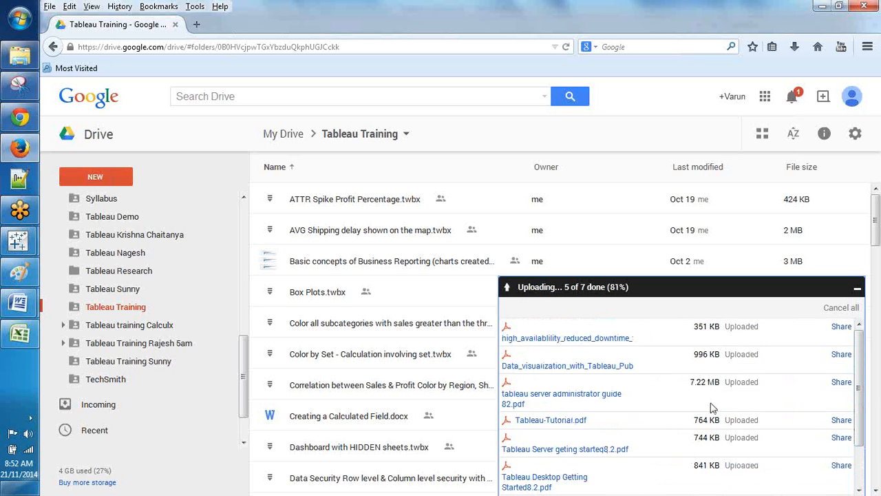
pyautogui.scroll(-2, 757, 391)
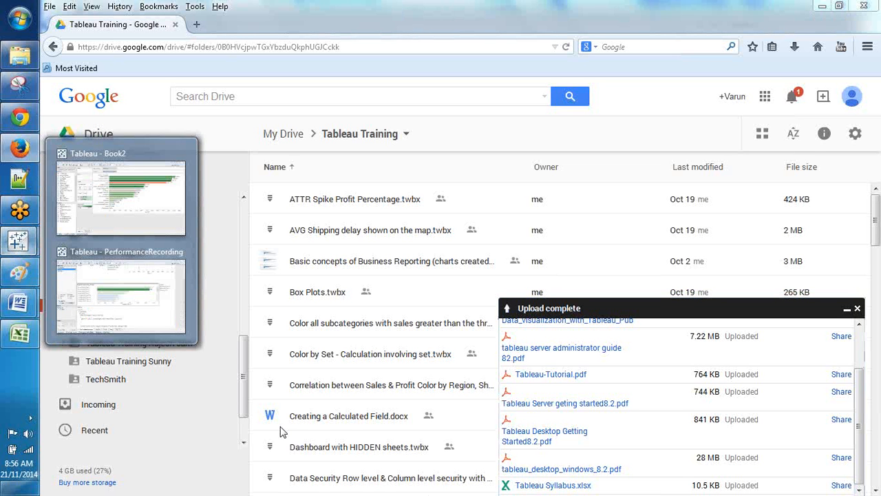
pyautogui.moveTo(135, 252)
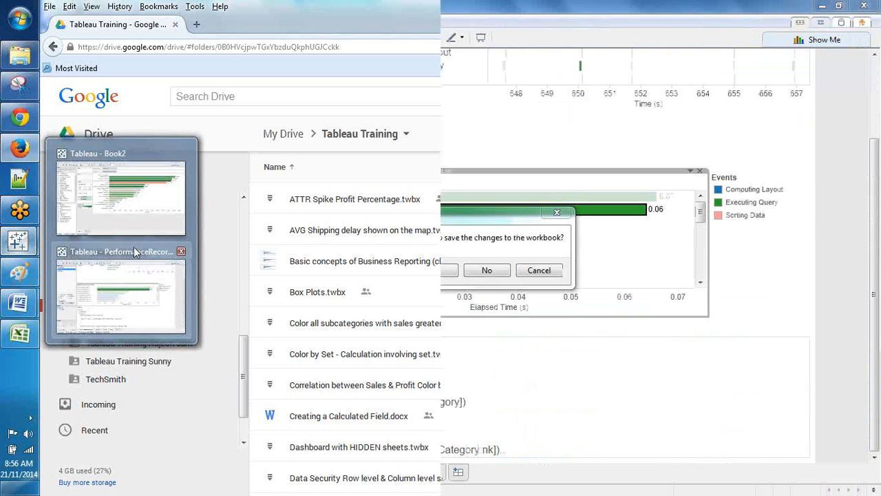
pyautogui.moveTo(3, 100)
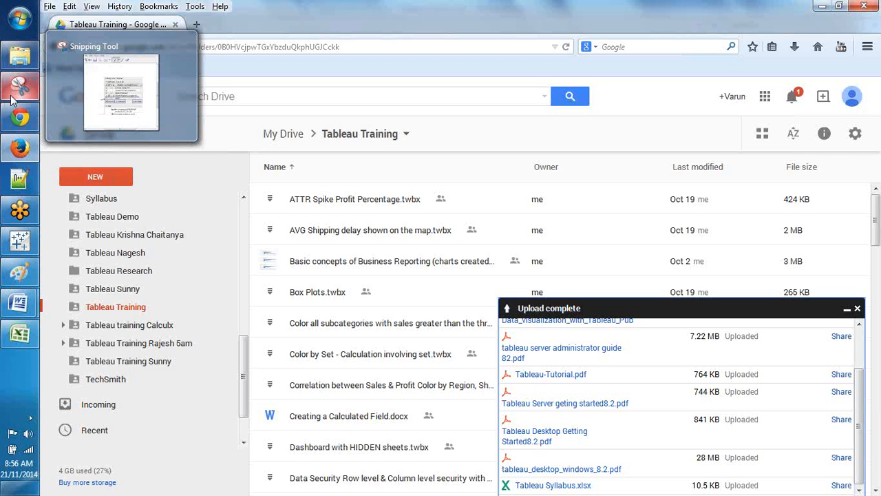
# Step: Upload two more files, including Dashboard Requirements.docx, to Tableau Training and confirm they finished
pyautogui.click(24, 60)
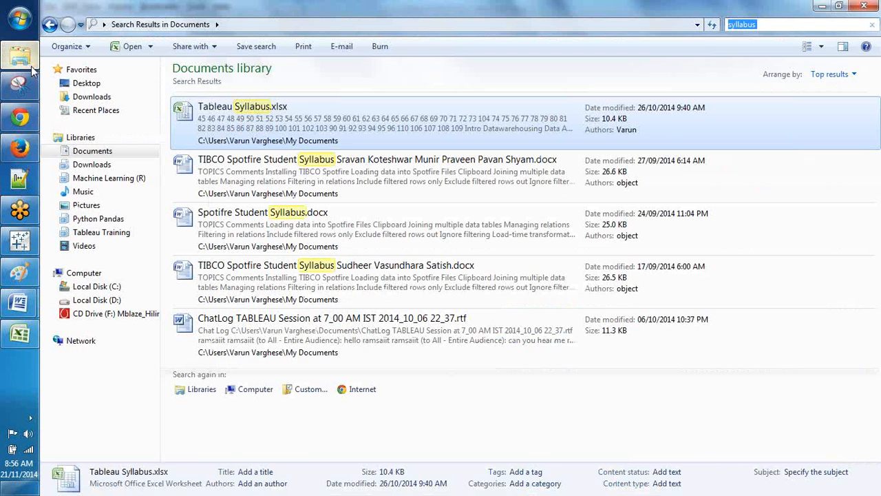
pyautogui.click(31, 71)
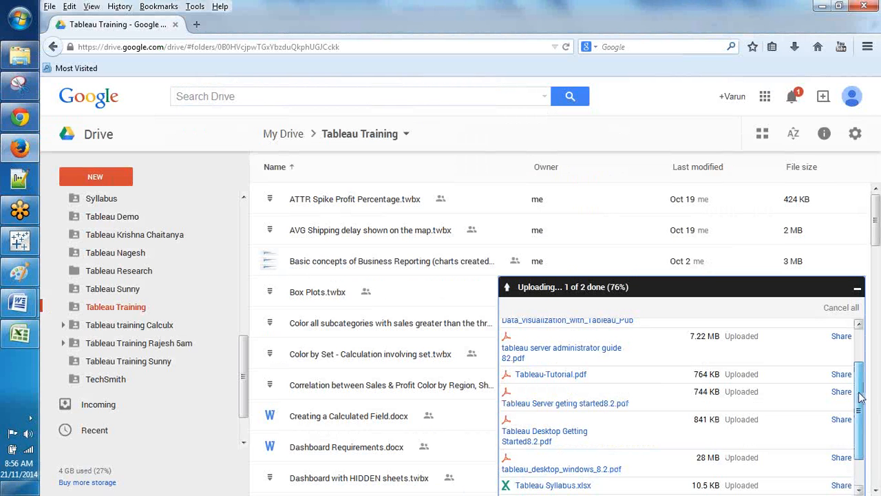
pyautogui.moveTo(859, 397); pyautogui.dragTo(817, 433)
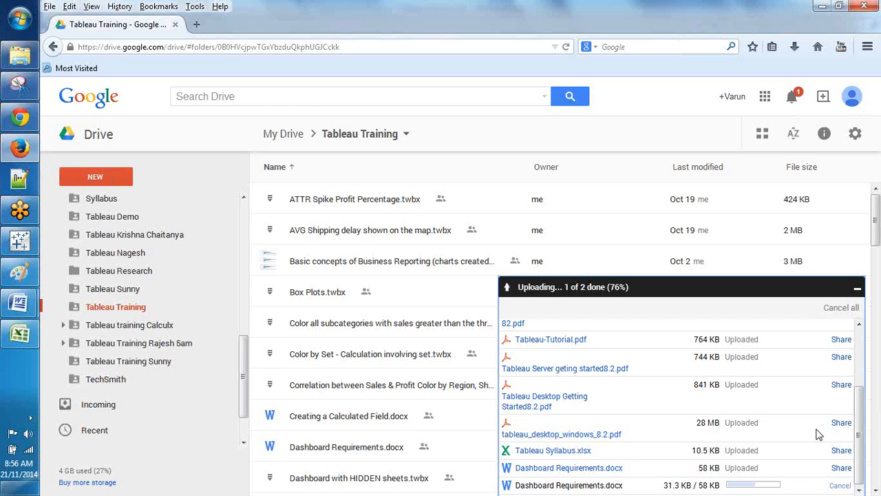
pyautogui.scroll(1, 841, 389)
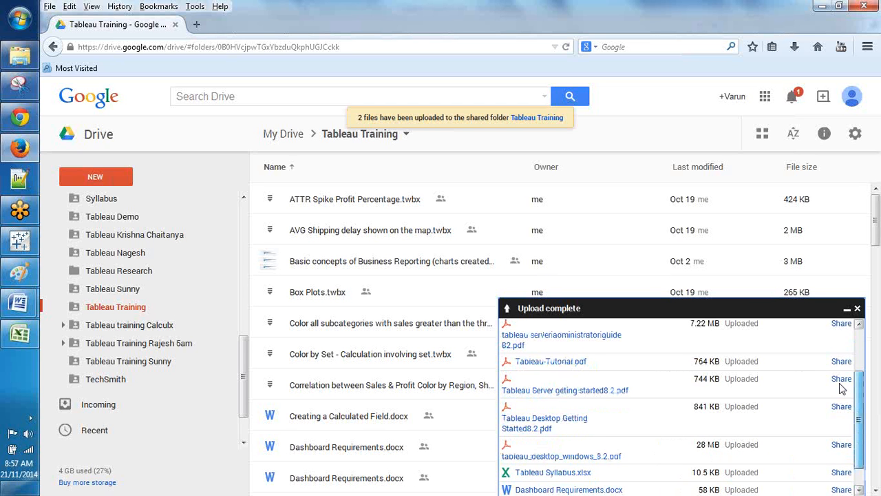
pyautogui.scroll(3, 839, 389)
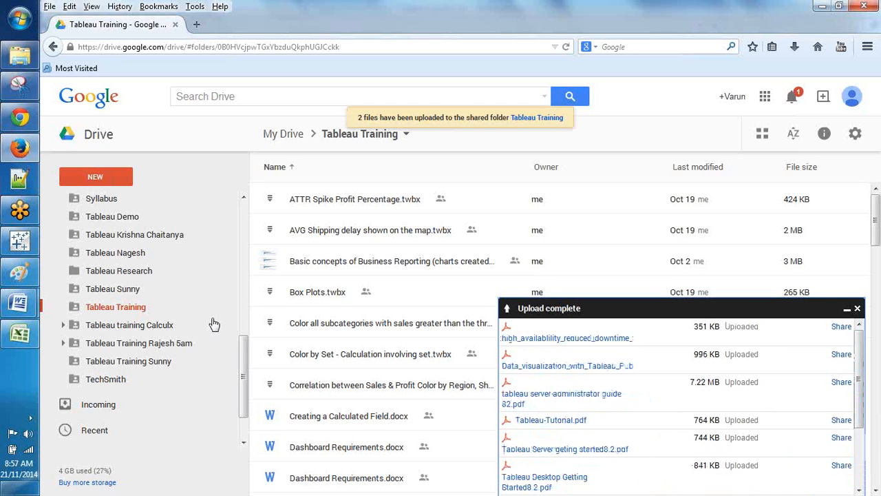
# Step: Return to Tableau, create blank Sheet 2, and put State or Province on Rows
pyautogui.click(20, 249)
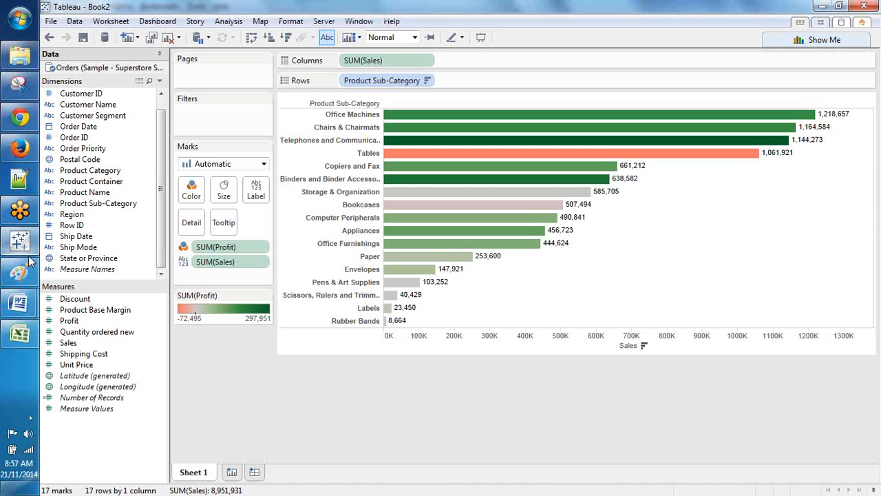
pyautogui.moveTo(19, 303)
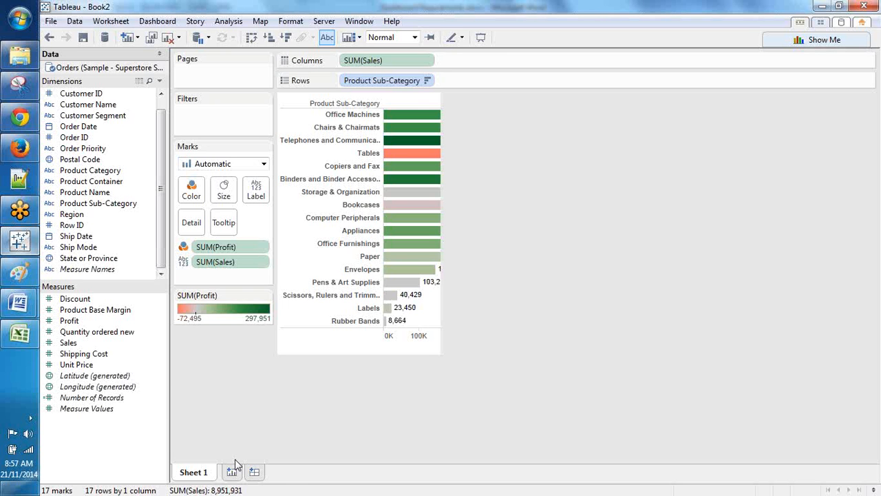
pyautogui.click(233, 470)
pyautogui.moveTo(88, 257); pyautogui.dragTo(138, 310)
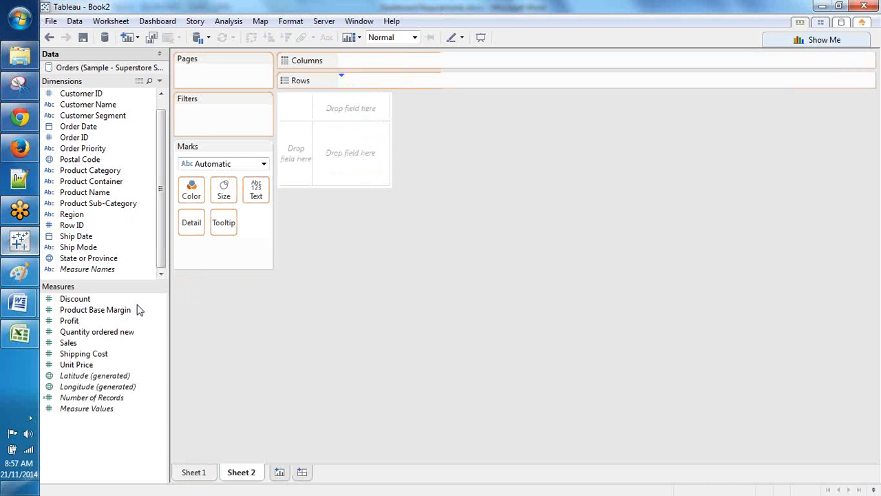
# Step: Chart Sales by state sorted descending, with sales labels and Profit colour, then add Sheet 3
pyautogui.moveTo(99, 347); pyautogui.dragTo(281, 44)
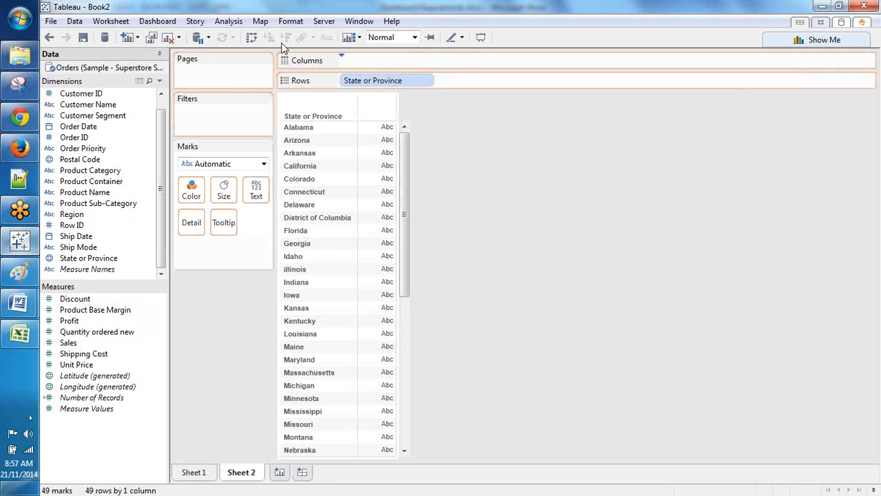
pyautogui.click(284, 39)
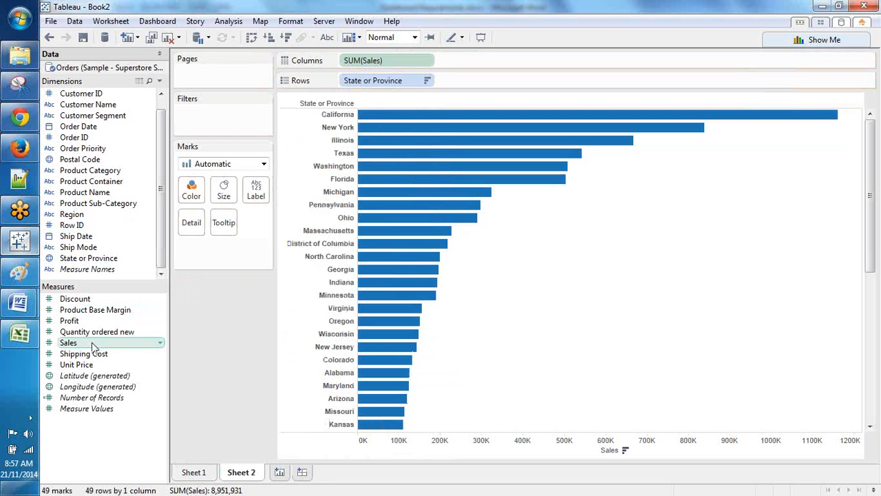
pyautogui.moveTo(91, 343); pyautogui.dragTo(265, 195)
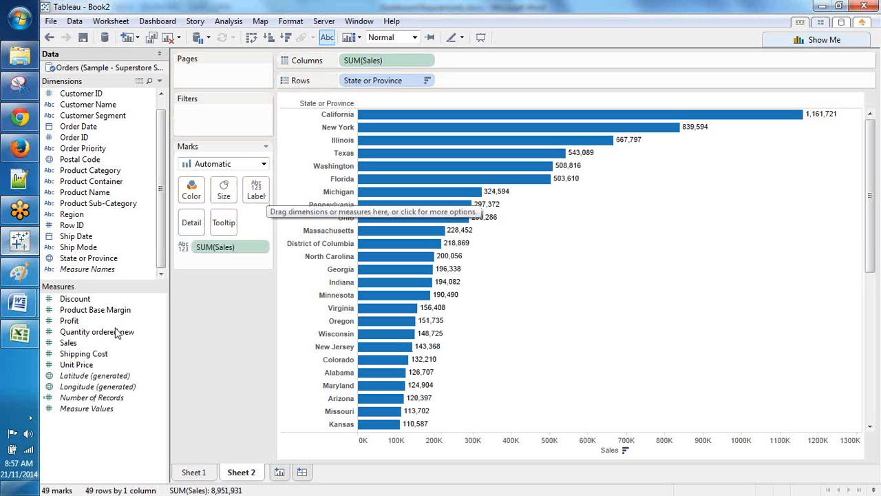
pyautogui.moveTo(69, 321); pyautogui.dragTo(191, 192)
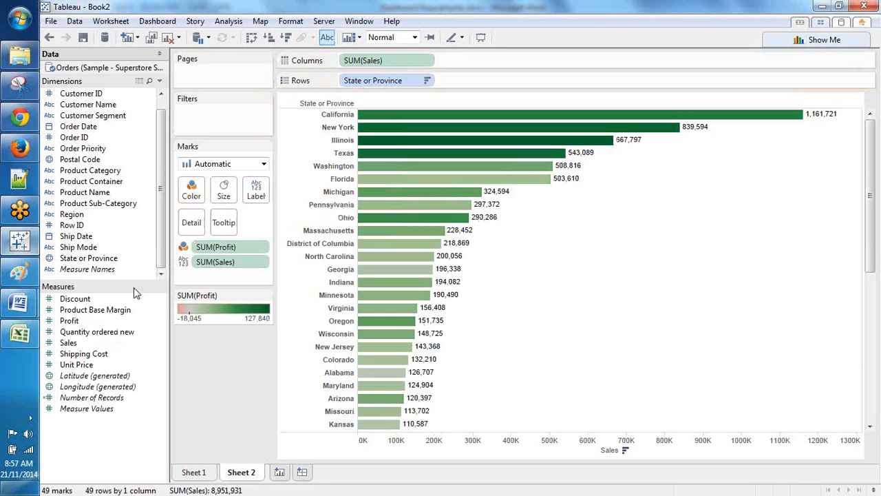
pyautogui.hotkey('ctrl', 'm')
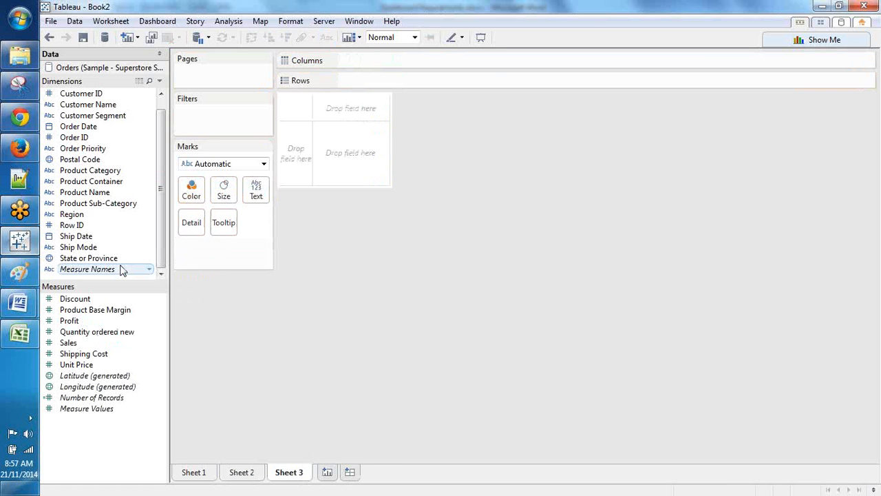
# Step: Map State or Province as a filled map shaded by Profit
pyautogui.click(117, 257)
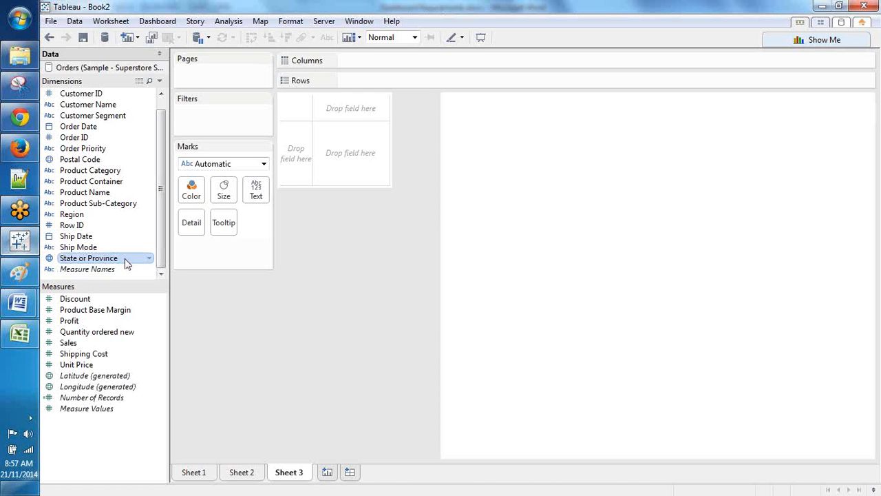
pyautogui.doubleClick(126, 263)
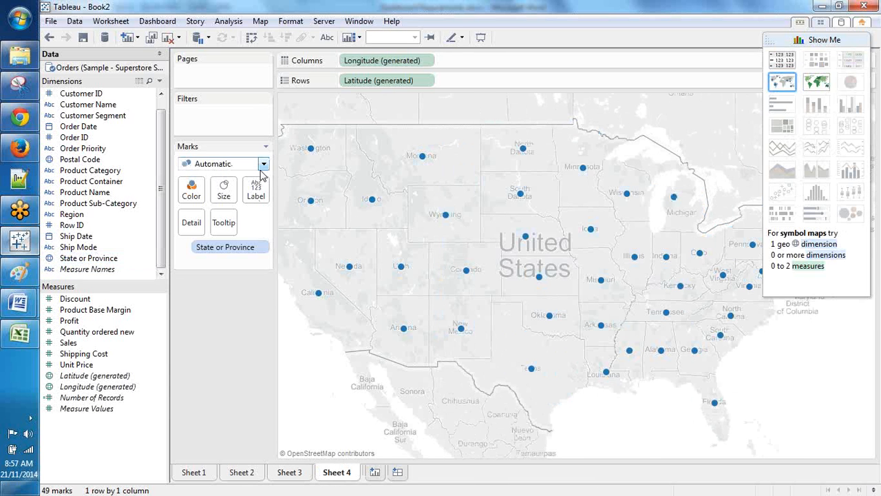
pyautogui.click(264, 163)
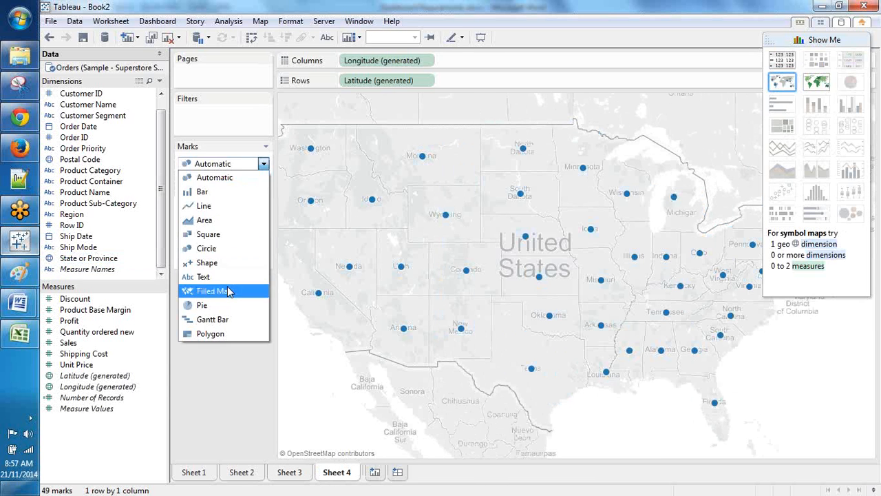
pyautogui.click(229, 292)
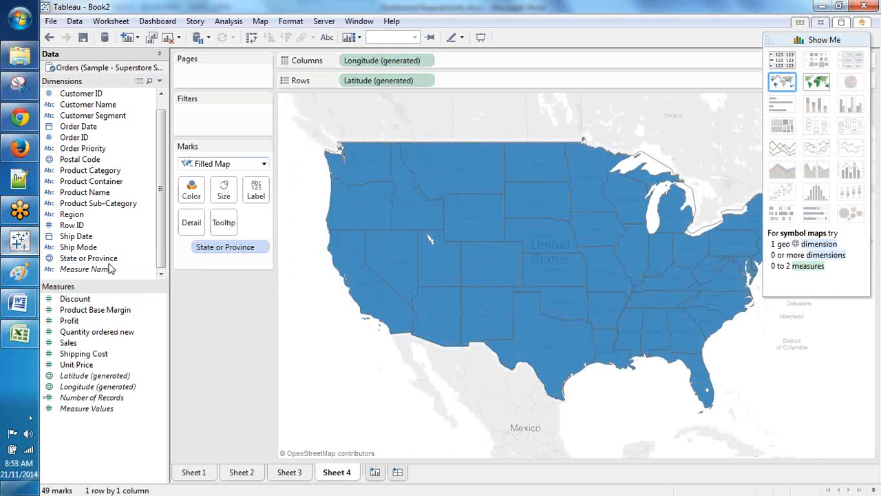
pyautogui.click(77, 342)
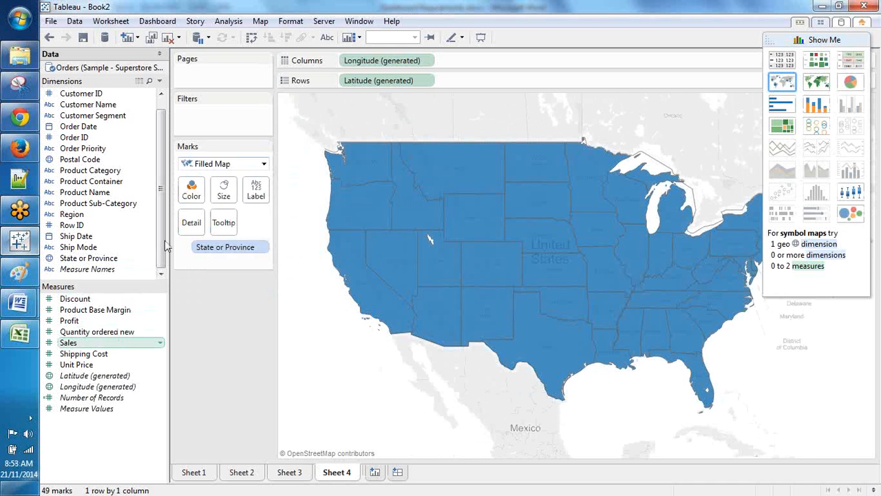
pyautogui.moveTo(165, 246); pyautogui.dragTo(199, 199)
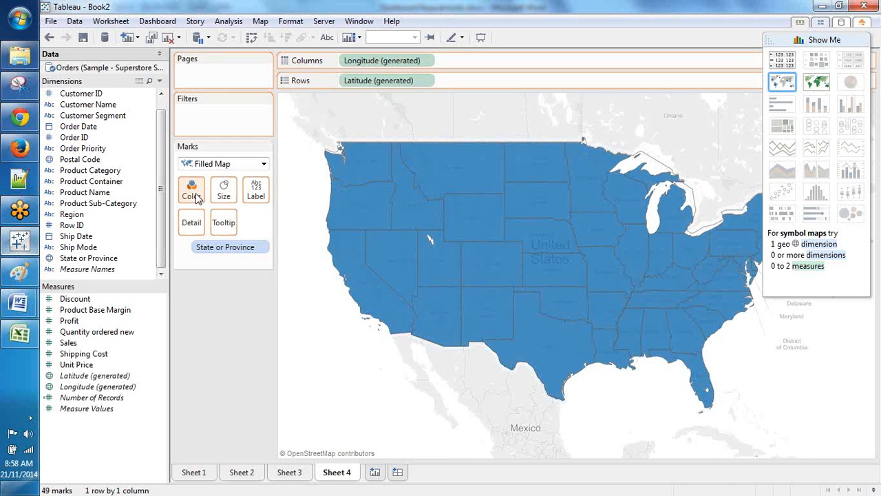
pyautogui.click(69, 320)
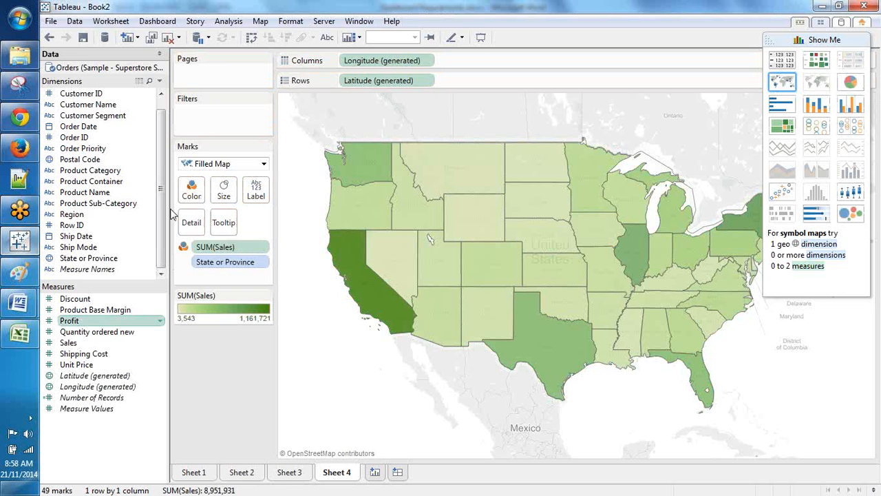
pyautogui.moveTo(172, 215); pyautogui.dragTo(224, 249)
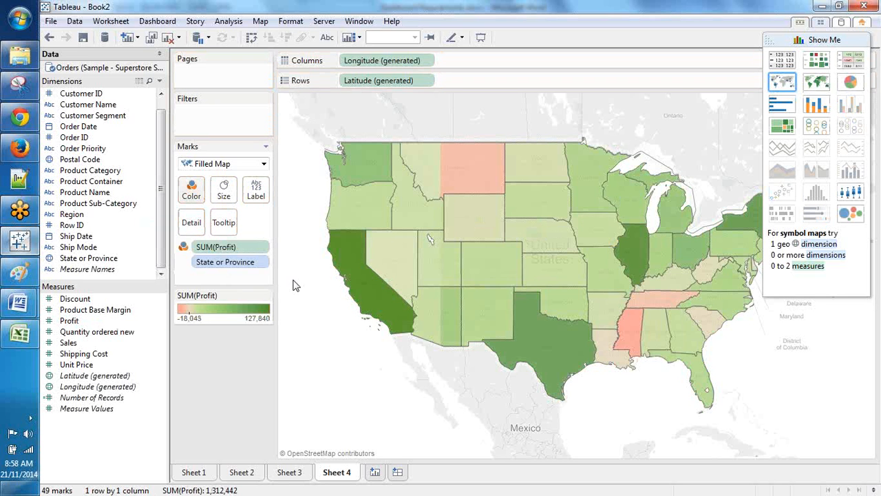
# Step: Label each state on the map with its name and sales value
pyautogui.click(110, 258)
pyautogui.moveTo(246, 207); pyautogui.dragTo(256, 198)
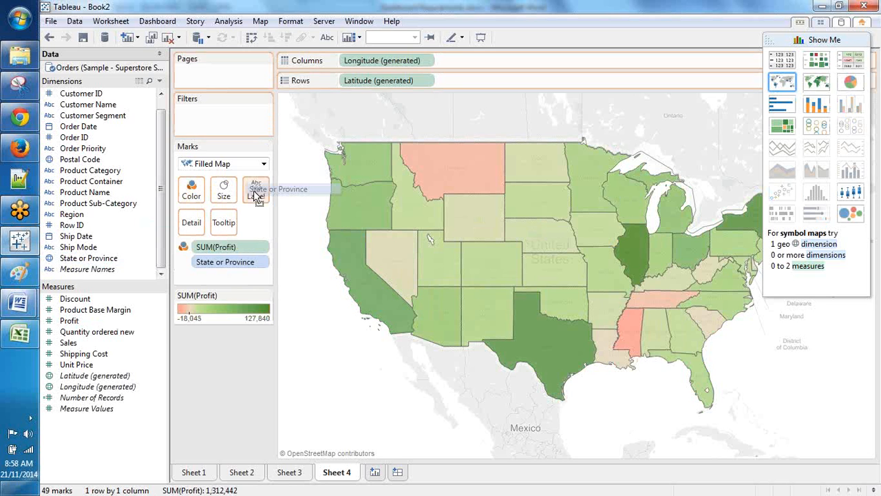
pyautogui.moveTo(256, 197); pyautogui.dragTo(257, 197)
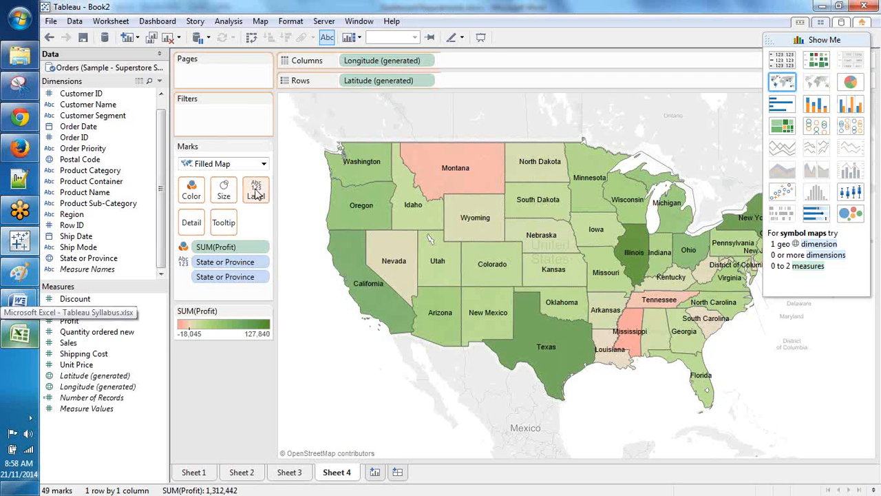
pyautogui.moveTo(256, 195); pyautogui.dragTo(256, 195)
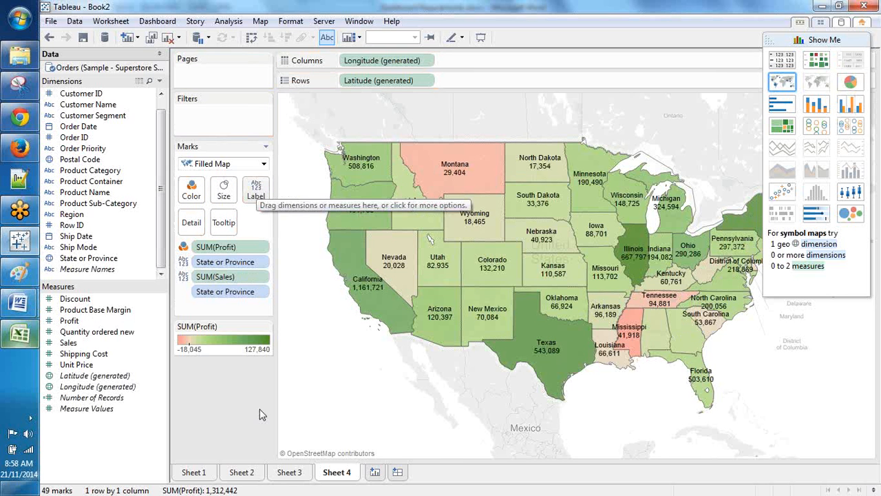
pyautogui.click(290, 476)
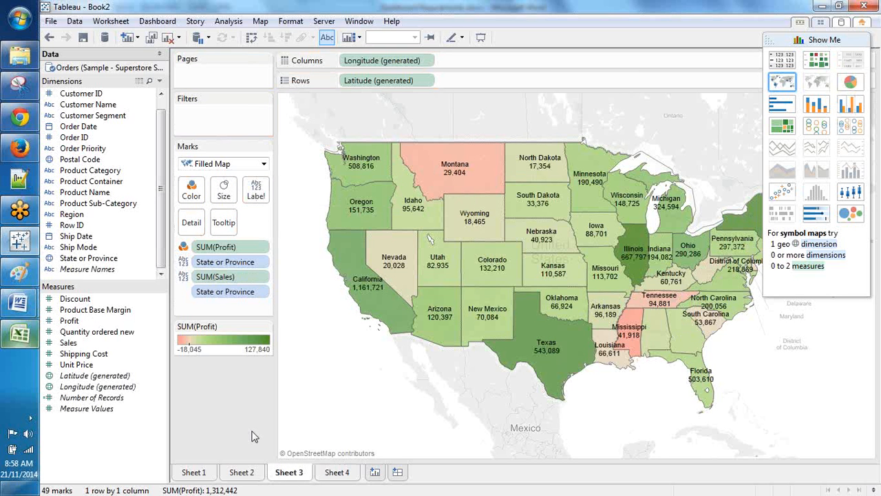
pyautogui.click(238, 474)
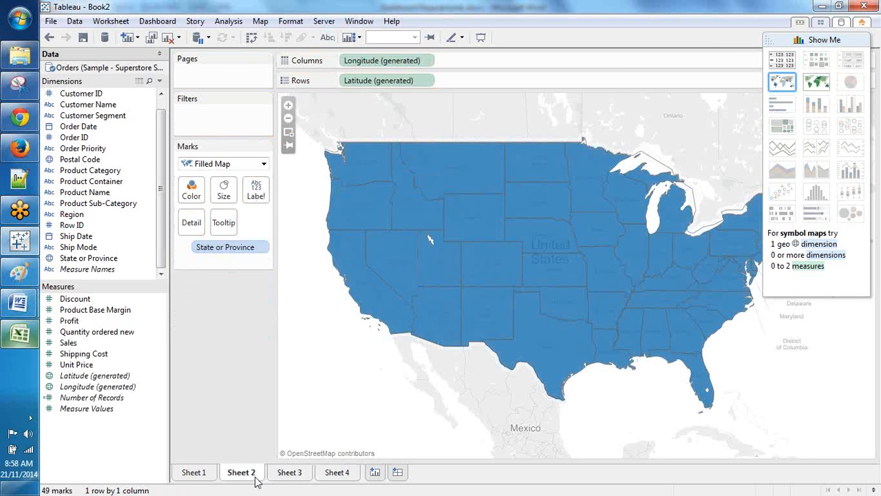
# Step: Return to the Sheet 4 map and confirm its mark type stays Filled Map
pyautogui.click(337, 472)
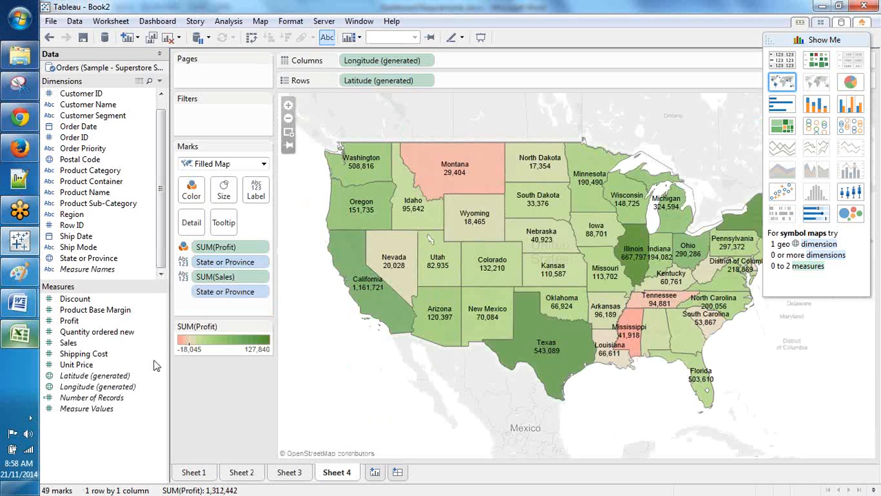
pyautogui.click(263, 167)
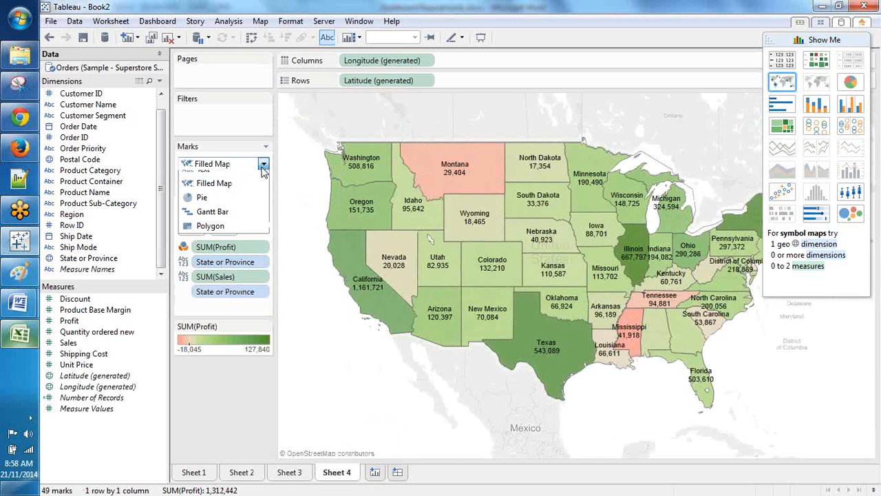
pyautogui.click(58, 63)
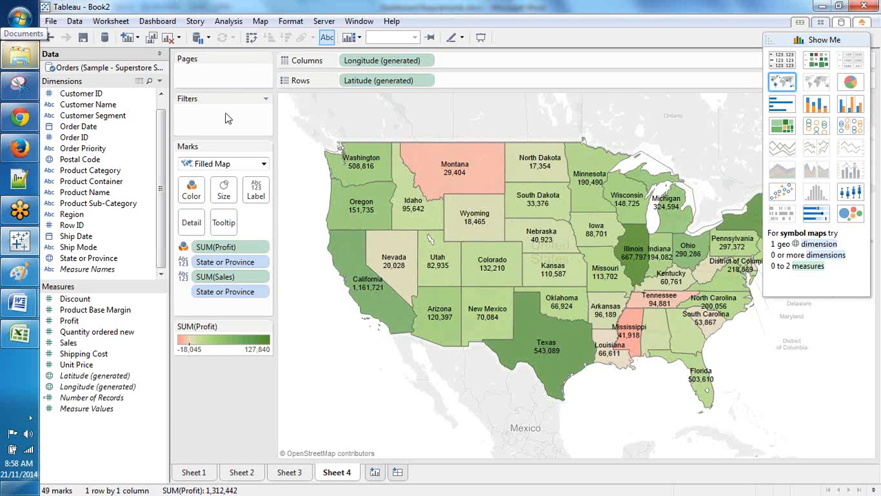
pyautogui.click(263, 164)
pyautogui.click(289, 72)
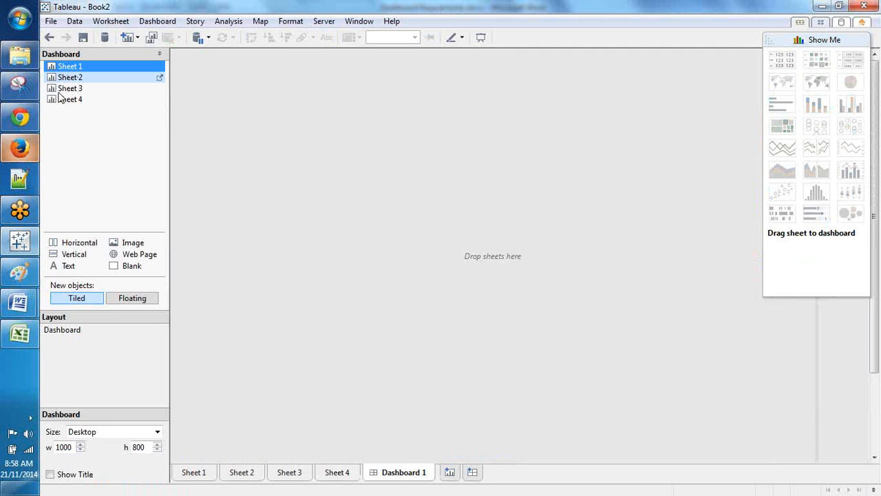
# Step: Place Sheet 1's sales bars on Dashboard 1, check the City-wise requirement in Word, then return to Tableau
pyautogui.moveTo(59, 98); pyautogui.dragTo(593, 242)
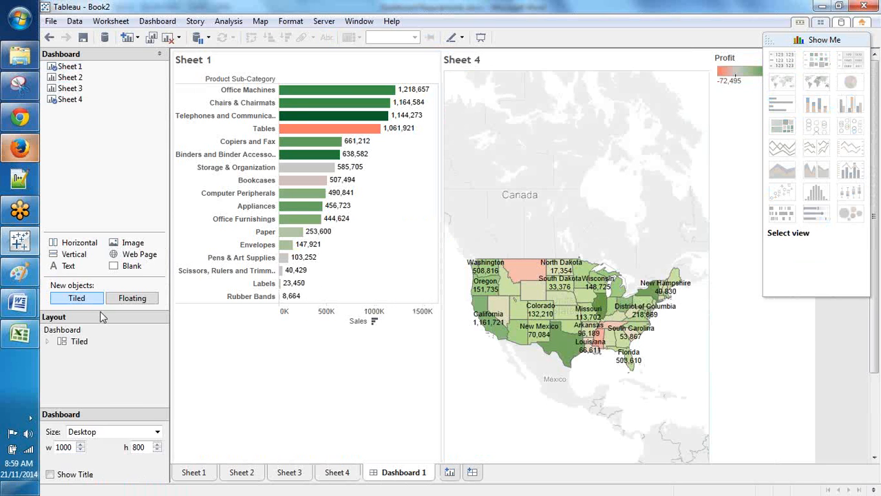
pyautogui.click(20, 303)
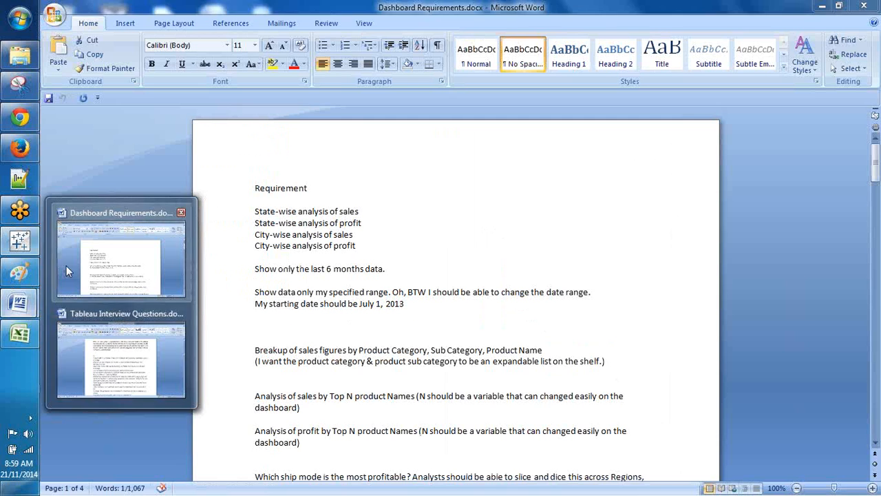
pyautogui.click(66, 266)
pyautogui.moveTo(256, 245); pyautogui.dragTo(292, 245)
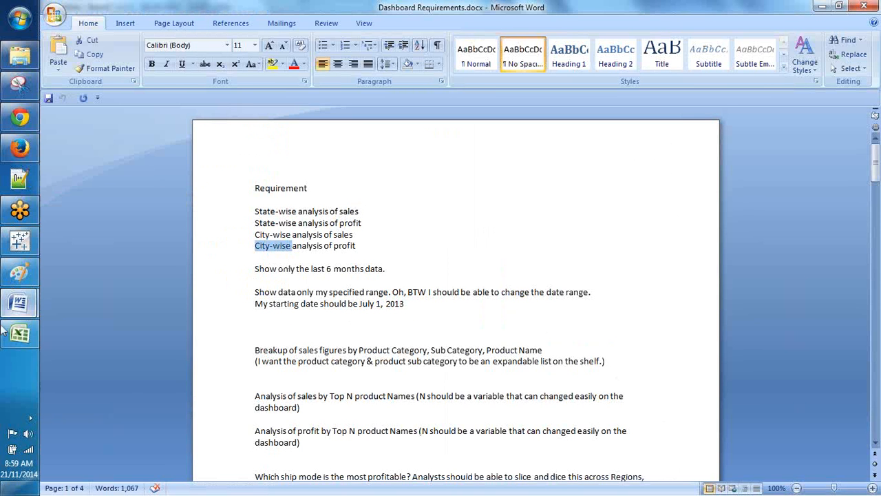
pyautogui.moveTo(21, 327)
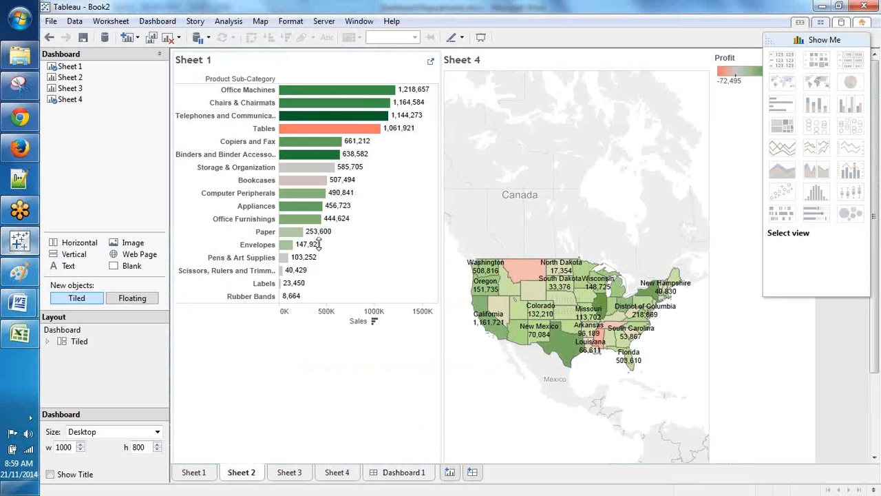
pyautogui.click(37, 254)
# Step: From Sheet 3, create Sheet 5 and double-click City to plot every US city as a symbol map
pyautogui.click(289, 472)
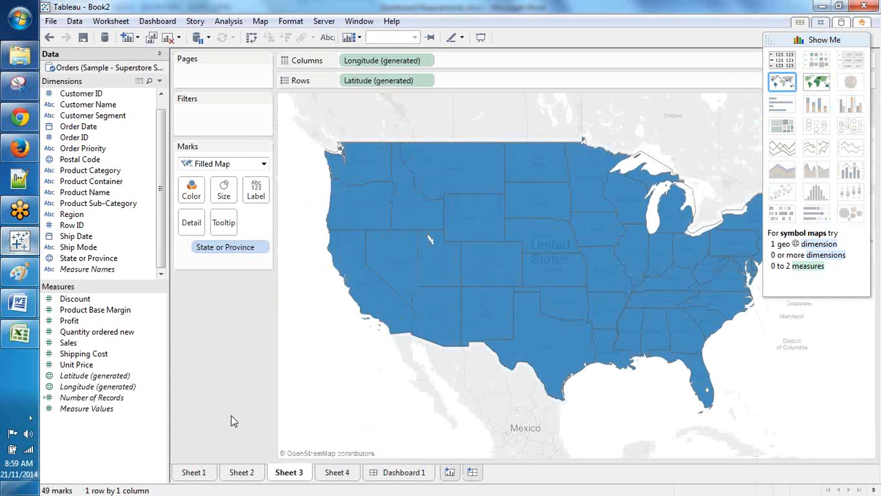
pyautogui.hotkey('ctrl', 'm')
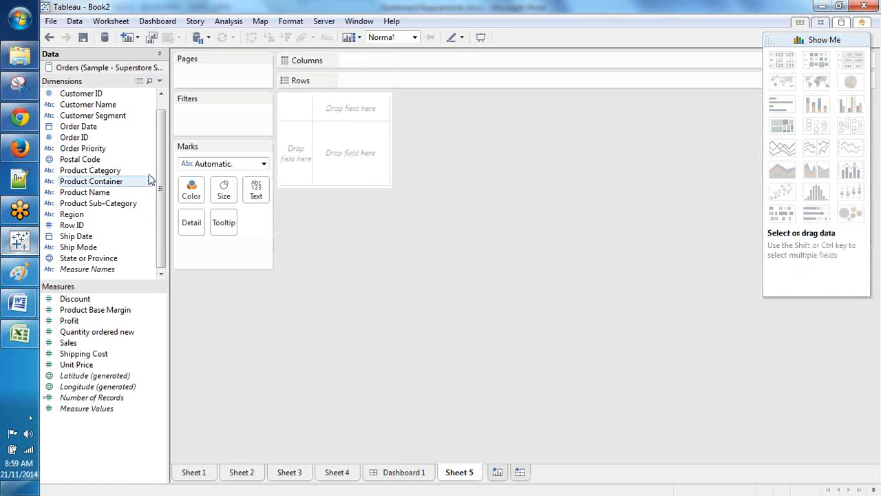
pyautogui.scroll(1, 163, 156)
pyautogui.click(66, 95)
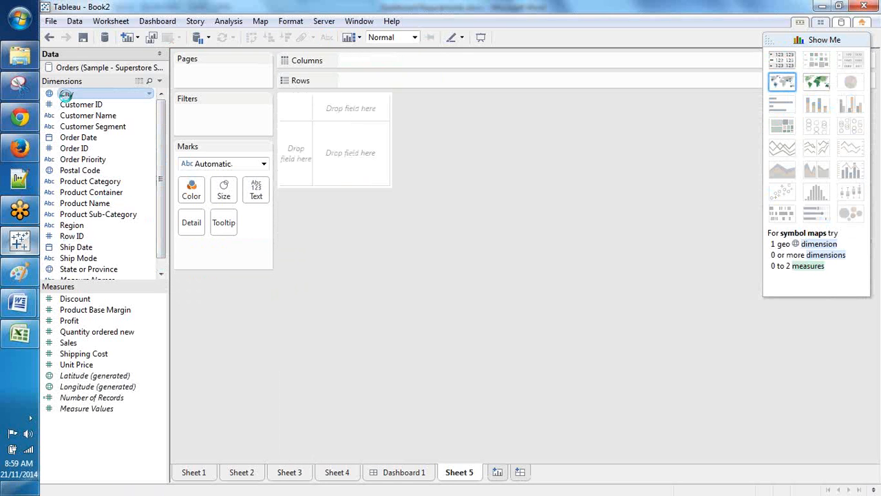
pyautogui.doubleClick(66, 97)
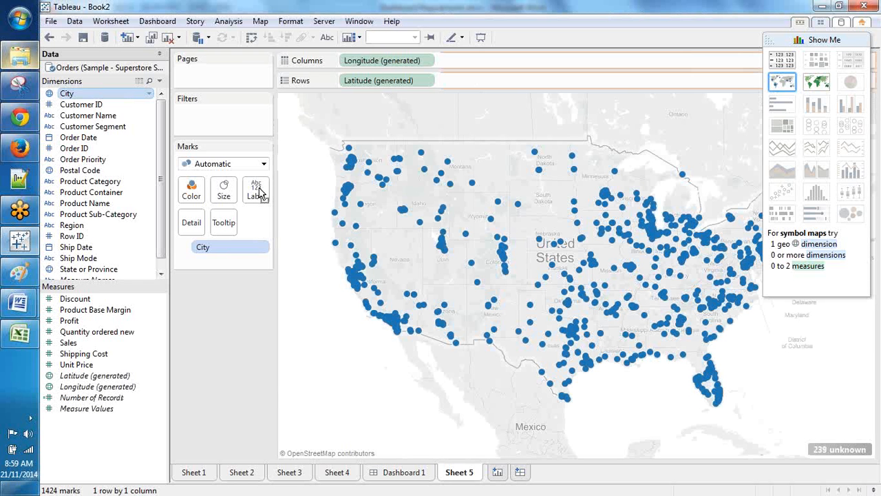
# Step: Label the city dots with city names, size them by SUM(Sales), and enlarge them
pyautogui.moveTo(259, 195); pyautogui.dragTo(258, 196)
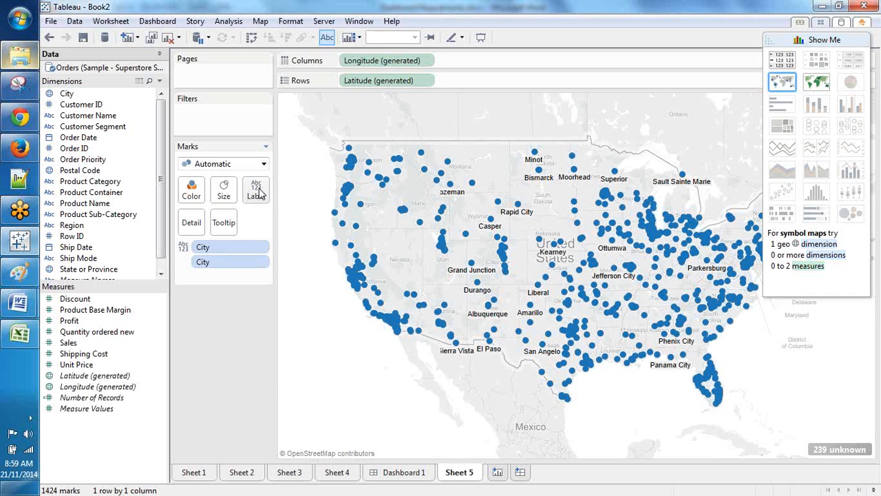
pyautogui.click(68, 342)
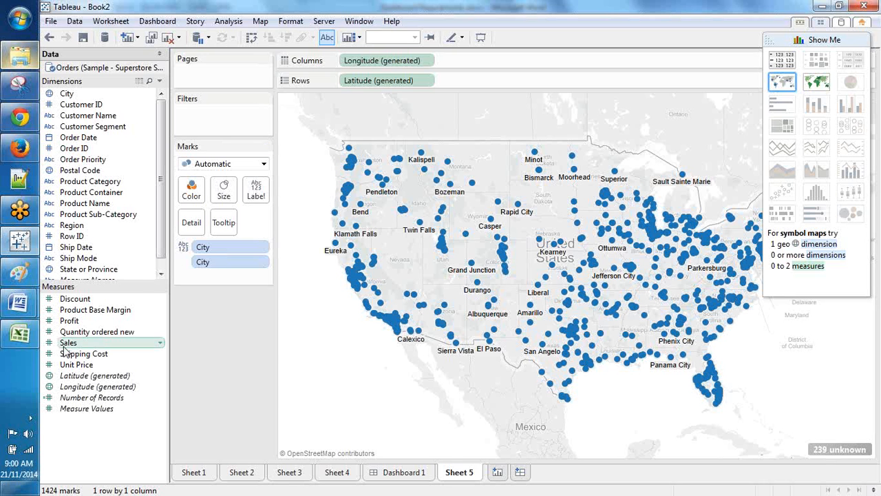
pyautogui.moveTo(103, 342); pyautogui.dragTo(222, 199)
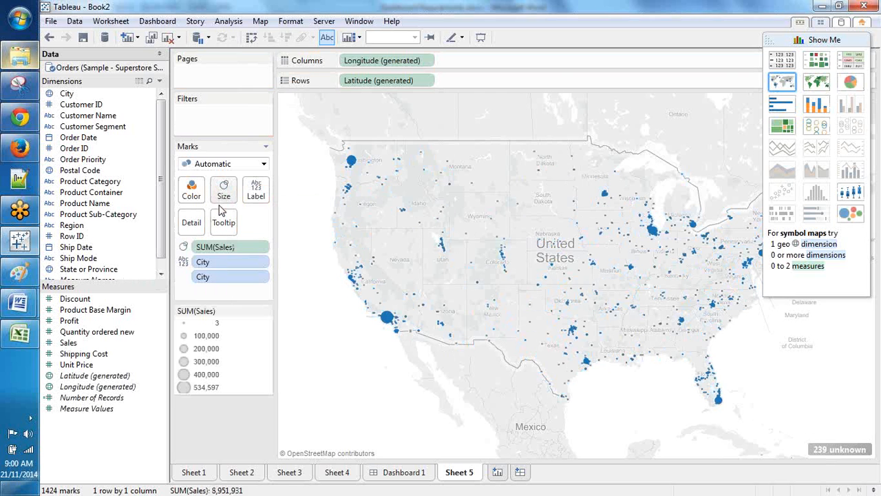
pyautogui.click(223, 192)
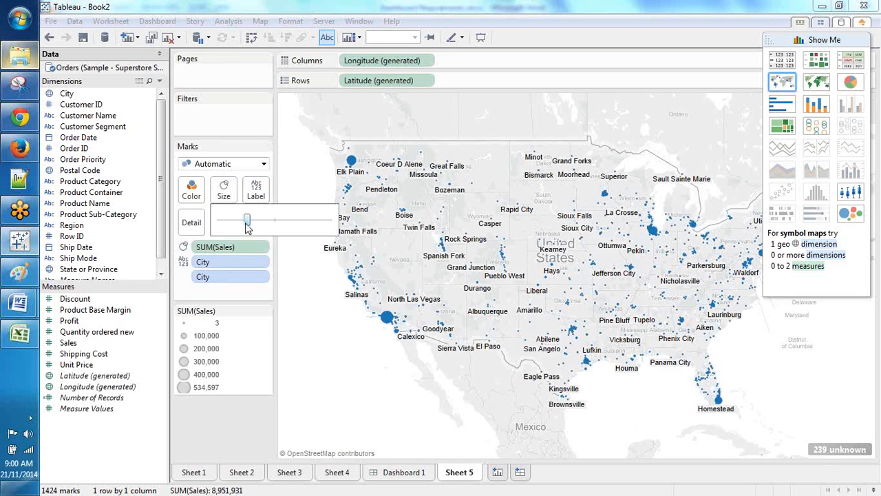
pyautogui.moveTo(260, 220); pyautogui.dragTo(263, 221)
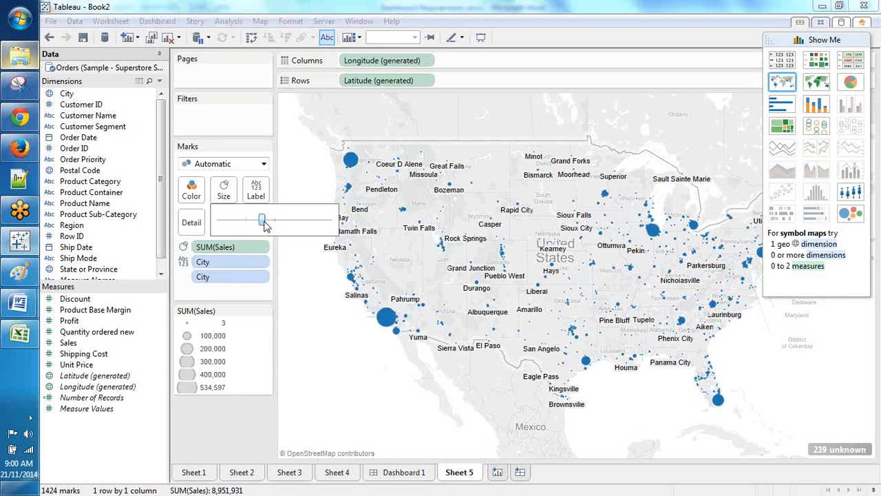
pyautogui.moveTo(265, 223); pyautogui.dragTo(270, 223)
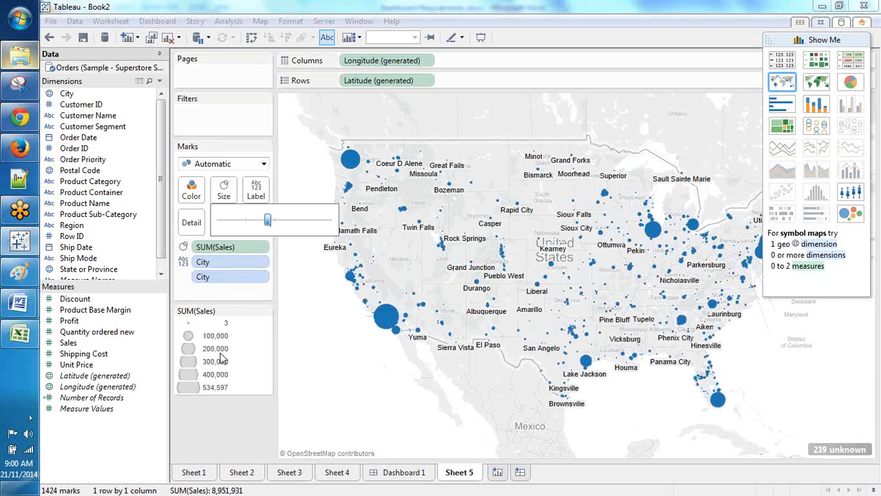
# Step: Make the city dots 67% transparent with black borders
pyautogui.click(191, 189)
pyautogui.moveTo(256, 322); pyautogui.dragTo(238, 324)
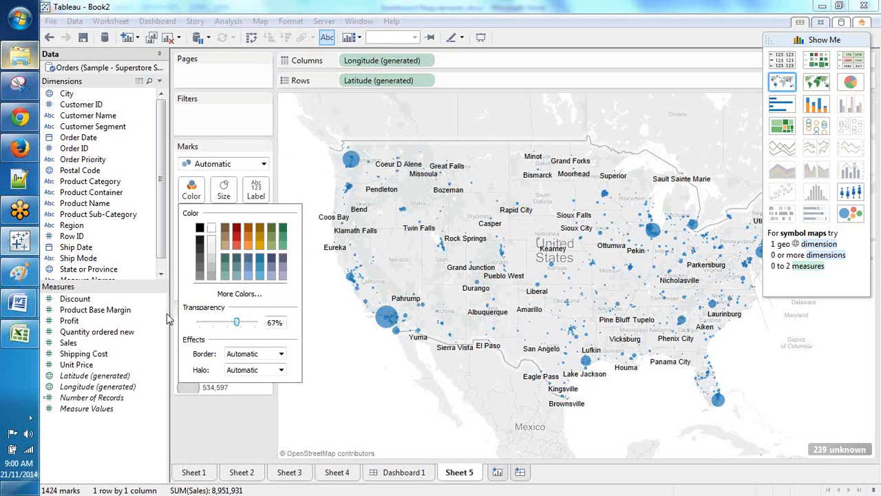
pyautogui.click(242, 353)
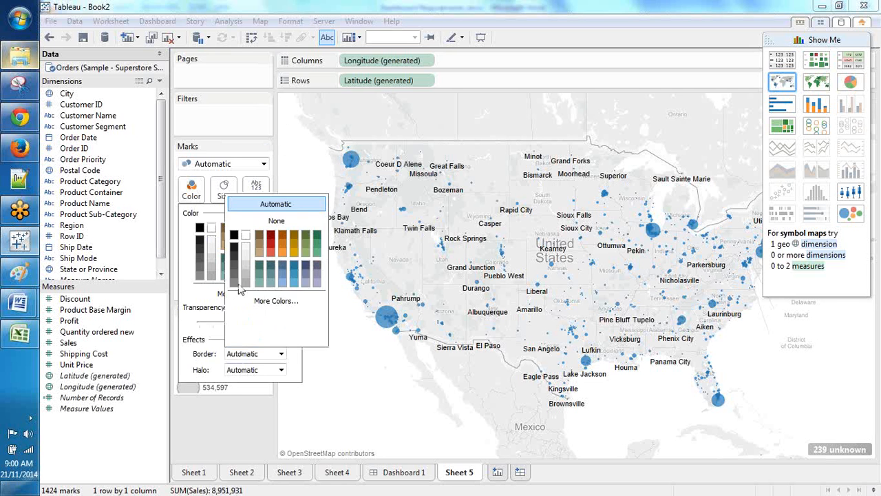
pyautogui.click(234, 235)
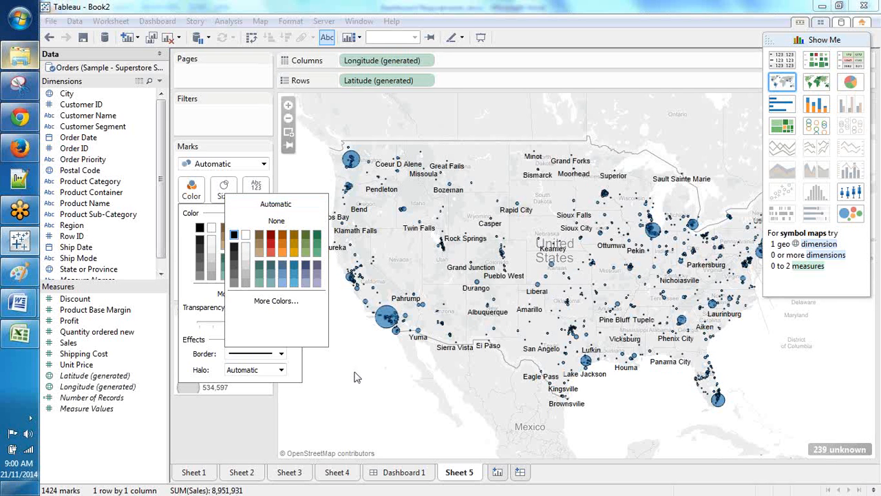
pyautogui.click(387, 325)
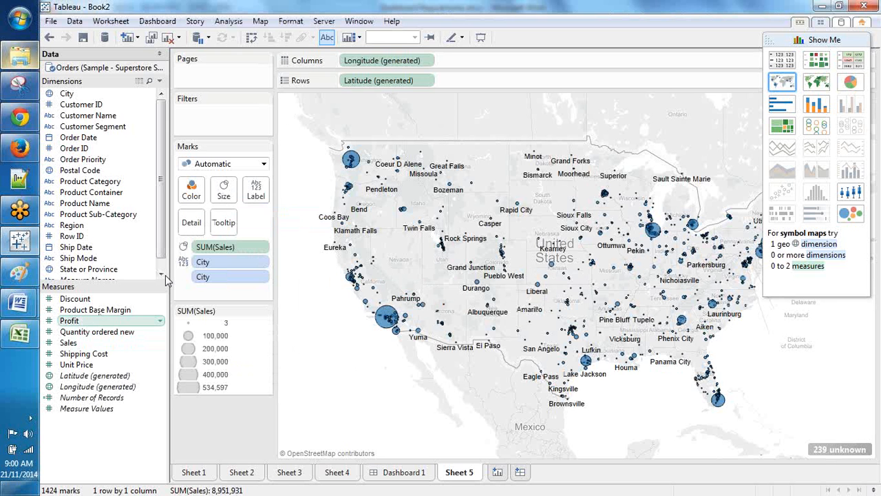
# Step: Add Profit to Detail on the city map, then bring the Dashboard Requirements document forward in Word
pyautogui.moveTo(98, 320); pyautogui.dragTo(192, 226)
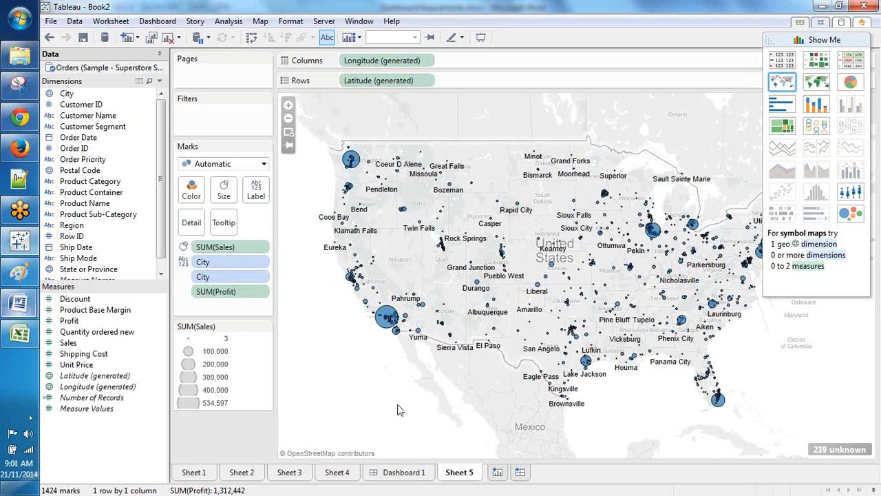
pyautogui.click(31, 311)
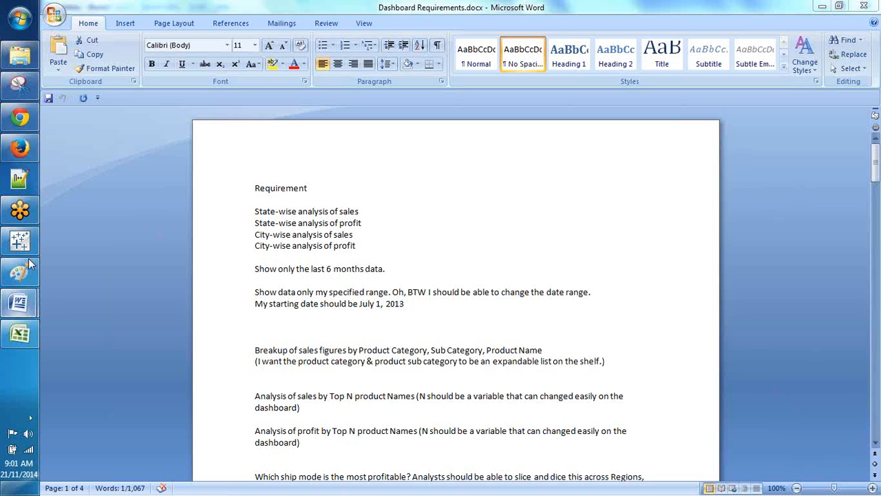
# Step: After reviewing the requirements, bring Tableau's Sheet 5 city map back to the front
pyautogui.moveTo(29, 258)
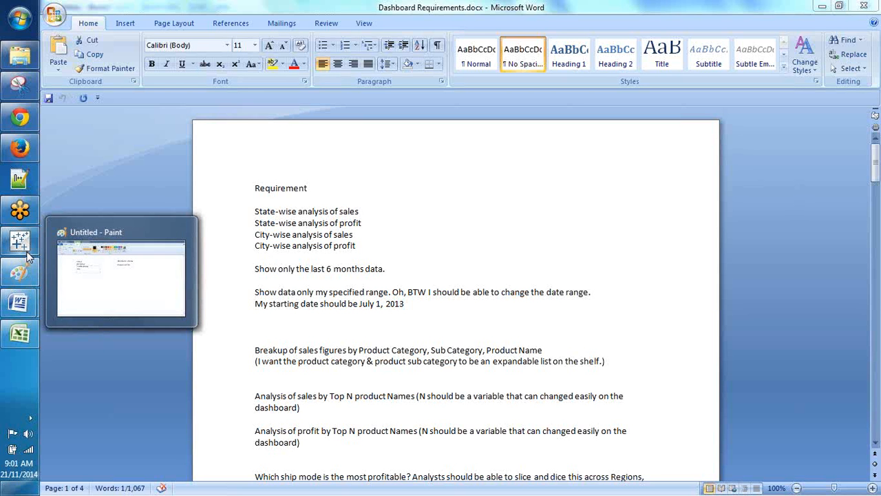
pyautogui.click(27, 256)
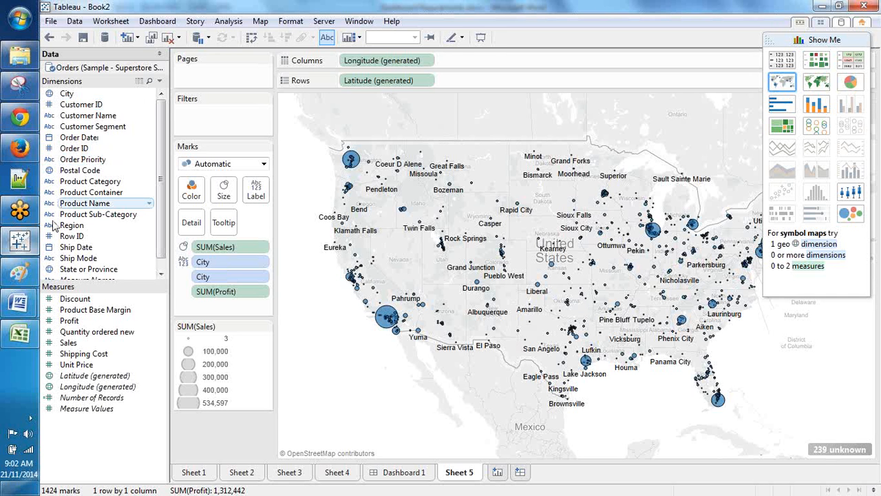
# Step: Move Order ID into Measures, keep Customer ID in Dimensions, and add blank Sheet 6
pyautogui.moveTo(69, 320); pyautogui.dragTo(69, 317)
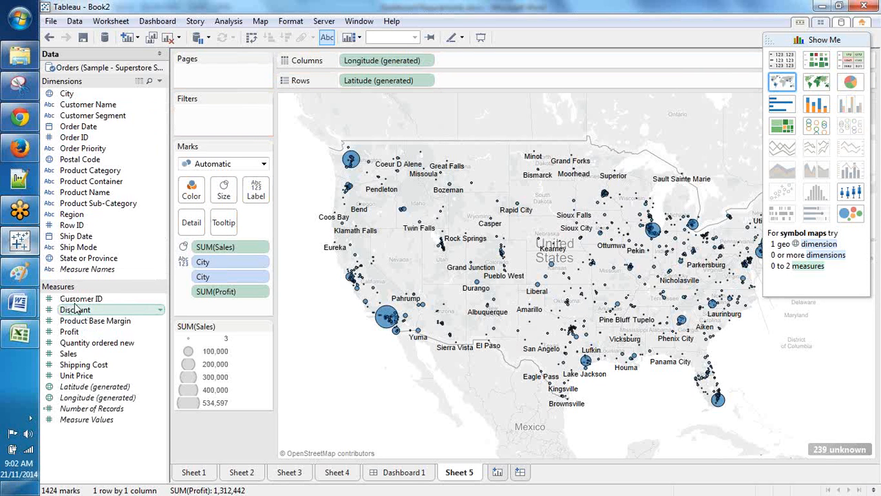
pyautogui.click(77, 298)
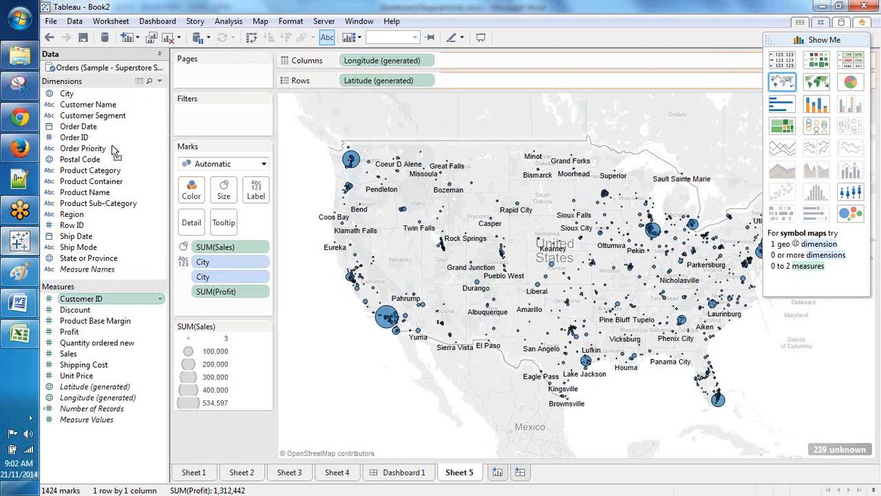
pyautogui.moveTo(113, 151); pyautogui.dragTo(67, 150)
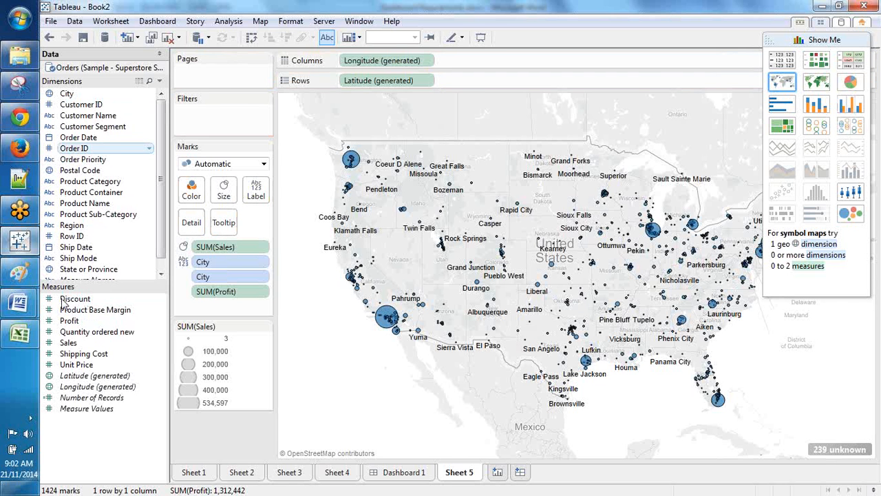
pyautogui.moveTo(63, 303); pyautogui.dragTo(67, 307)
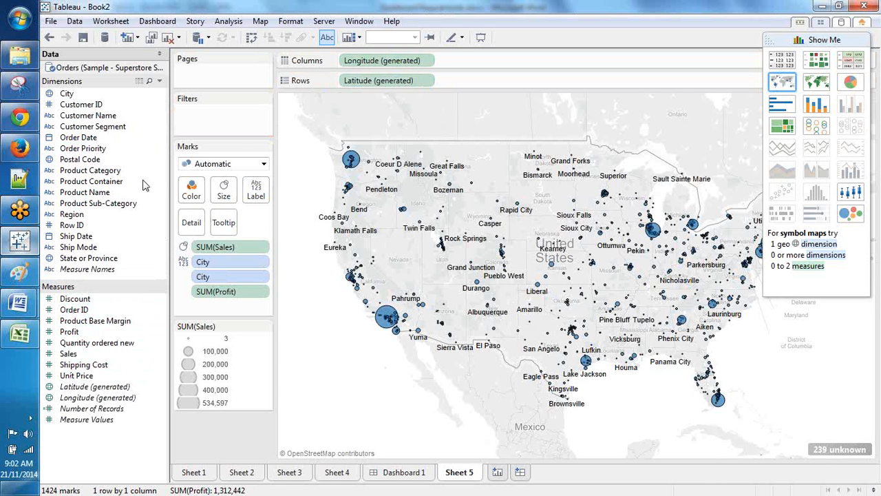
pyautogui.hotkey('ctrl', 'm')
# Step: Chart total sales as a bar for each Order Priority on Sheet 6
pyautogui.click(115, 181)
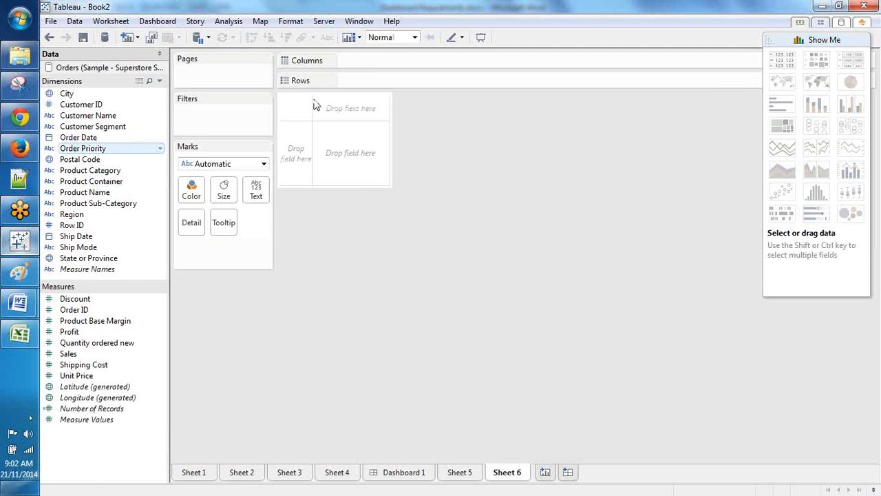
pyautogui.moveTo(316, 105); pyautogui.dragTo(358, 82)
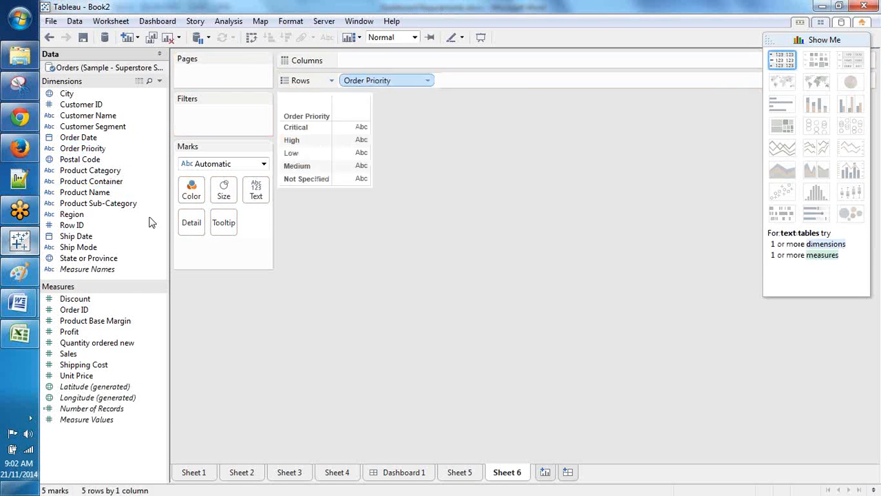
pyautogui.click(65, 354)
pyautogui.moveTo(333, 138); pyautogui.dragTo(386, 69)
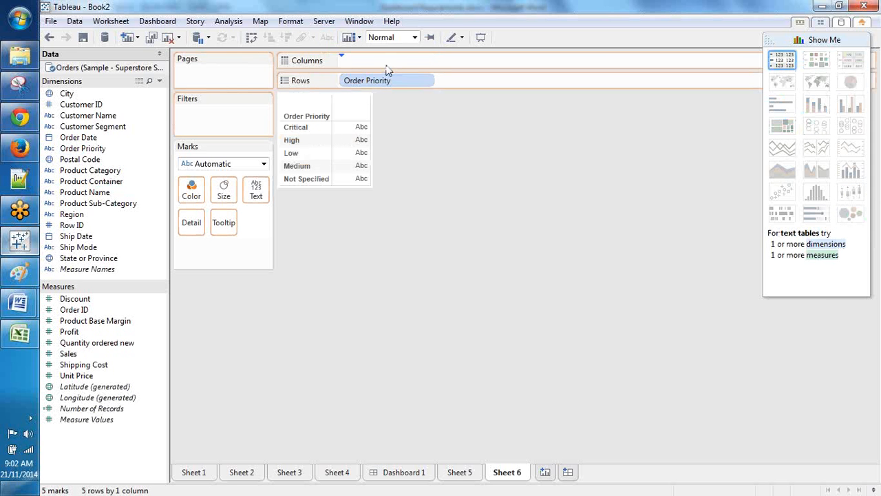
pyautogui.moveTo(386, 69); pyautogui.dragTo(391, 64)
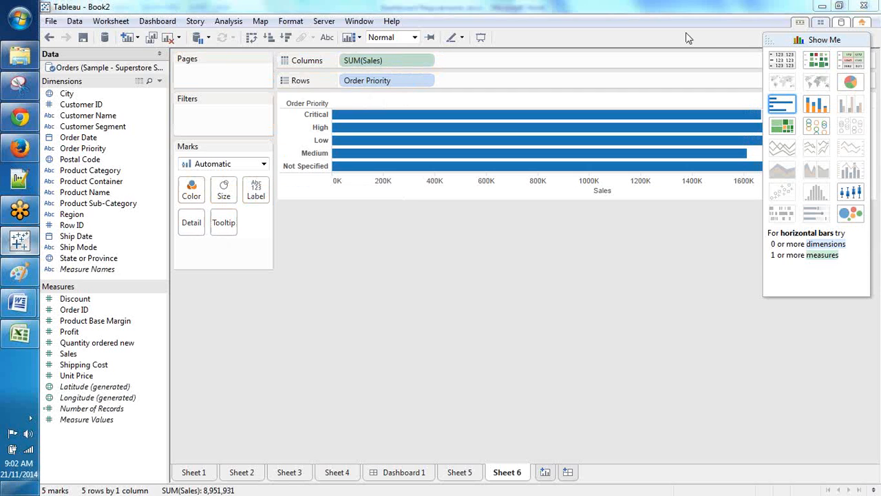
# Step: Add Order Priority and SUM(Sales) quick filters, then create blank Sheet 7
pyautogui.rightClick(419, 80)
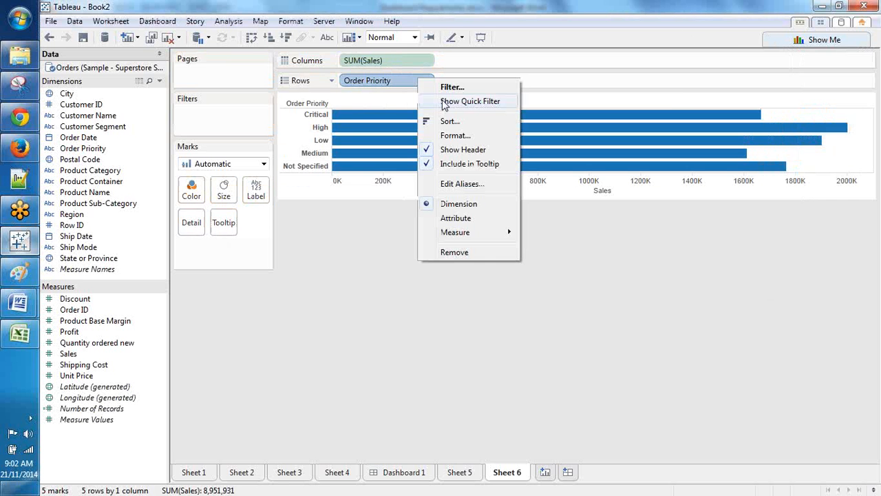
pyautogui.click(470, 102)
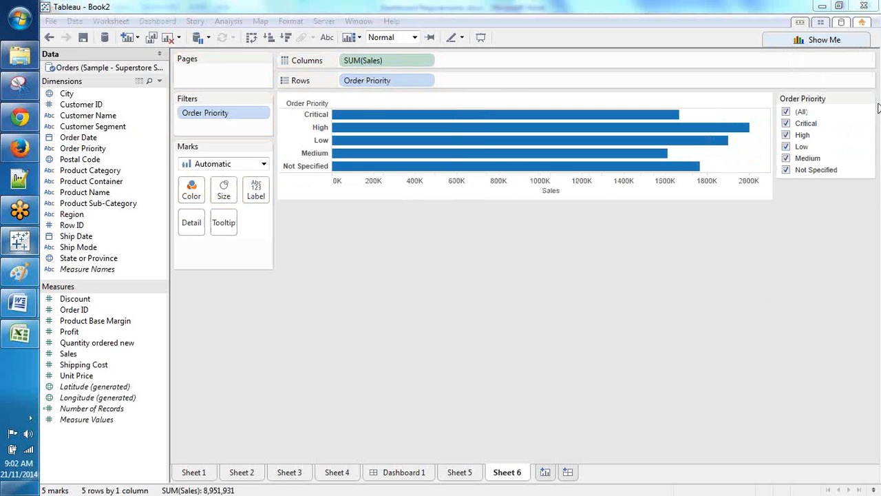
pyautogui.rightClick(383, 62)
pyautogui.click(430, 84)
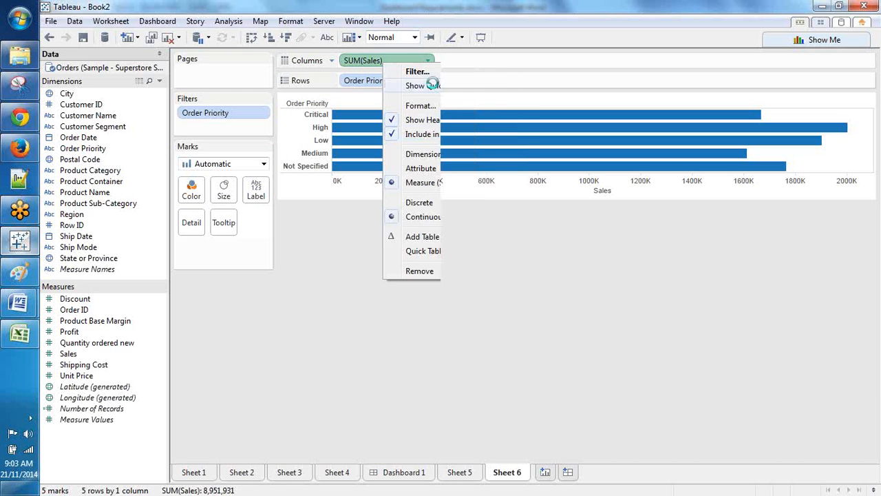
pyautogui.moveTo(869, 123)
pyautogui.mouseDown()
pyautogui.moveTo(851, 122)
pyautogui.moveTo(872, 121)
pyautogui.mouseUp()
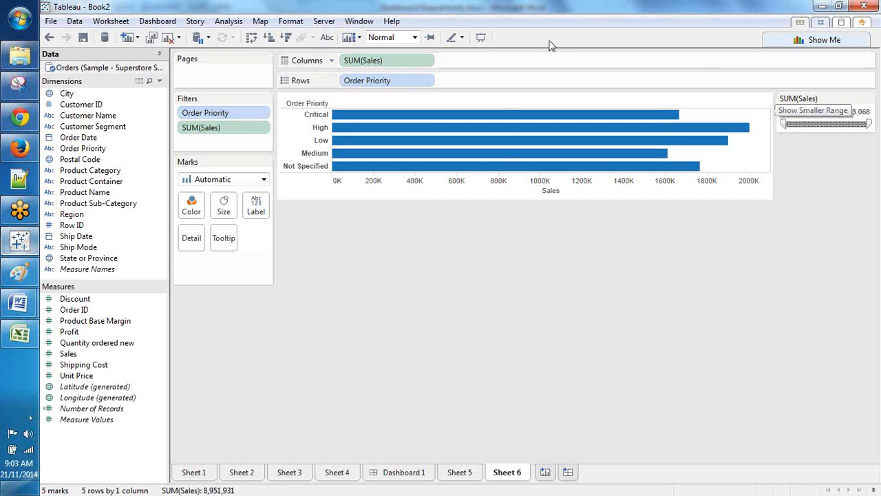
pyautogui.rightClick(406, 81)
pyautogui.click(438, 102)
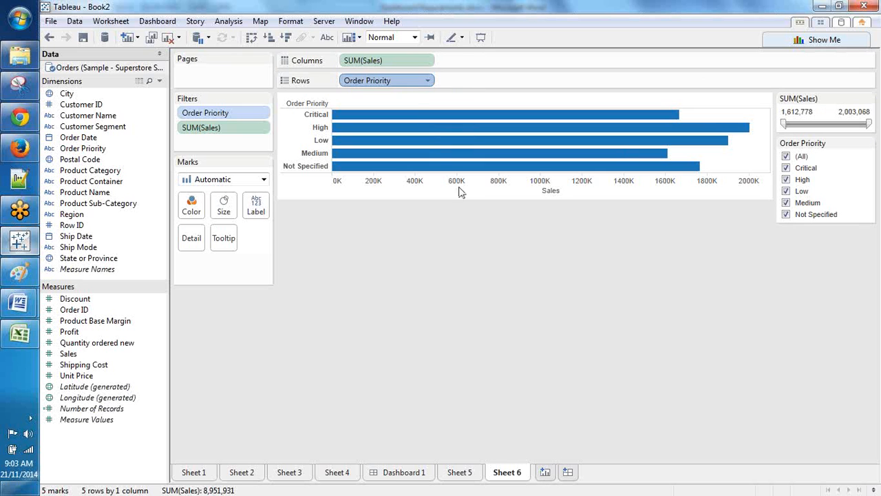
pyautogui.click(428, 81)
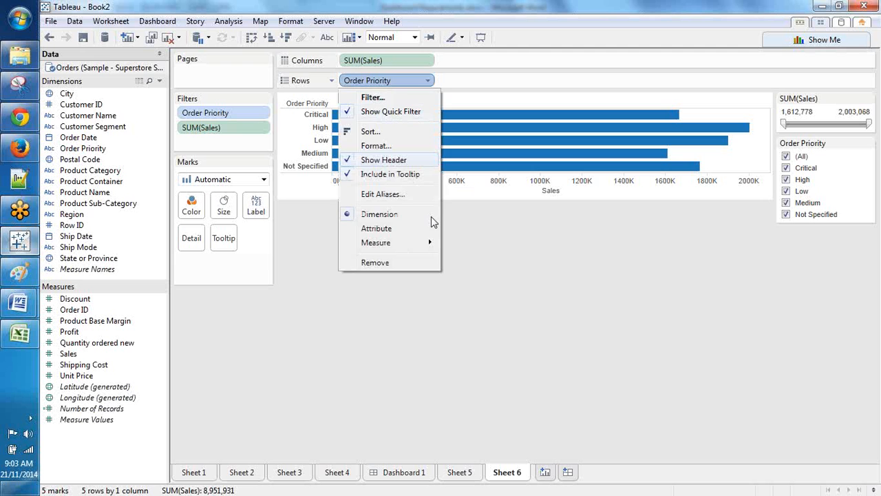
pyautogui.click(539, 470)
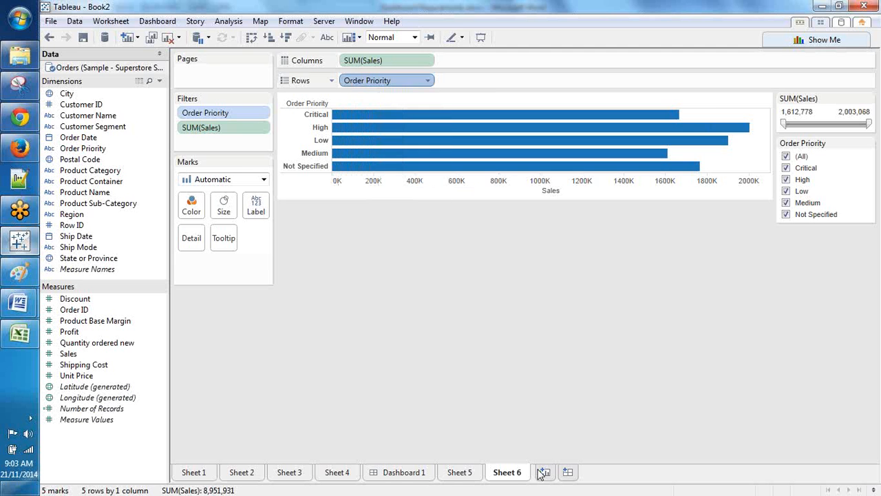
pyautogui.click(544, 472)
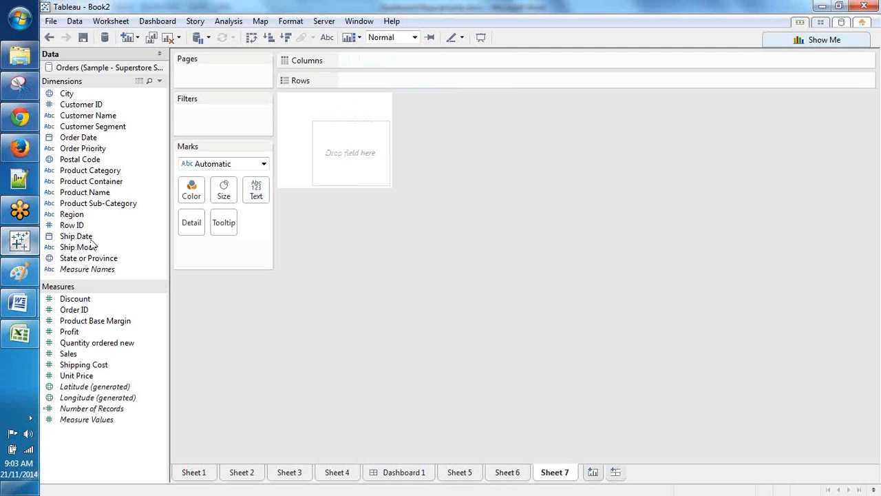
# Step: Plot SUM(Profit) against Ship Date years, trying a continuous year axis
pyautogui.doubleClick(83, 238)
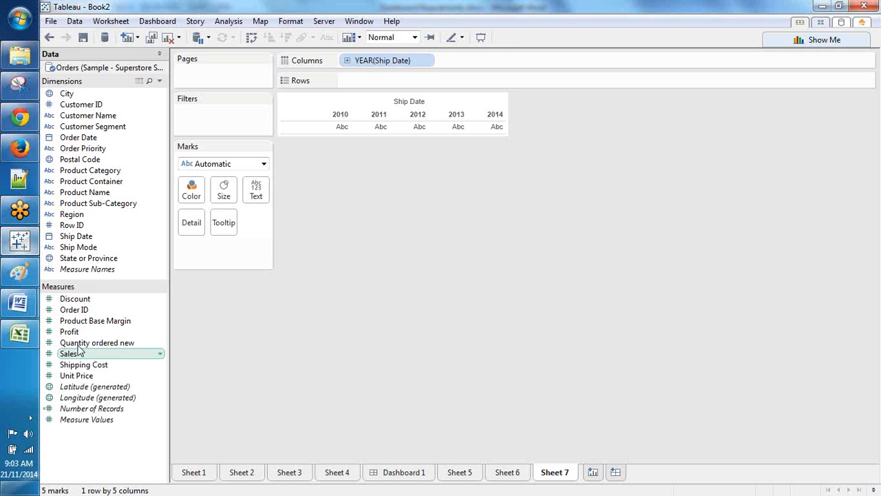
pyautogui.moveTo(69, 332); pyautogui.dragTo(413, 81)
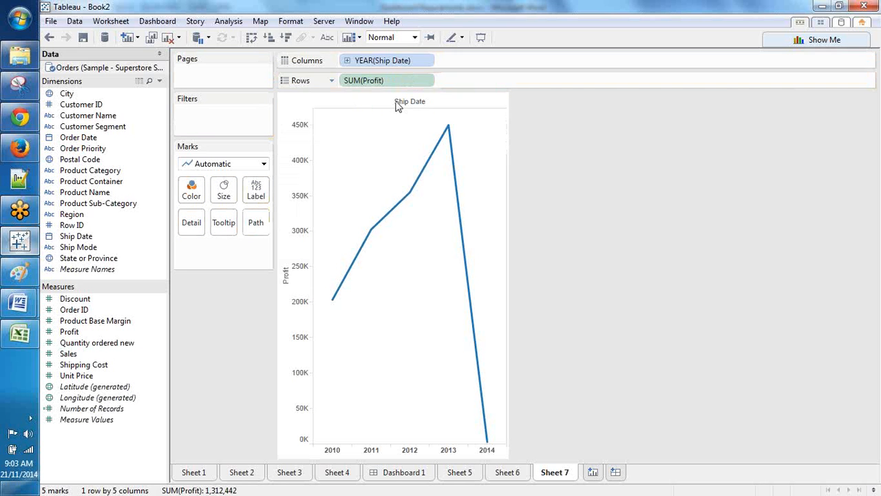
pyautogui.rightClick(405, 60)
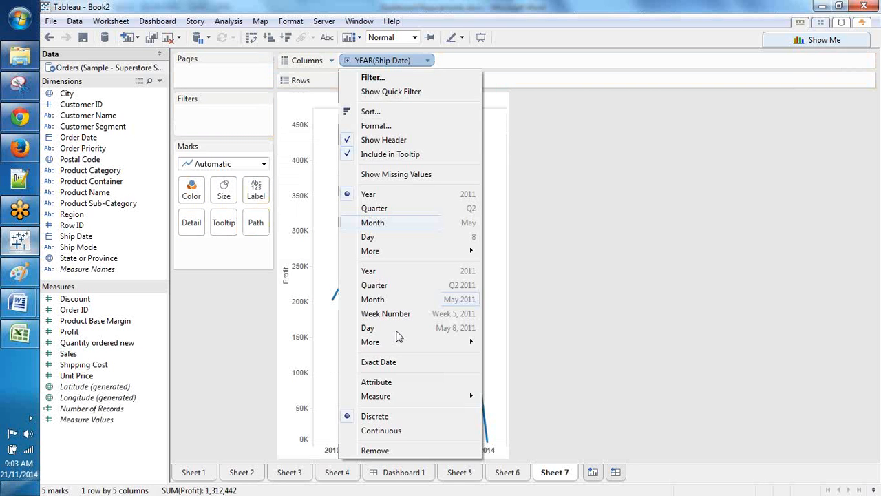
pyautogui.click(381, 430)
pyautogui.click(429, 60)
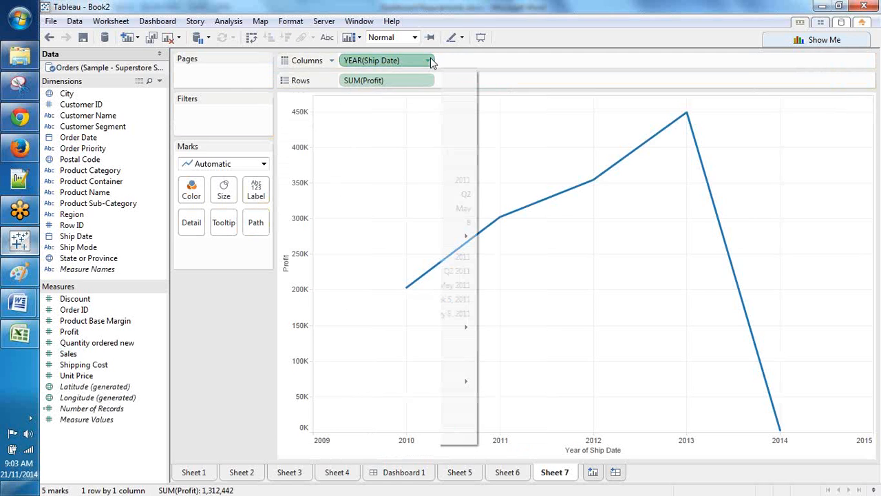
pyautogui.click(337, 362)
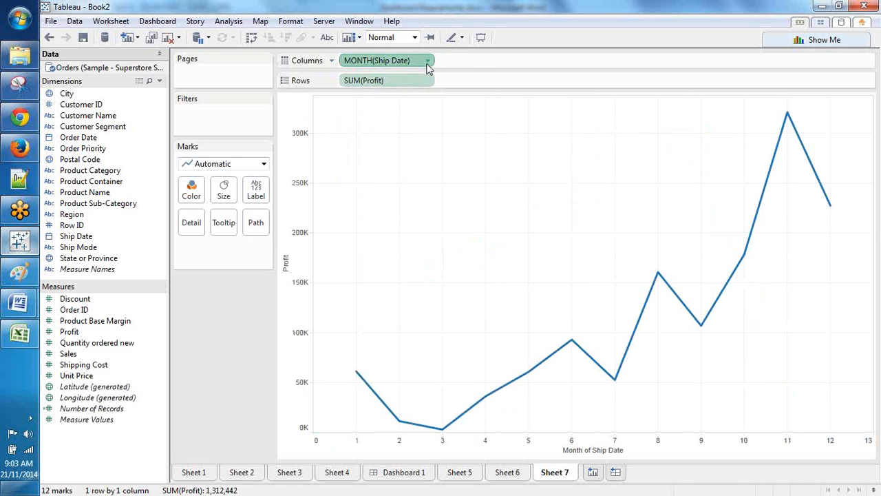
# Step: After trying months, make the Ship Date year discrete and drill down to quarters, 2010 Q1–2014 Q1
pyautogui.click(427, 63)
pyautogui.click(385, 395)
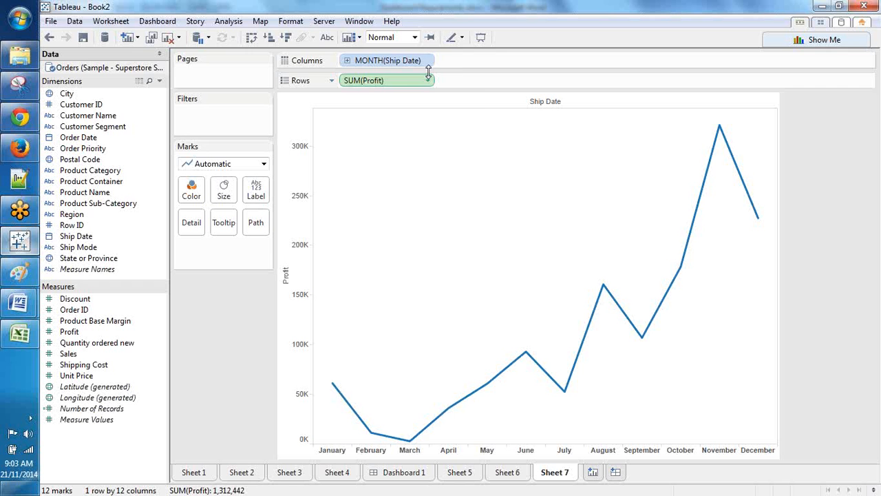
pyautogui.click(426, 61)
pyautogui.click(403, 222)
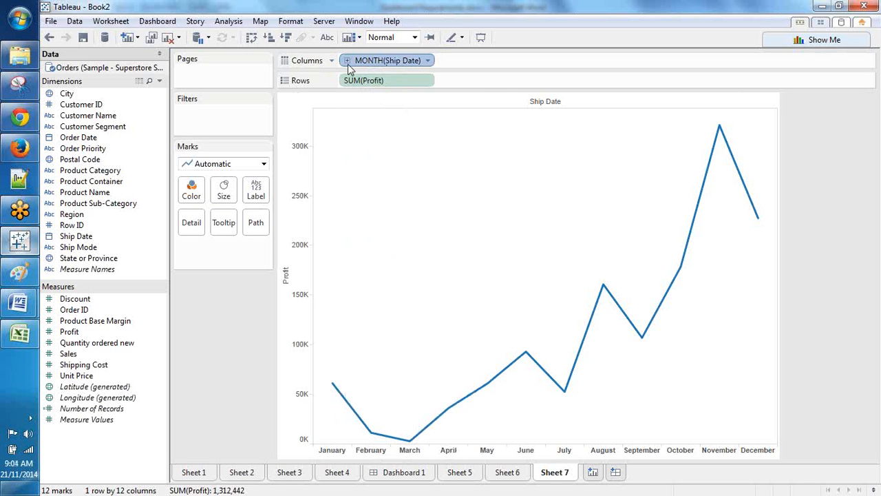
pyautogui.click(428, 62)
pyautogui.click(395, 270)
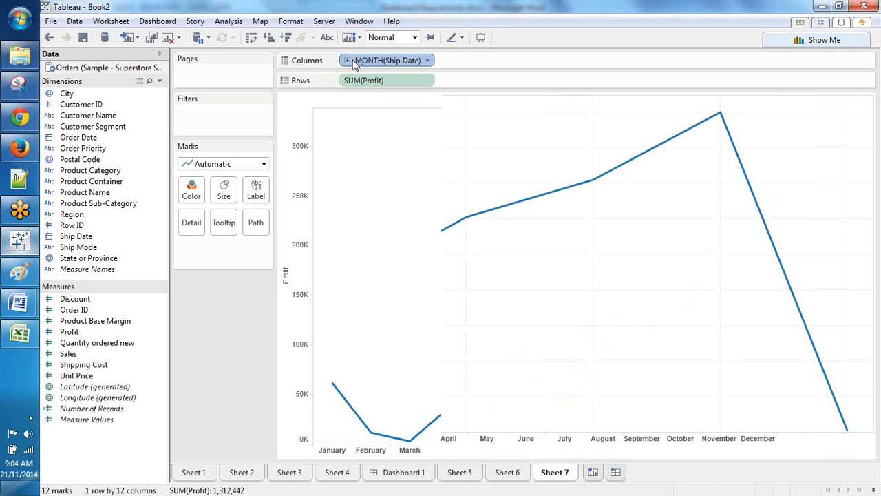
pyautogui.click(428, 62)
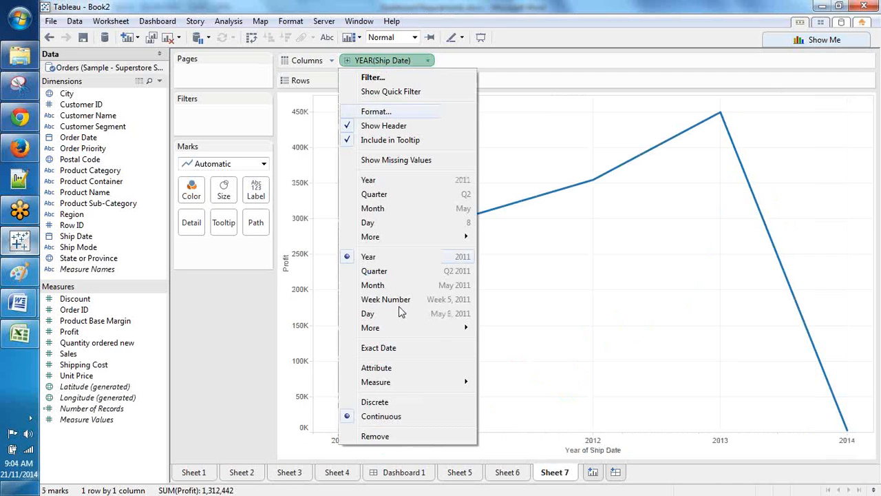
pyautogui.click(379, 401)
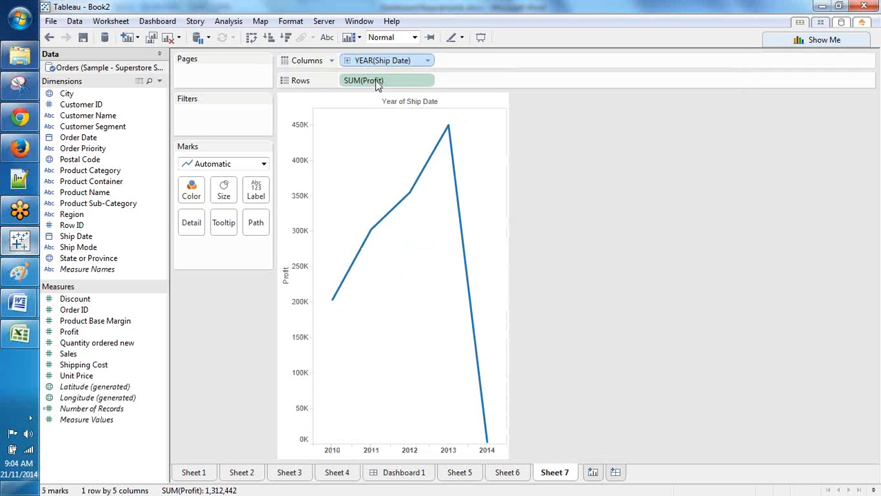
pyautogui.click(348, 61)
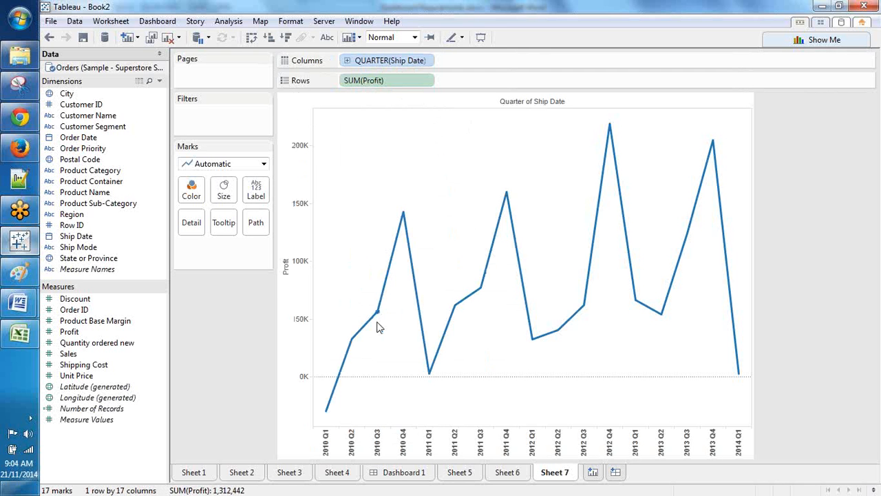
pyautogui.moveTo(378, 325)
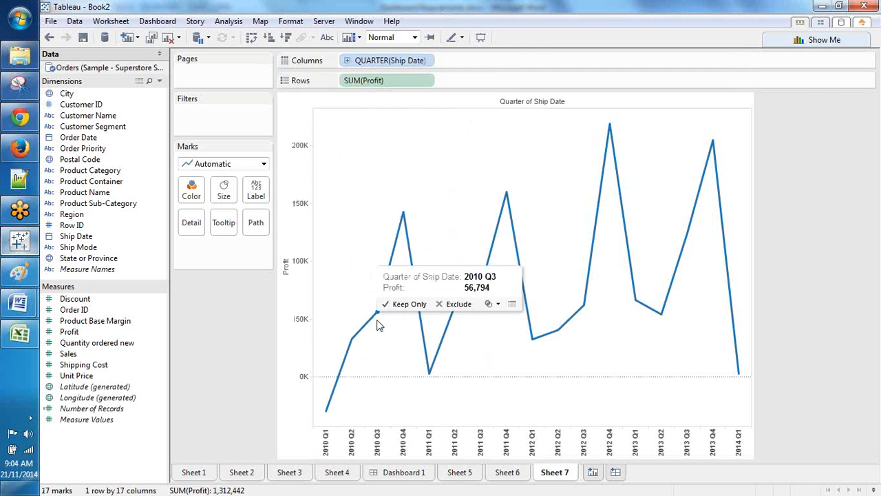
# Step: Hide the quarter filter card and remove the quarter filter from the sheet
pyautogui.rightClick(391, 63)
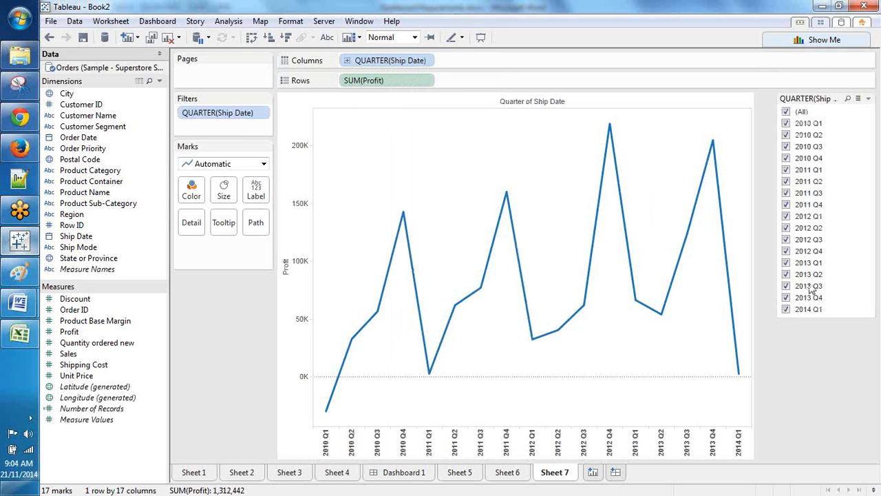
pyautogui.click(869, 100)
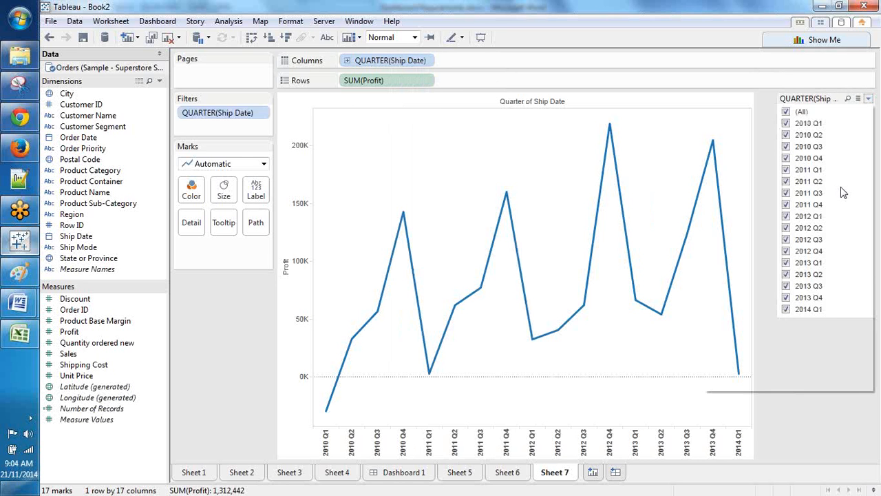
pyautogui.click(740, 379)
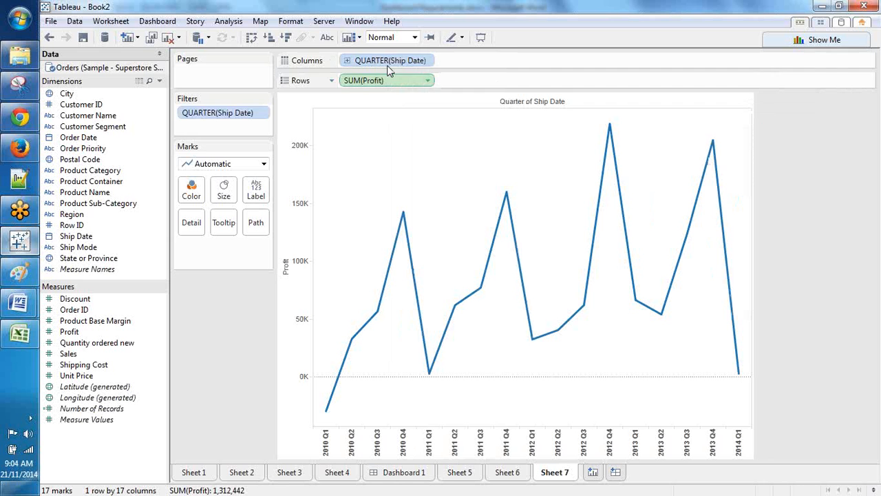
pyautogui.moveTo(227, 113); pyautogui.dragTo(147, 113)
# Step: Make QUARTER(Ship Date) continuous and add its quick filter slider spanning 2010 Q1 to 2014 Q1
pyautogui.moveTo(430, 64); pyautogui.dragTo(426, 82)
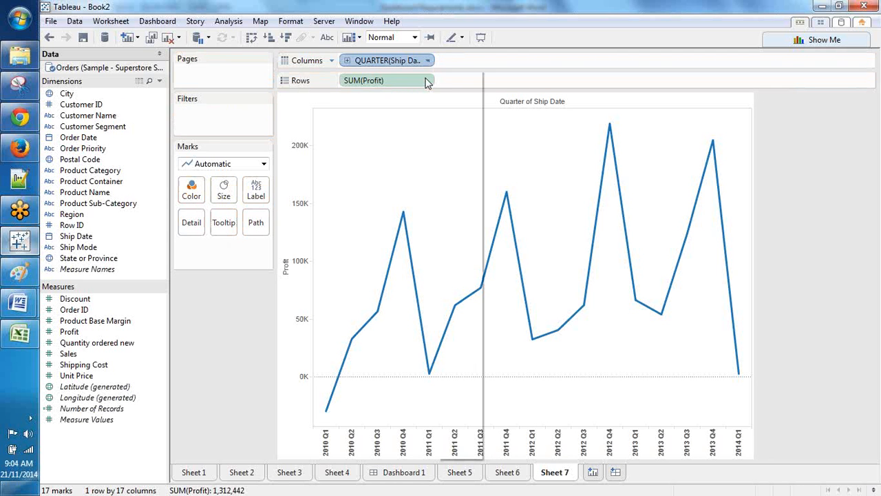
pyautogui.click(376, 429)
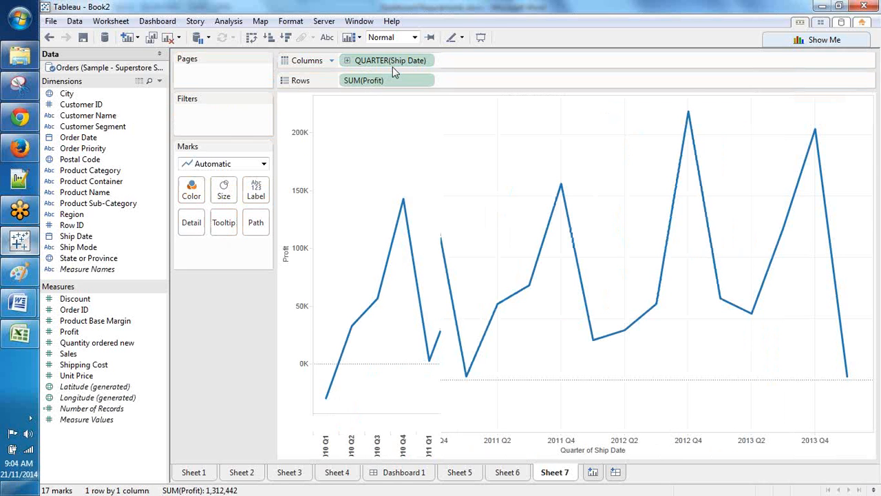
pyautogui.rightClick(392, 66)
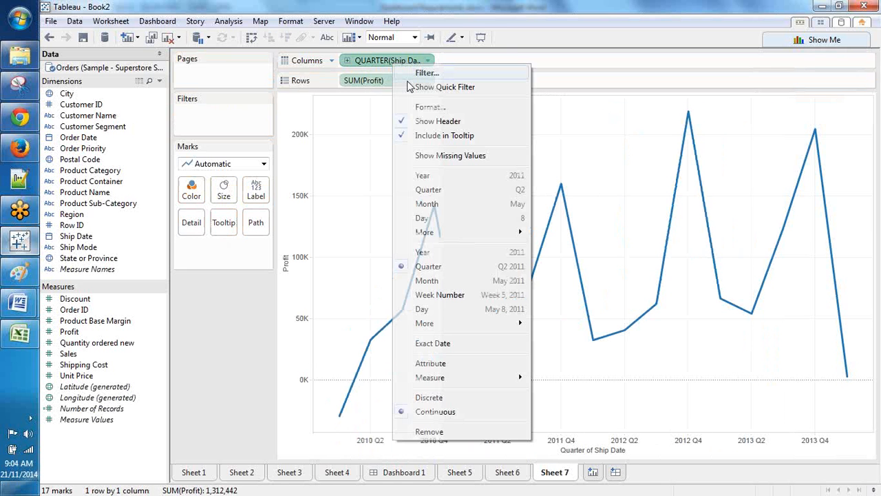
pyautogui.click(445, 87)
pyautogui.moveTo(865, 125)
pyautogui.mouseDown()
pyautogui.moveTo(824, 129)
pyautogui.moveTo(865, 124)
pyautogui.mouseUp()
pyautogui.click(868, 98)
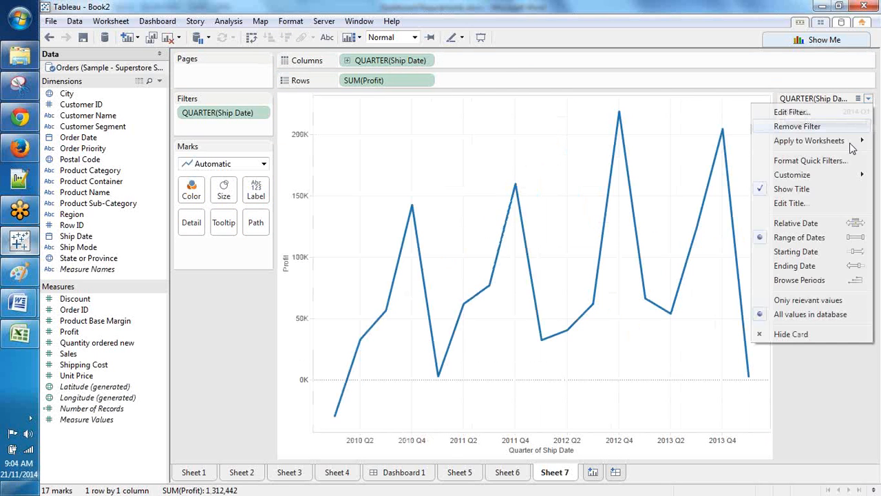
pyautogui.press('Escape')
# Step: View the Quick Table Calculation options for SUM(Profit), then bring up the open Word windows
pyautogui.rightClick(380, 80)
pyautogui.moveTo(468, 277)
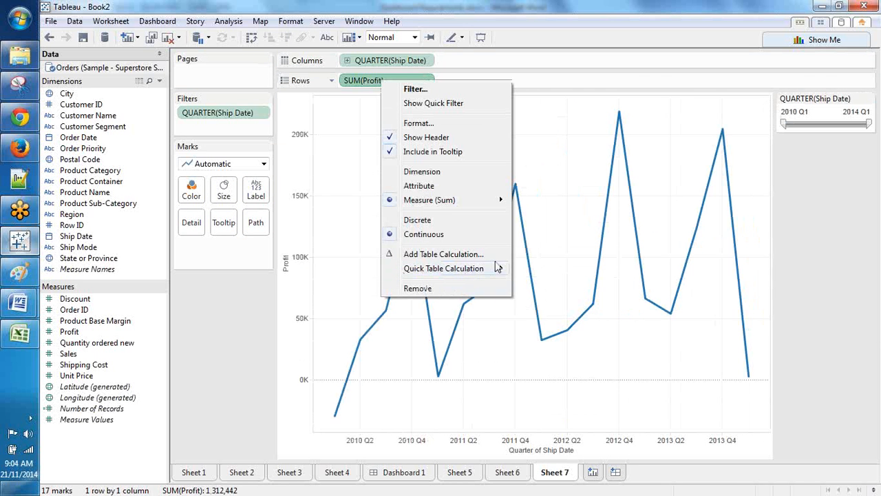
pyautogui.moveTo(502, 269)
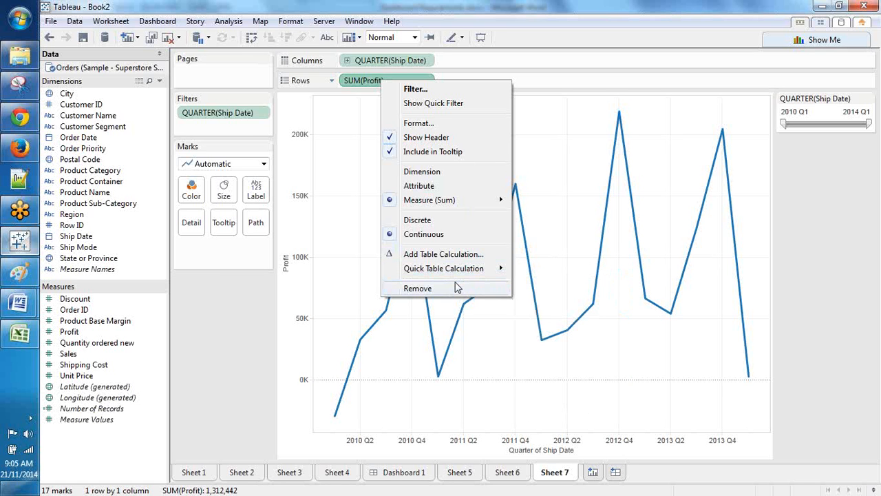
pyautogui.click(26, 312)
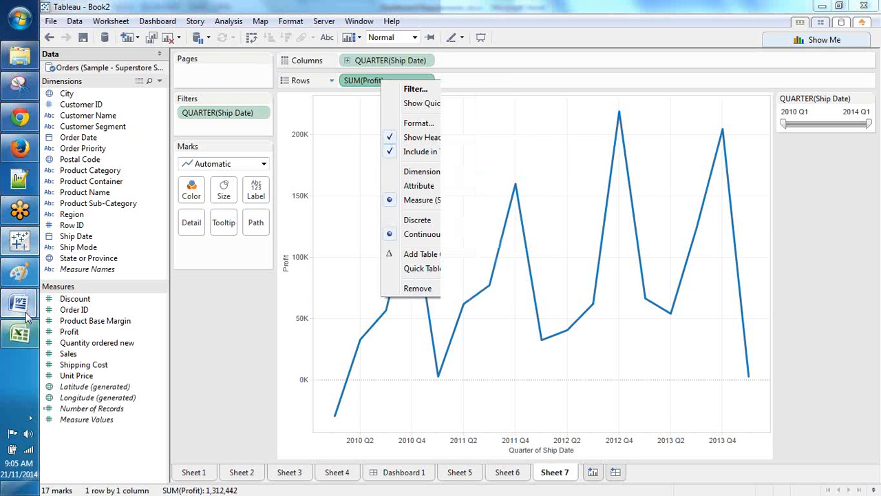
pyautogui.click(26, 313)
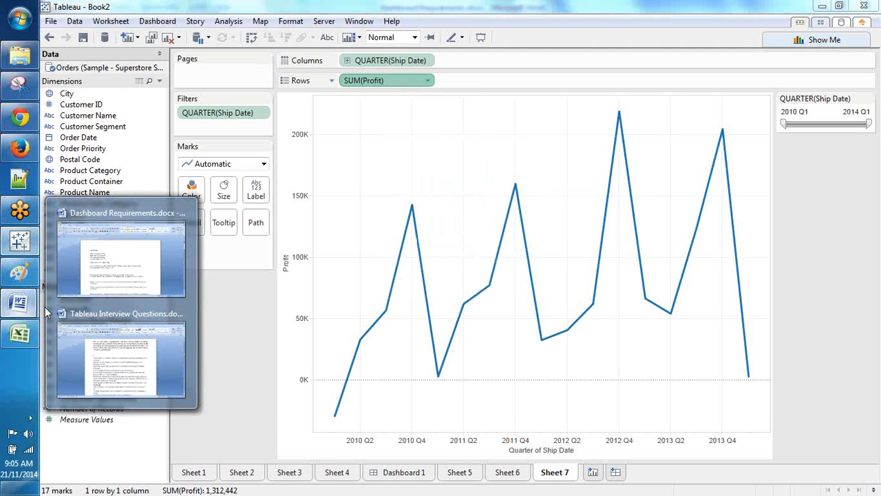
# Step: Bring Dashboard Requirements.docx forward at page 3's Pareto, annotation and KPI requirements
pyautogui.click(120, 255)
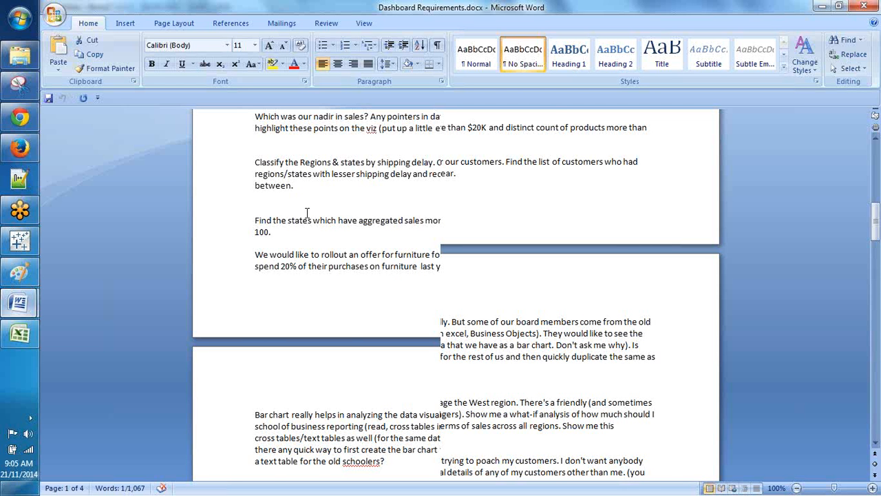
pyautogui.hotkey('alt', 'Tab')
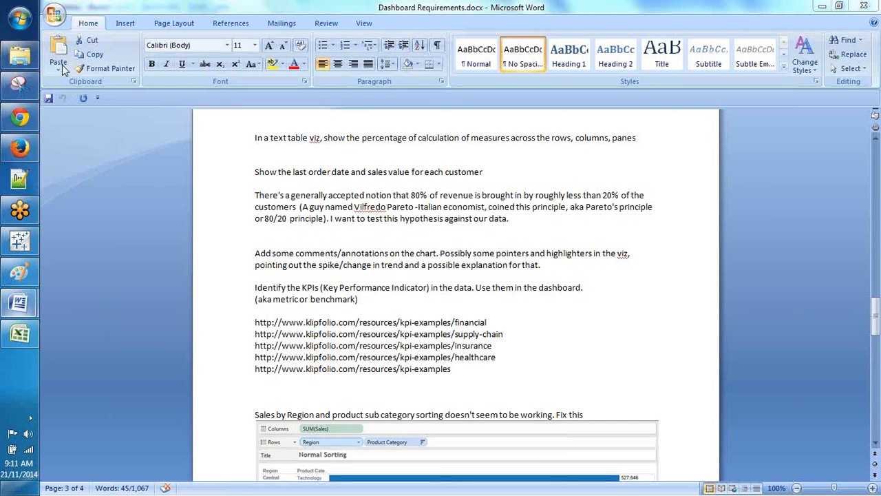
# Step: Switch from Word to the Chrome window showing the 'Tableau training at 9.30 set' email thread
pyautogui.moveTo(40, 110)
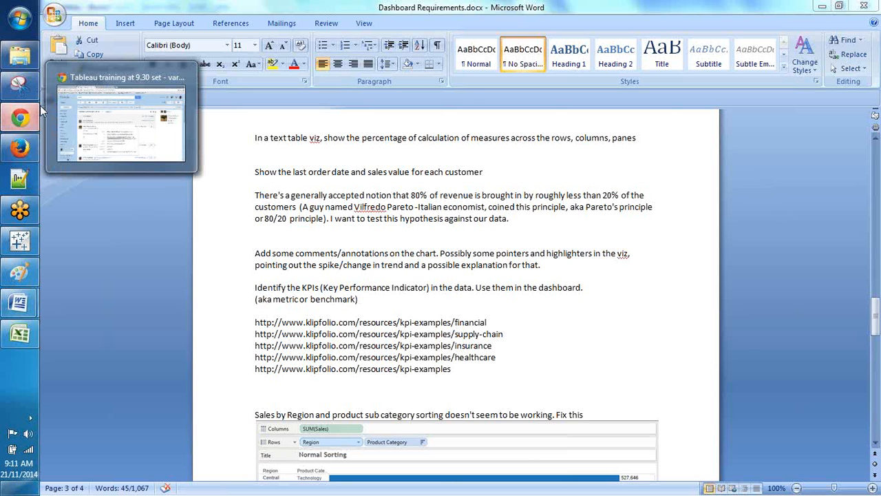
pyautogui.click(67, 102)
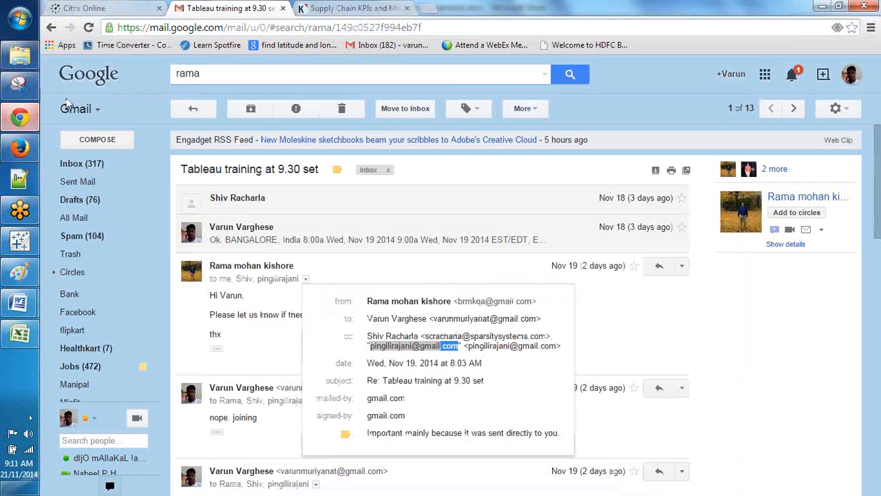
# Step: Open the worldtimebuddy.com time converter from the 'Time Converter' bookmark
pyautogui.click(133, 46)
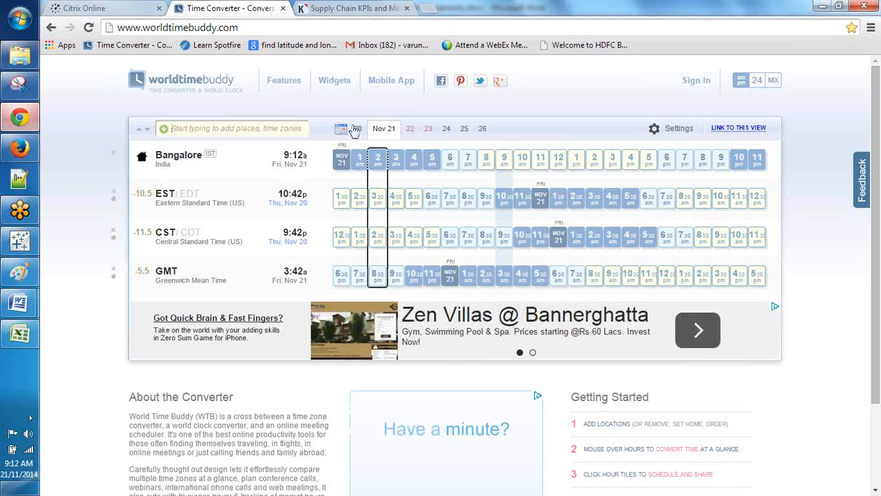
# Step: Select 8:00–9:00 am Bangalore on Nov 26, showing 9:30 pm EST, 8:30 pm CST and 2:30 am GMT
pyautogui.click(342, 130)
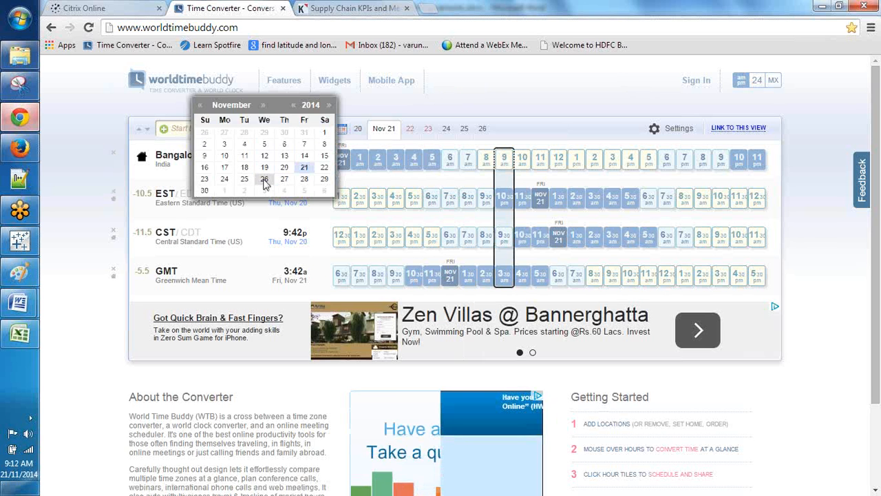
pyautogui.click(264, 179)
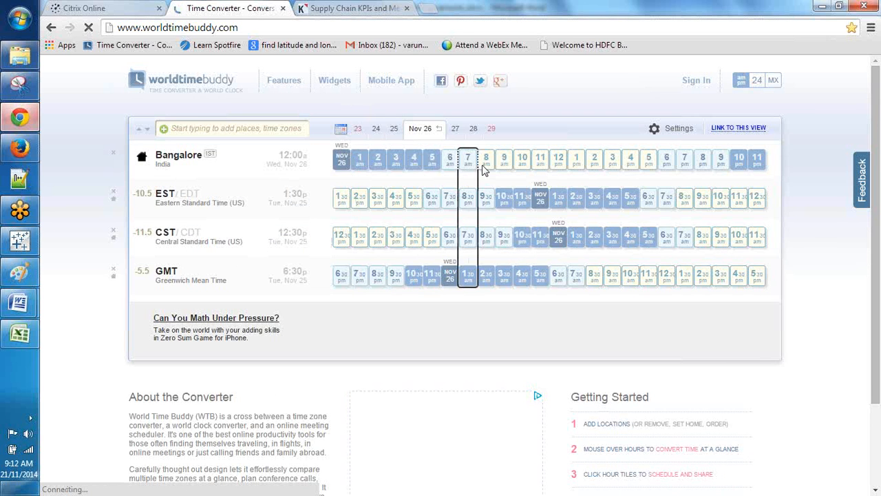
pyautogui.click(485, 168)
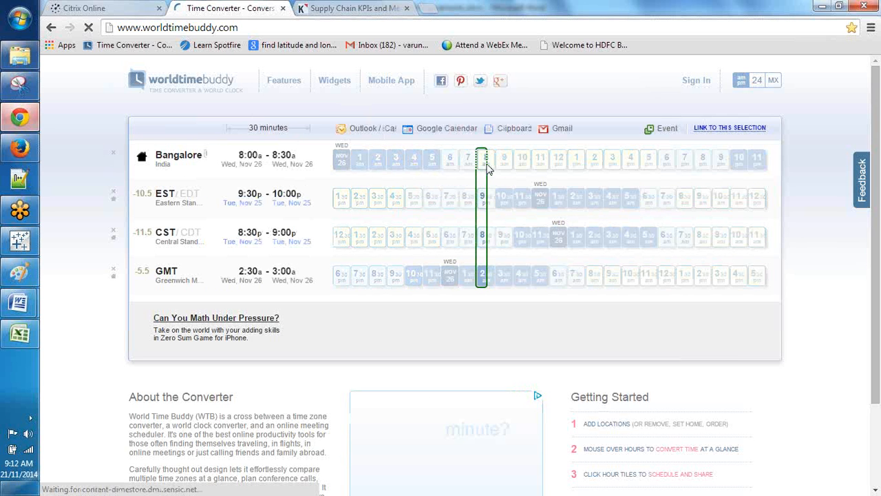
pyautogui.moveTo(485, 163); pyautogui.dragTo(495, 161)
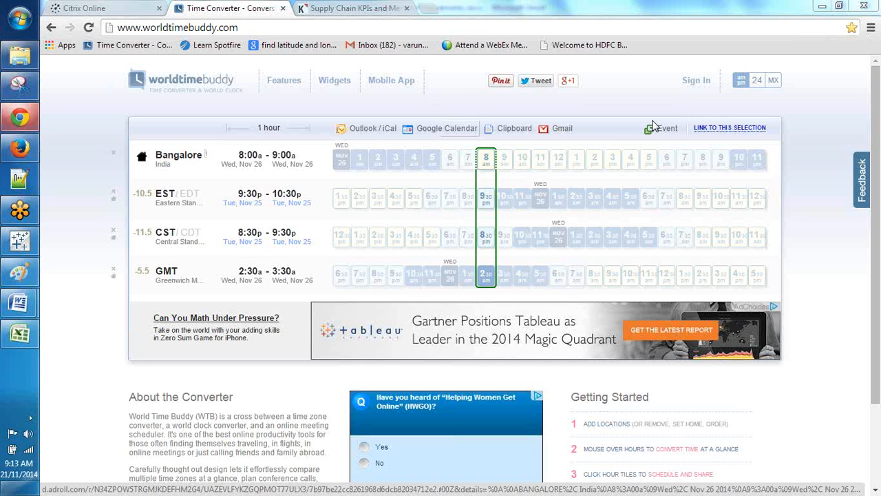
pyautogui.click(749, 38)
pyautogui.click(468, 261)
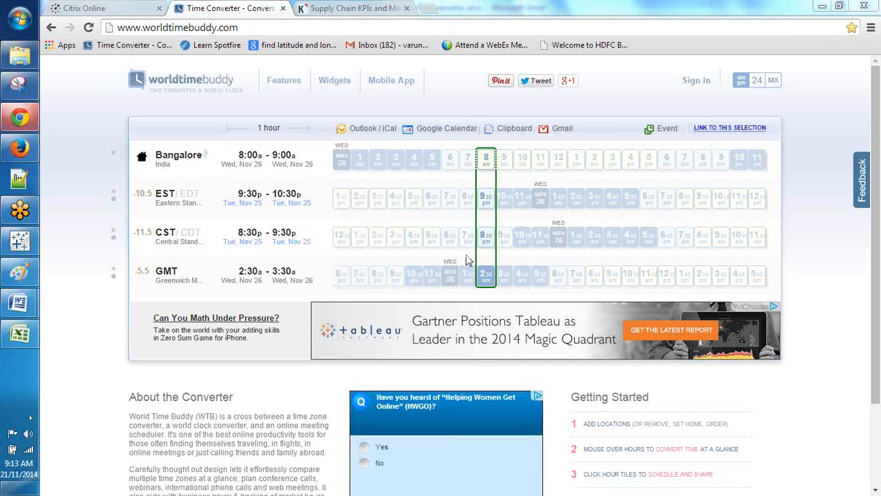